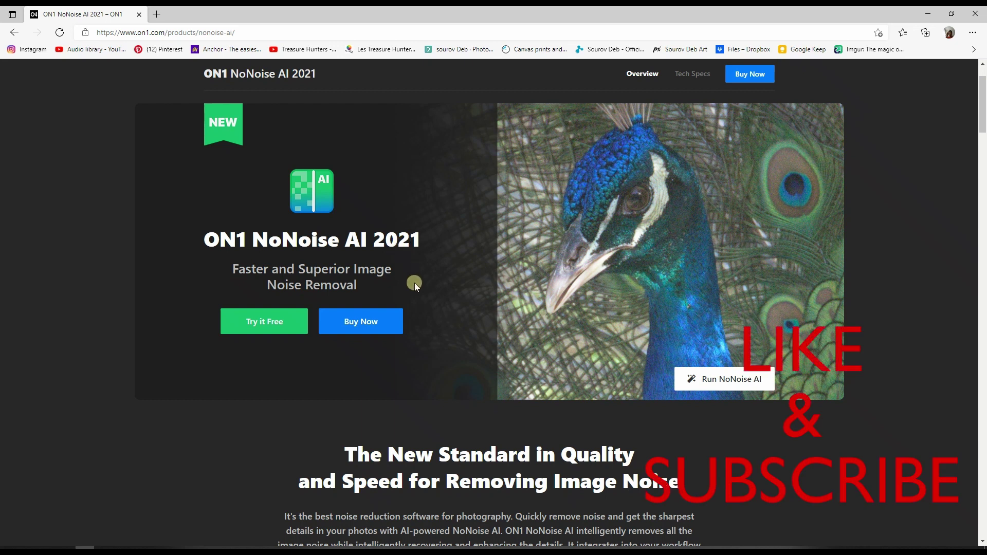
- Look through the ON1 NoNoise AI 2021 product page down to the noise reduction demo image
scroll(414, 283, down, 5)
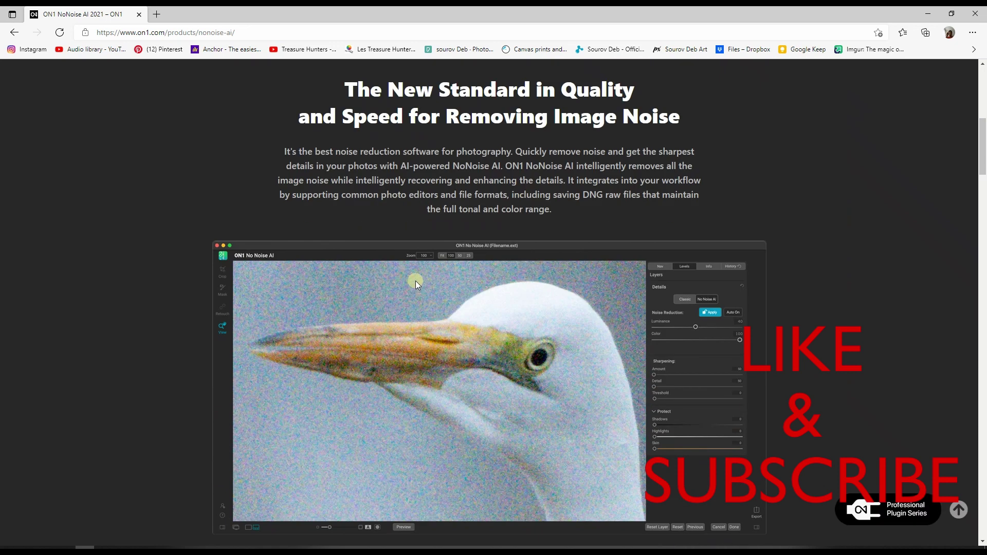
scroll(416, 281, down, 3)
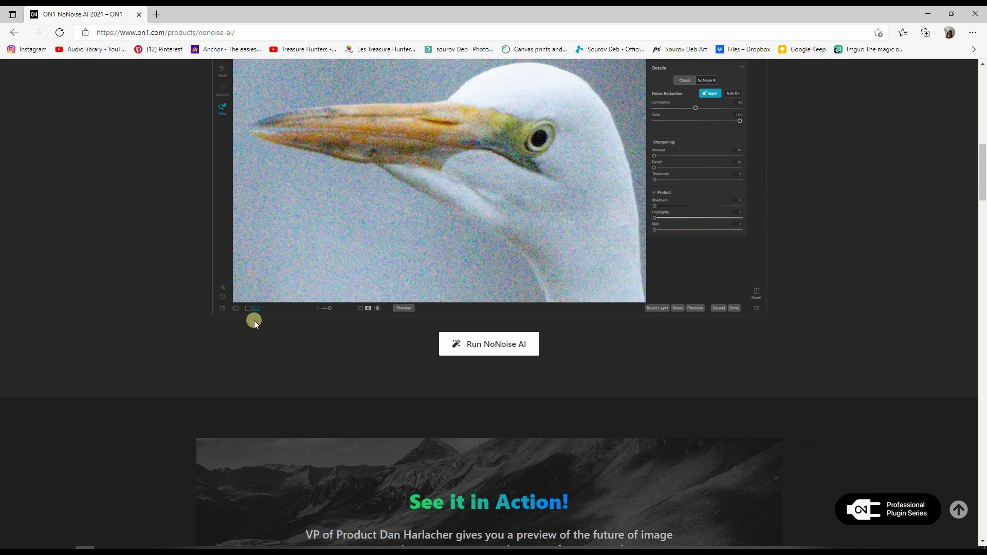
scroll(260, 319, up, 4)
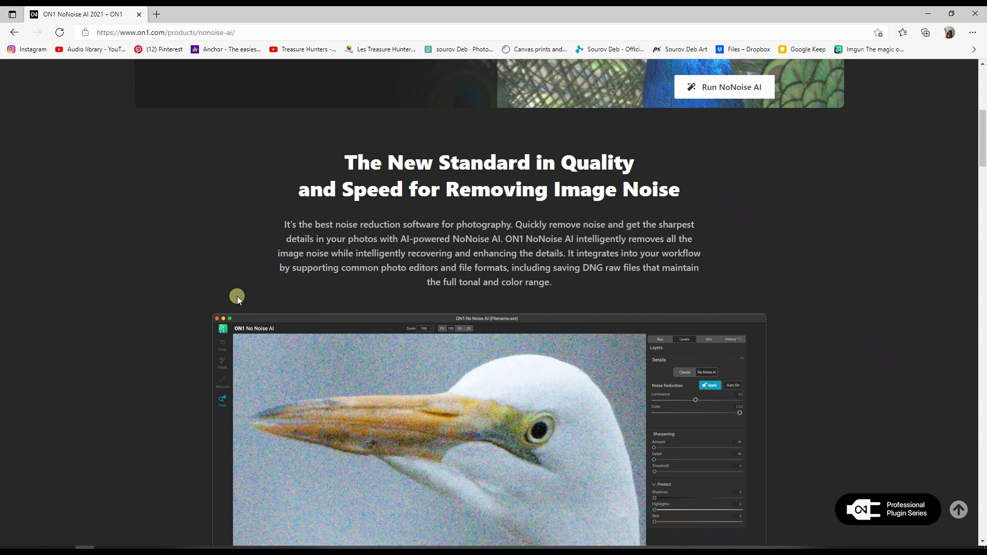
- Show the ON1 NoNoise AI shortcut on the desktop, and return to the product page in the browser
click(928, 14)
click(746, 40)
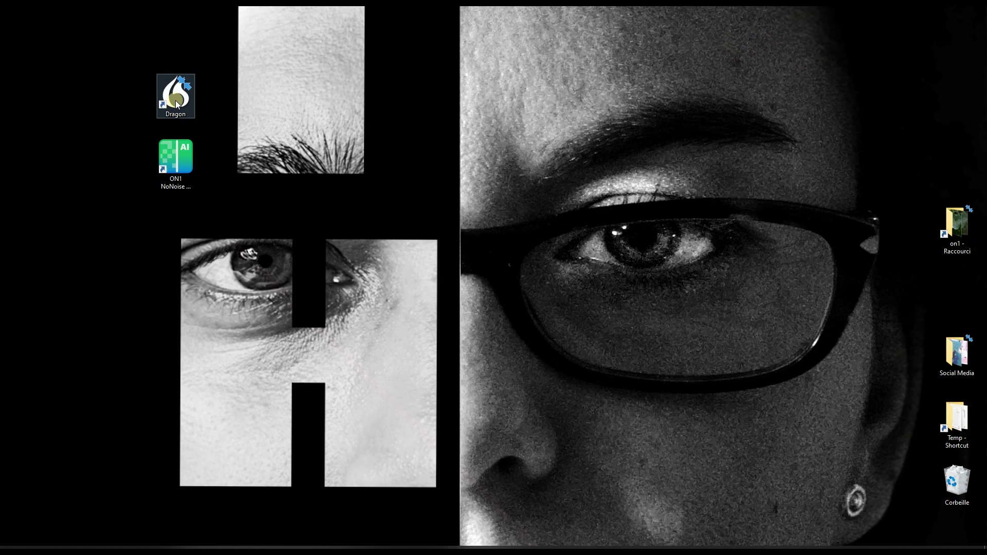
click(85, 548)
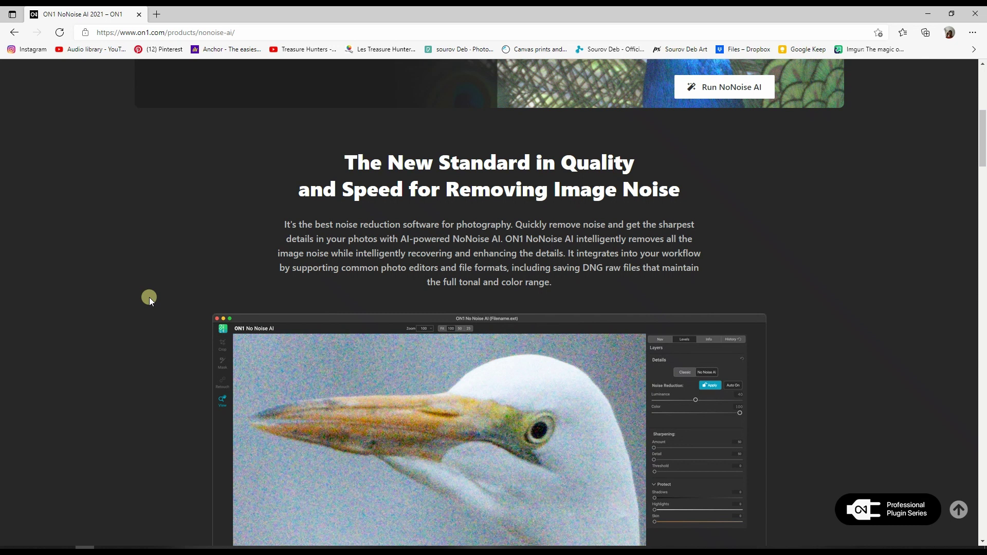
- Open the purchase page for ON1 NoNoise AI 2021 and check the price of the standalone version
scroll(134, 297, up, 5)
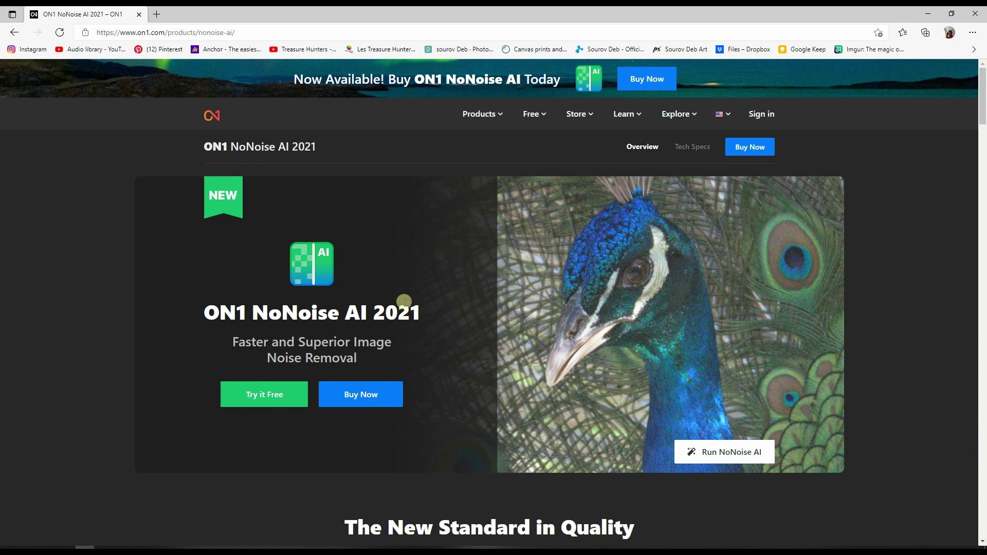
click(763, 151)
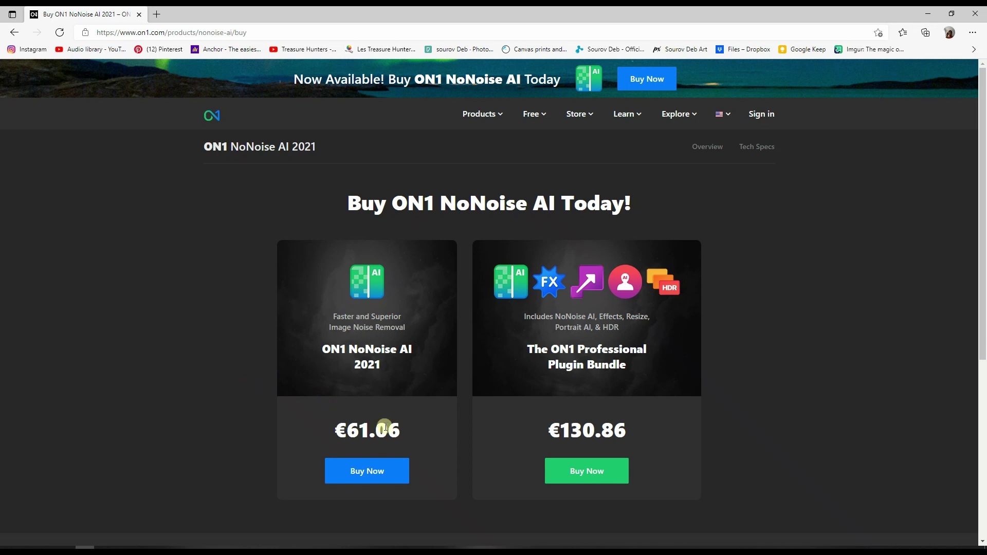
drag(406, 427, 373, 427)
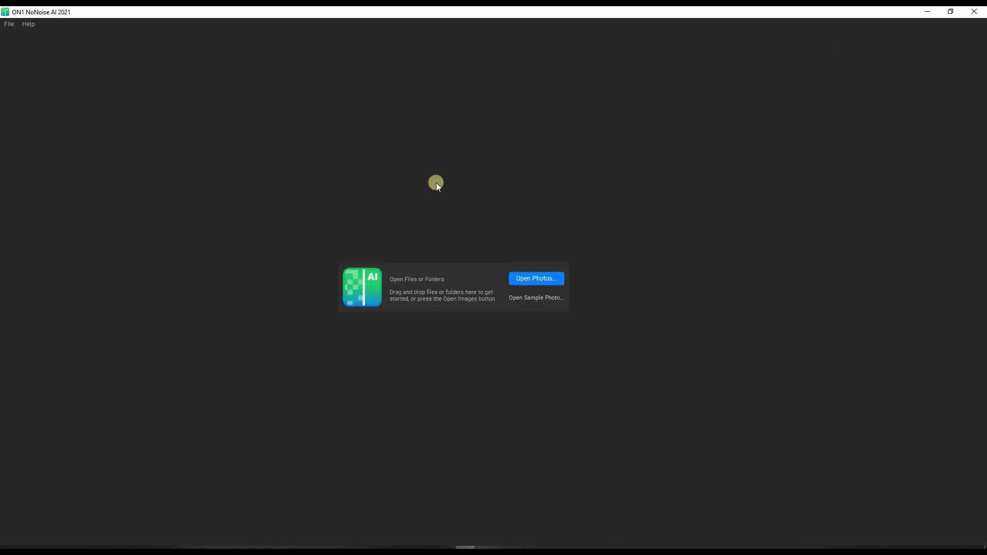
- Open 1 INCH SENSOR ISO 3200.RW2 from the Nouveau dossier folder with Honeyview
click(927, 12)
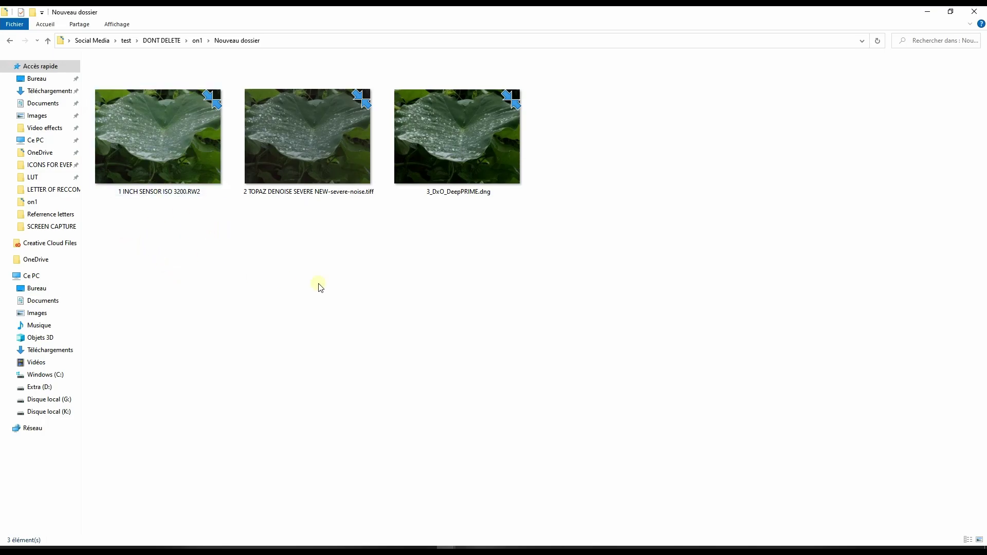
click(169, 144)
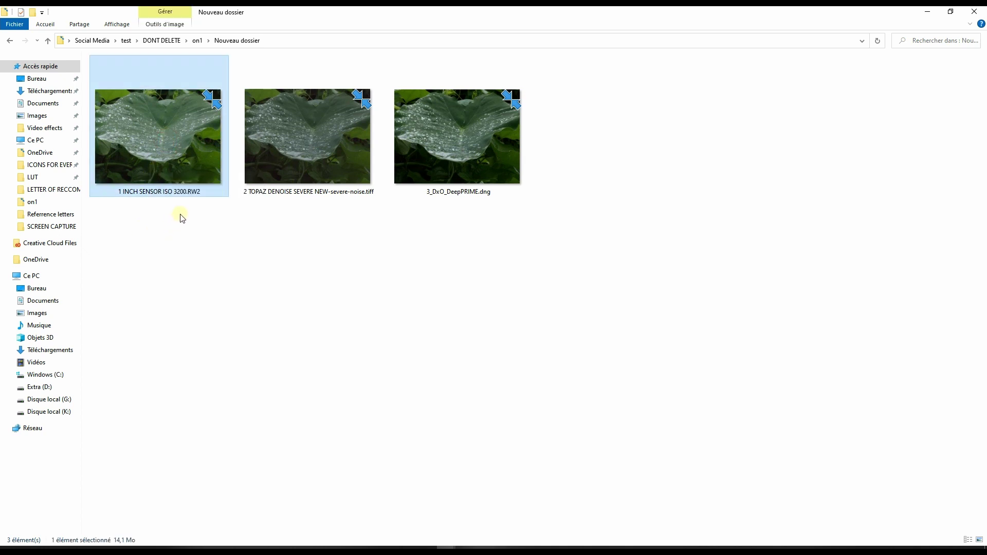
click(180, 159)
scroll(474, 316, down, 3)
click(458, 291)
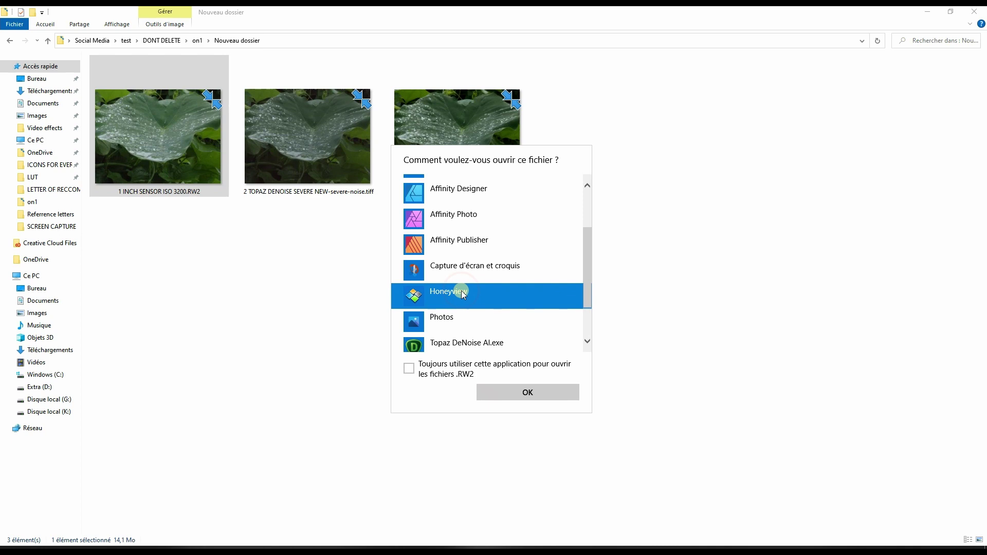
click(525, 394)
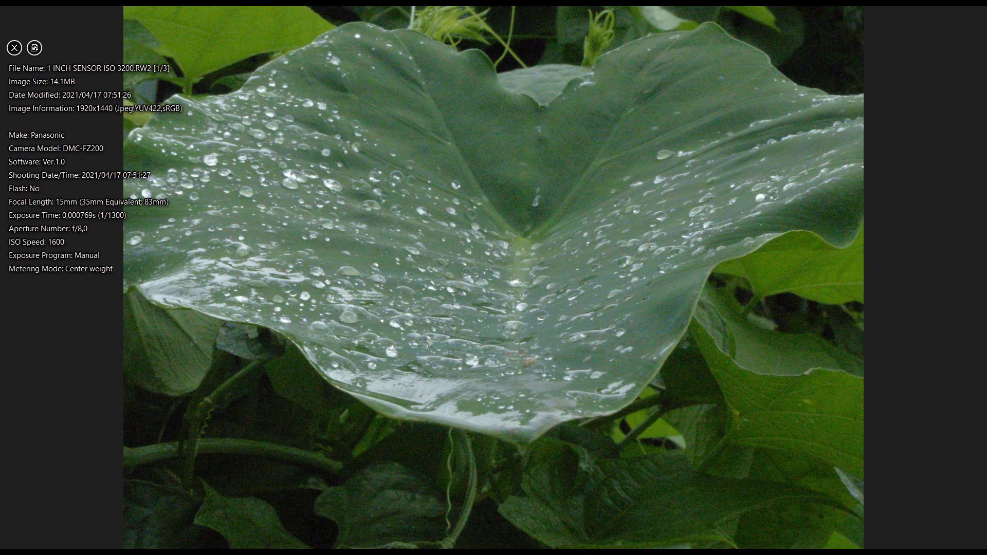
- Zoom the leaf photo to 200% and examine the noise in the dark foliage below the leaf
click(450, 542)
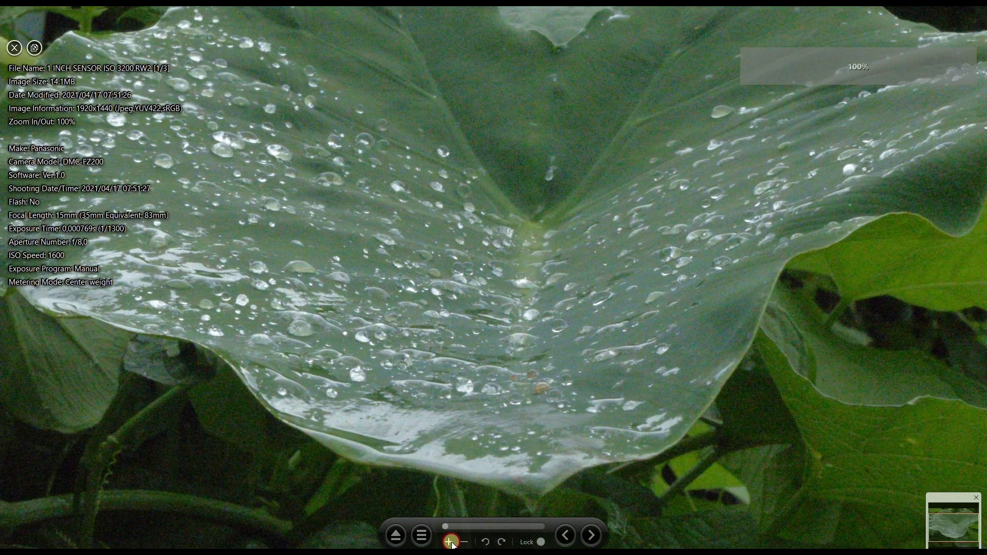
click(450, 542)
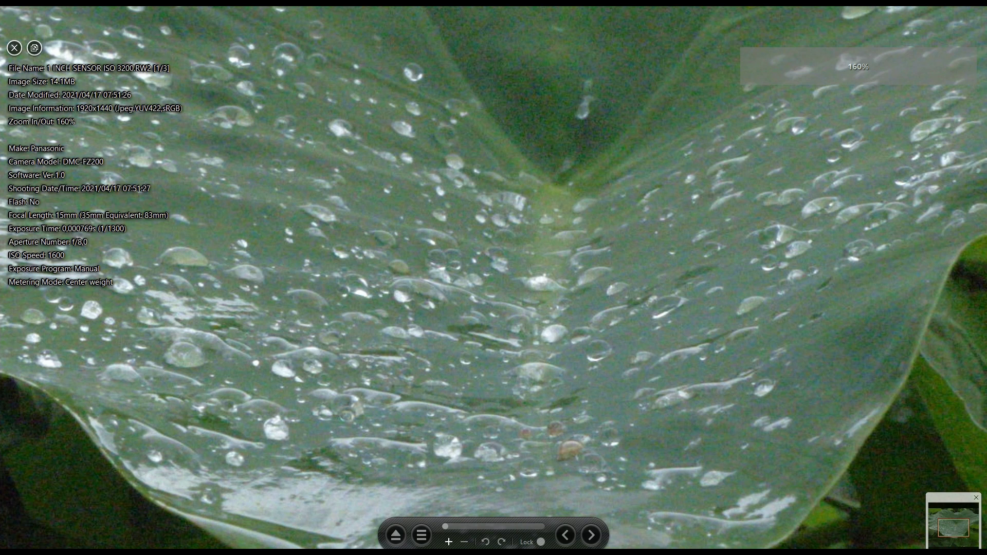
click(448, 542)
click(449, 542)
click(448, 542)
click(448, 542)
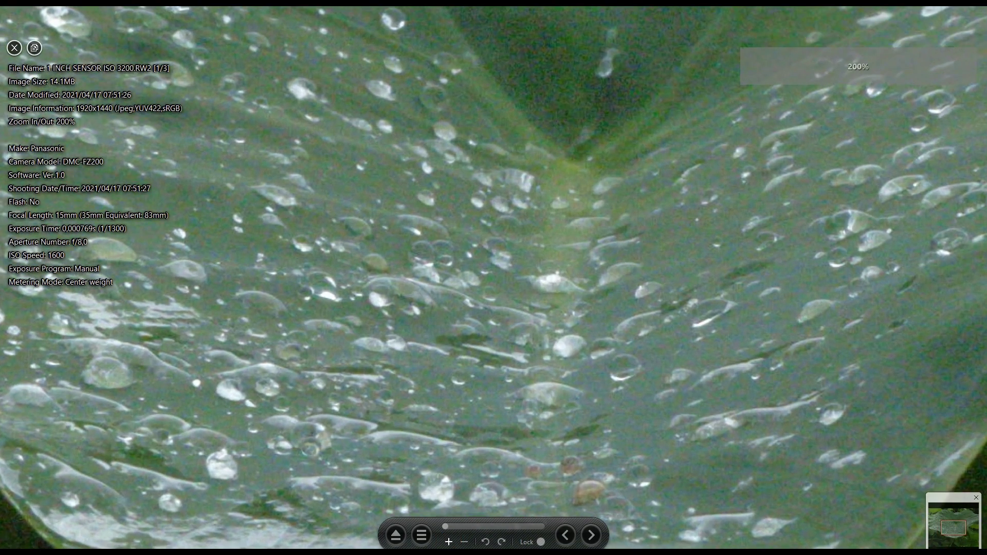
drag(318, 405, 606, 227)
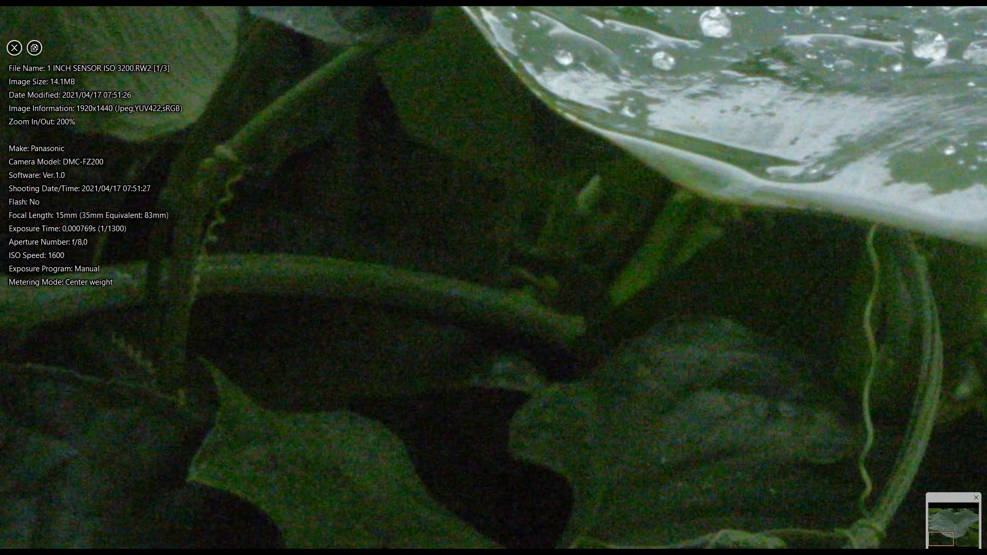
- View the Topaz DeNoise TIFF and DxO DeepPRIME DNG versions of the photo, and close the viewer
mouse_move(521, 521)
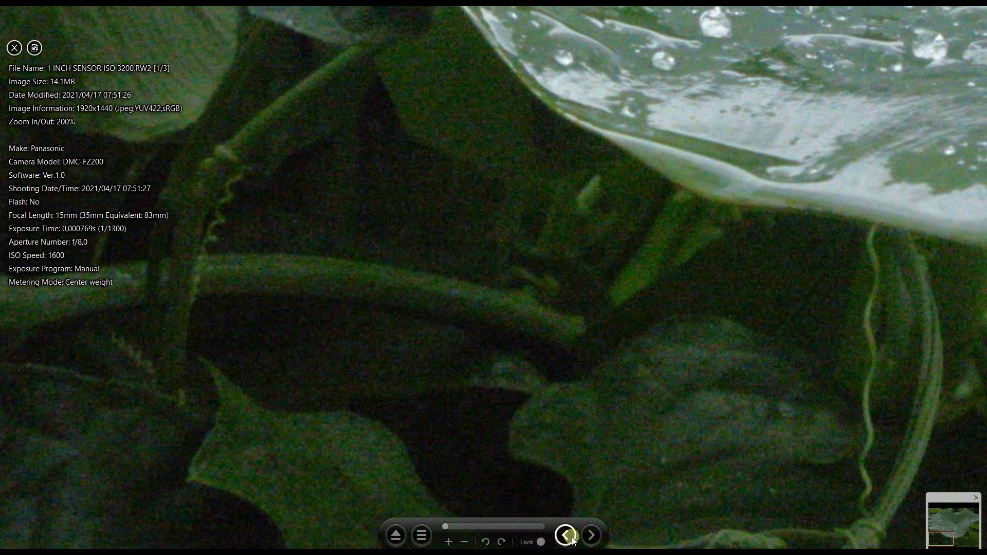
click(590, 536)
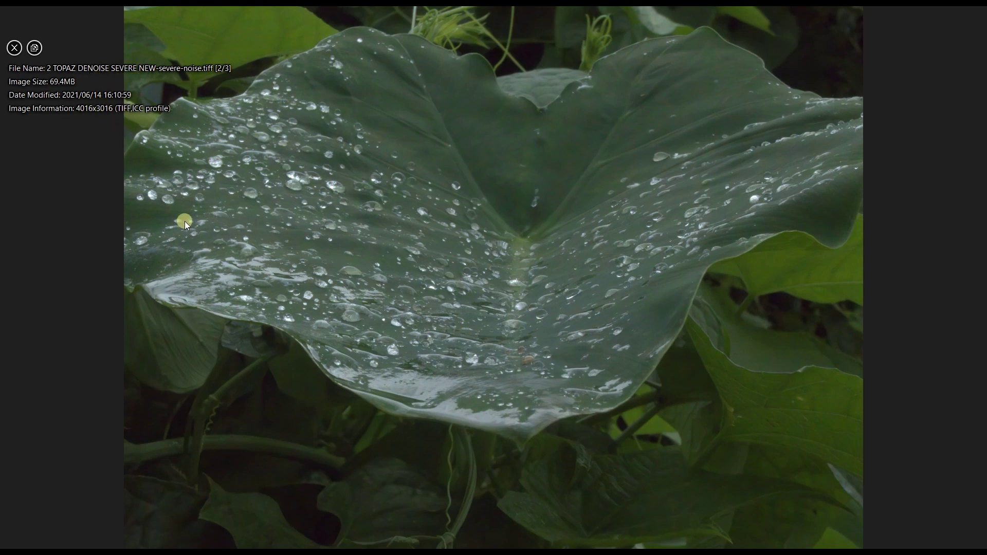
mouse_move(540, 537)
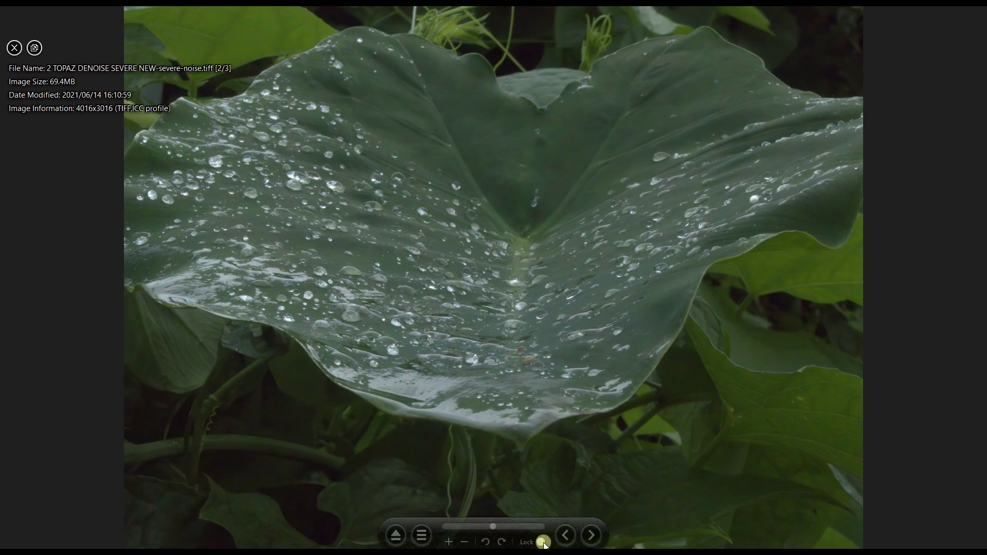
click(591, 535)
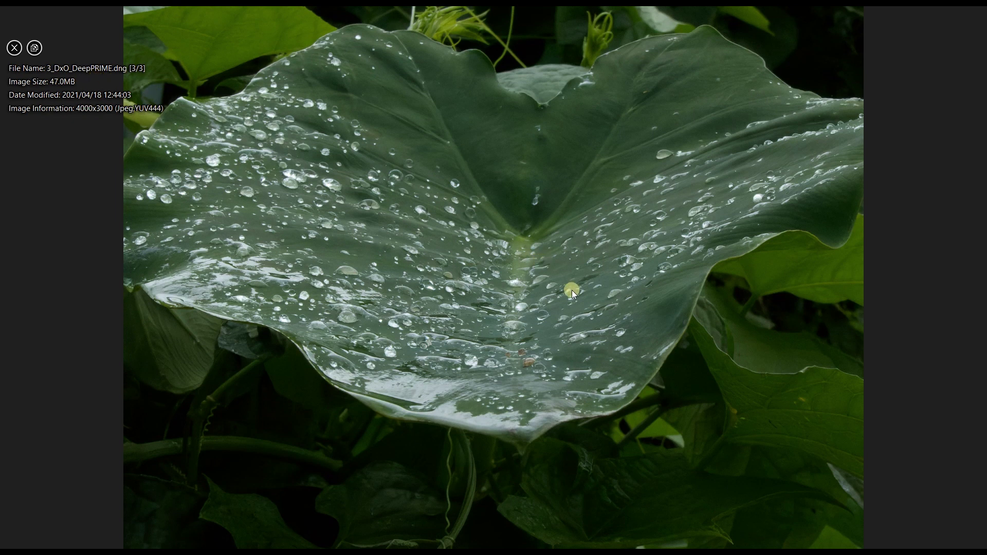
key(Escape)
key(Escape)
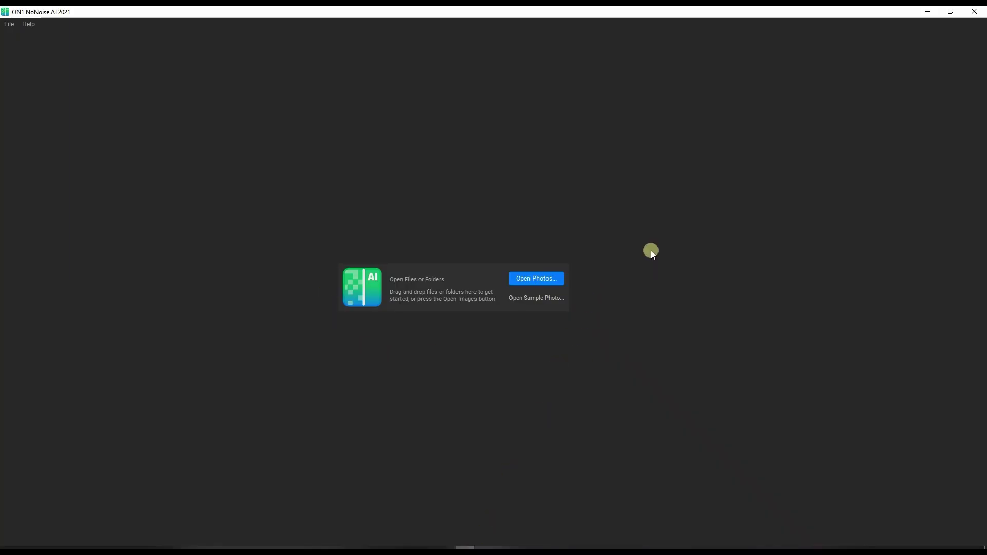
- Open 1 INCH SENSOR ISO 3200.RW2 in ON1 NoNoise AI and dismiss the Learning Hub to see the before/after preview
click(544, 279)
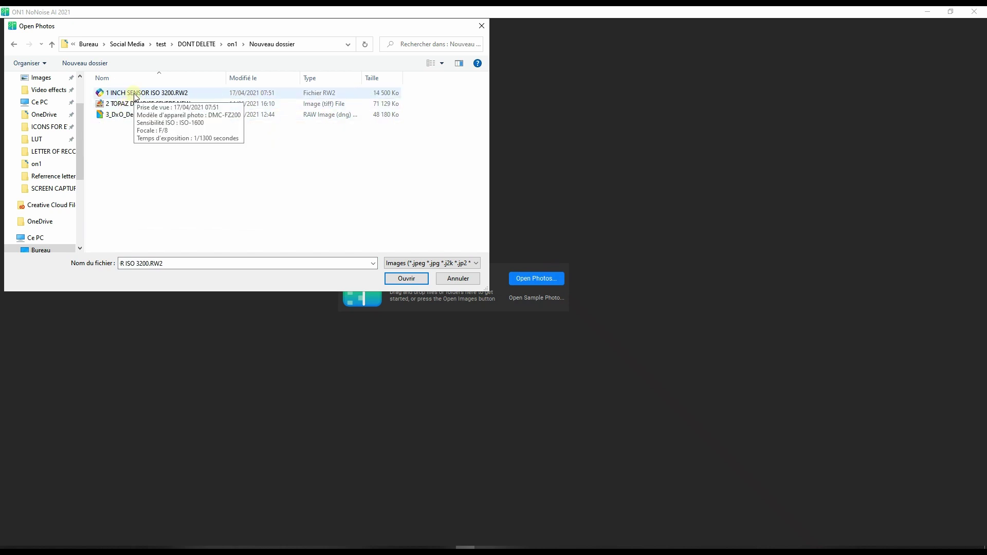
double_click(134, 93)
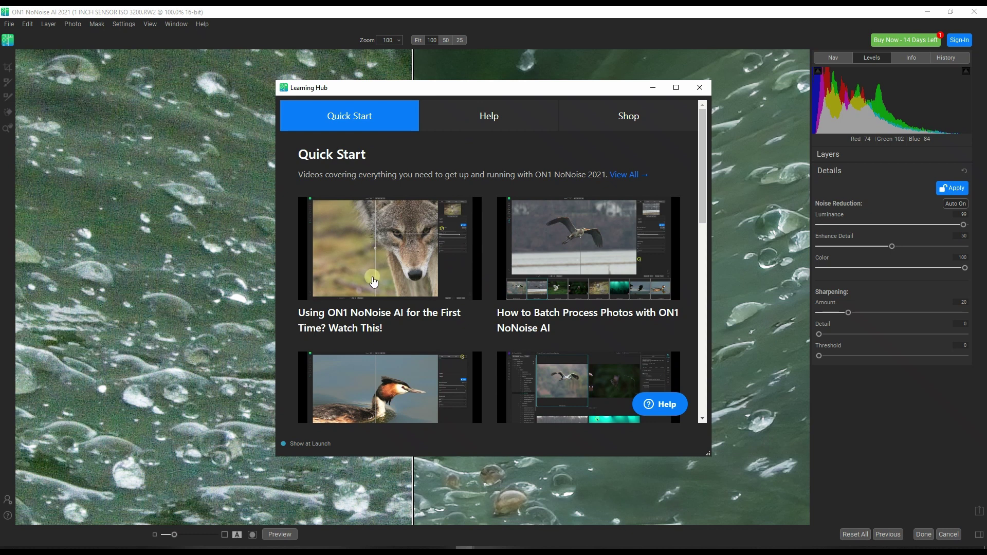
click(699, 89)
click(483, 400)
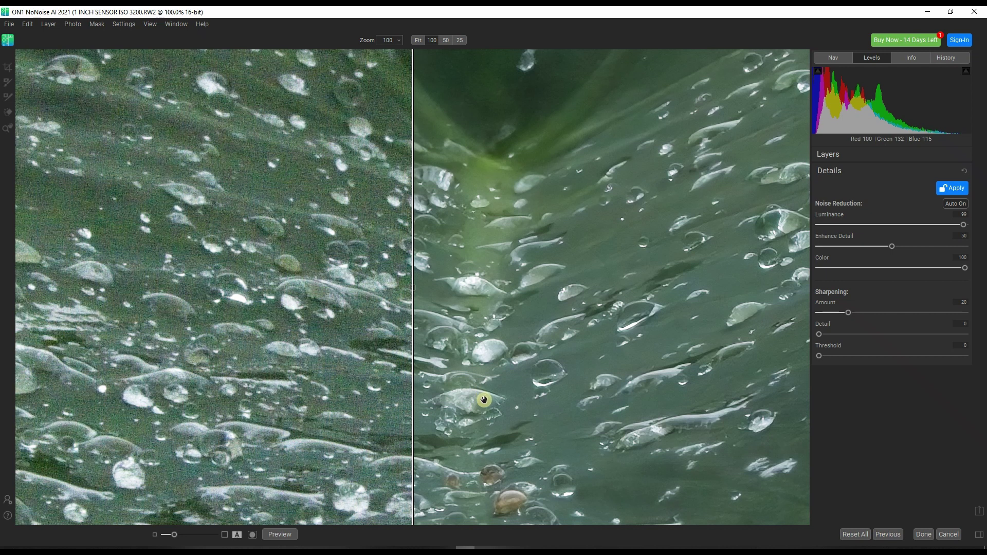
scroll(488, 337, down, 3)
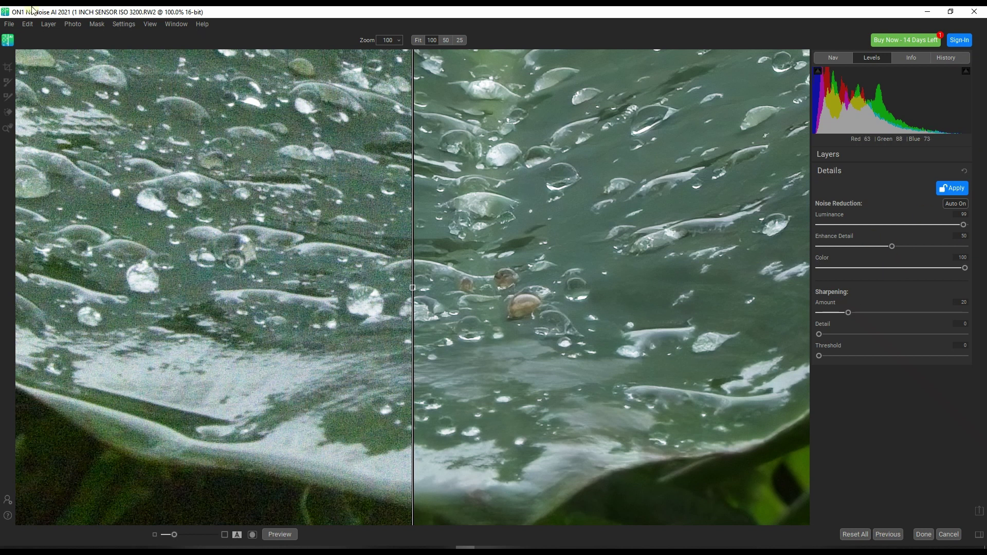
- Set the file format for edited photos to TIFF (No Layers) in the Files preferences
click(8, 24)
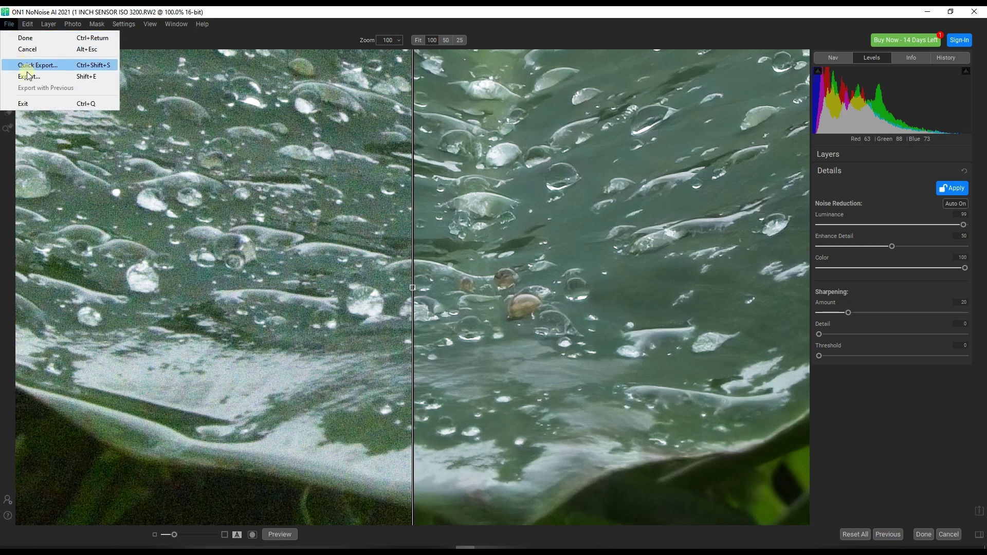
mouse_move(30, 26)
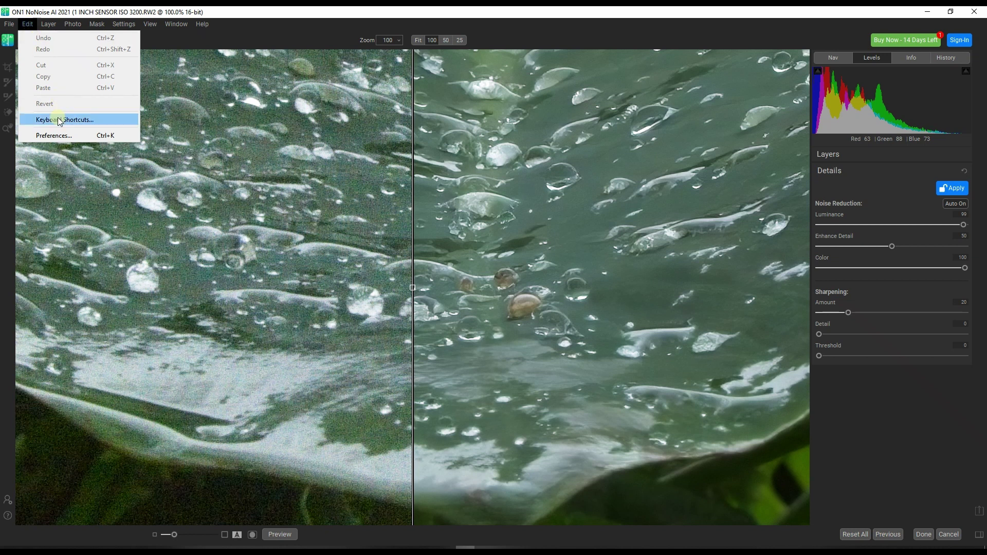
click(54, 136)
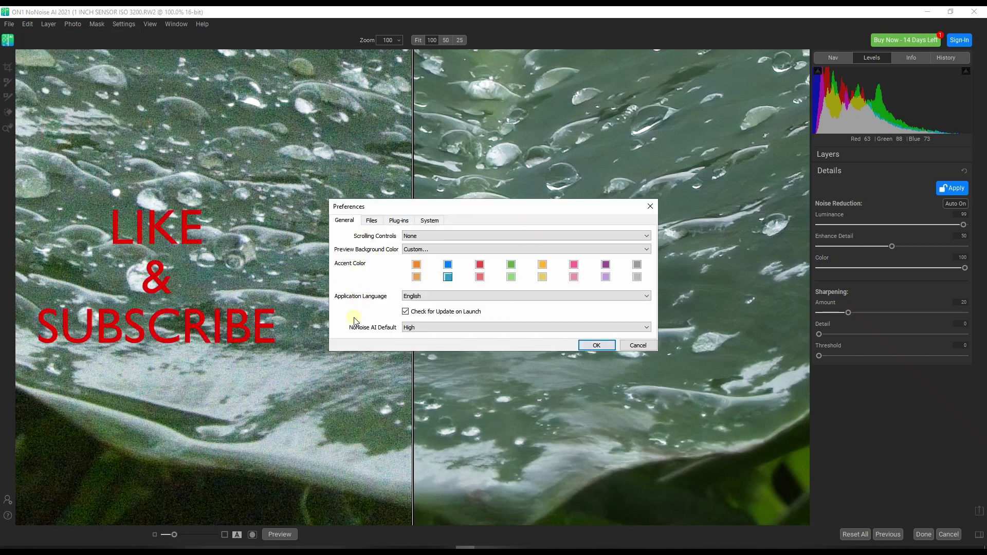
click(379, 226)
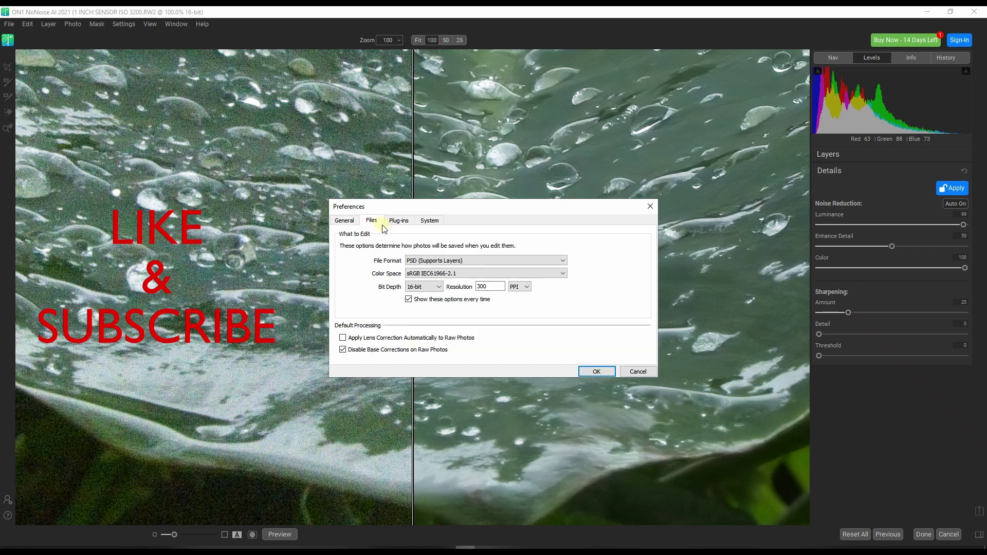
click(411, 265)
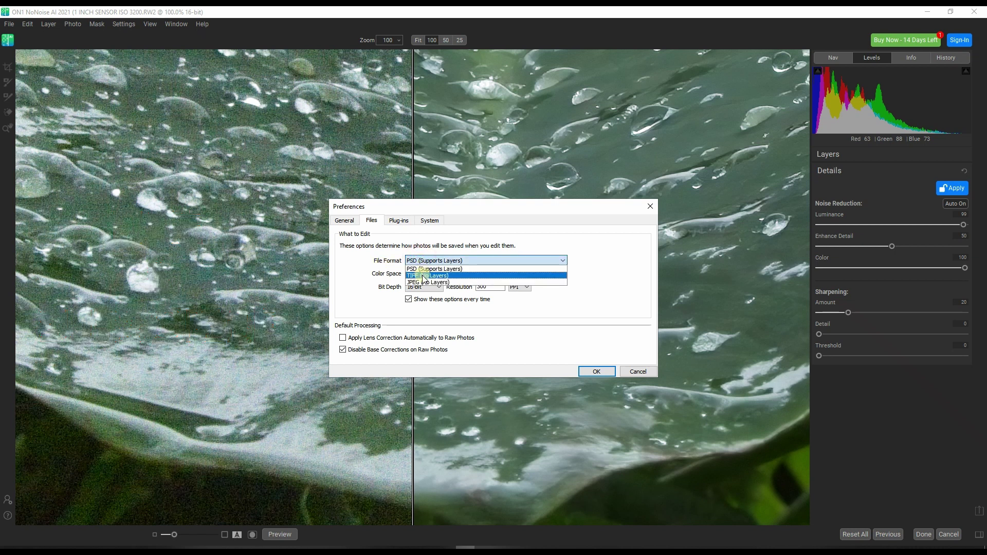
click(423, 277)
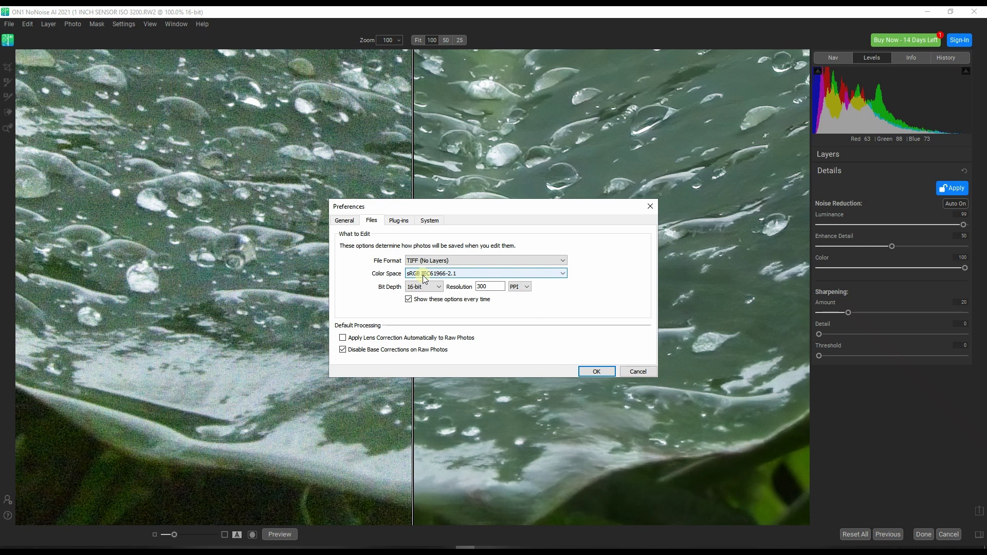
click(426, 261)
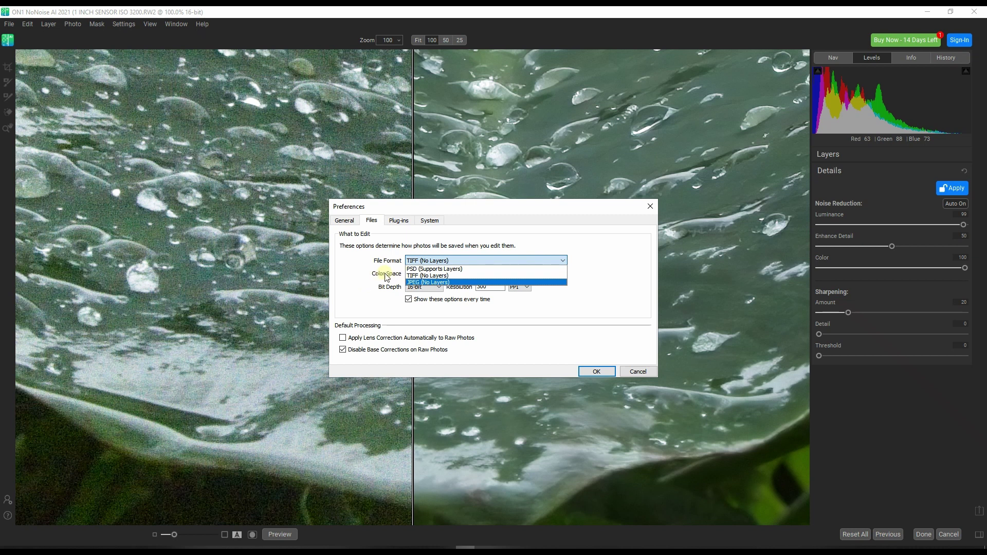
click(362, 278)
- Review the plug-in and system preferences, and save the preferences
click(407, 222)
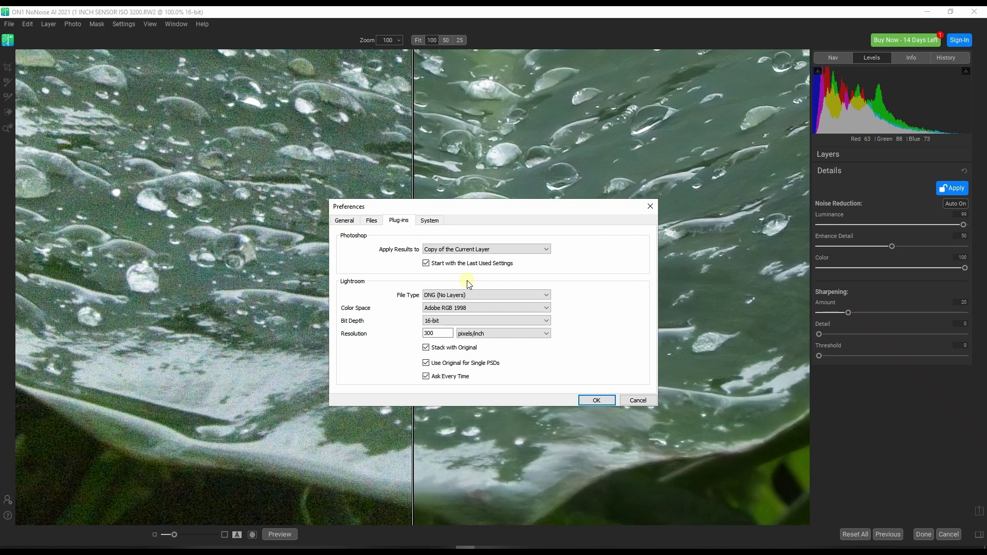
click(430, 222)
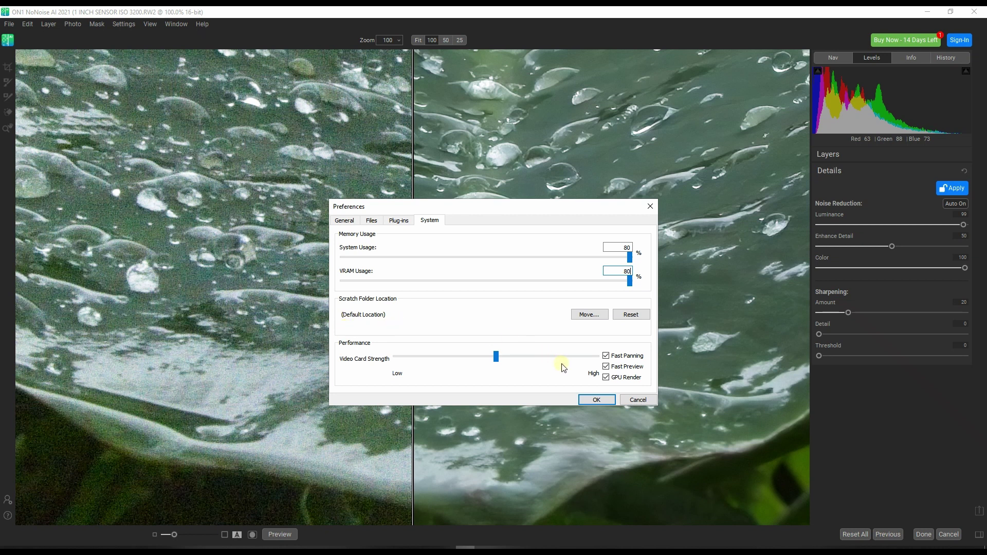
click(598, 399)
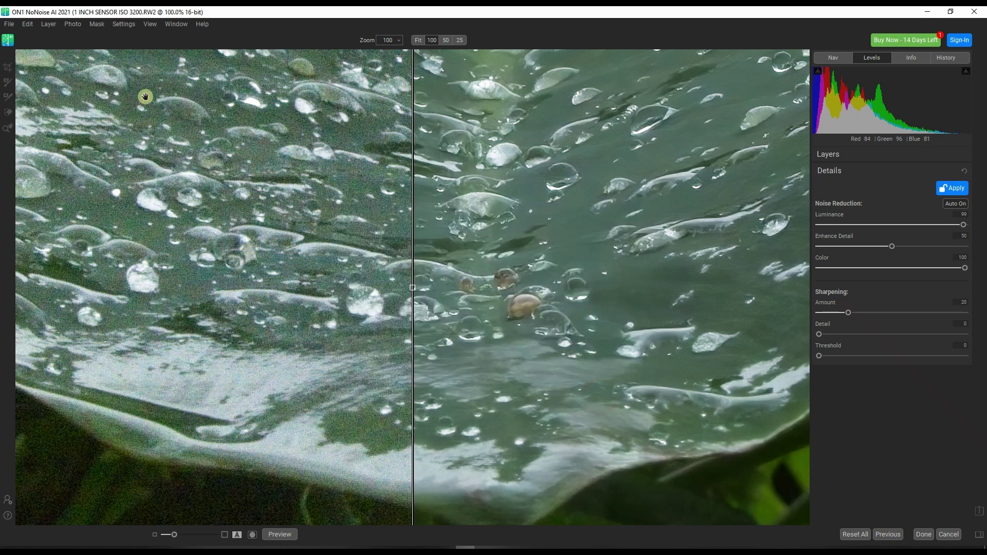
click(54, 24)
mouse_move(67, 25)
mouse_move(100, 26)
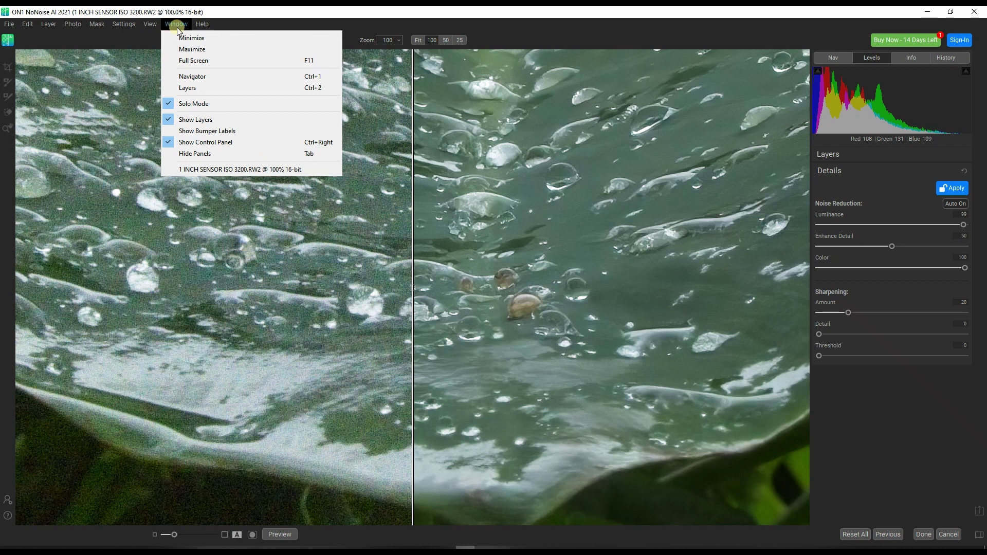
mouse_move(205, 33)
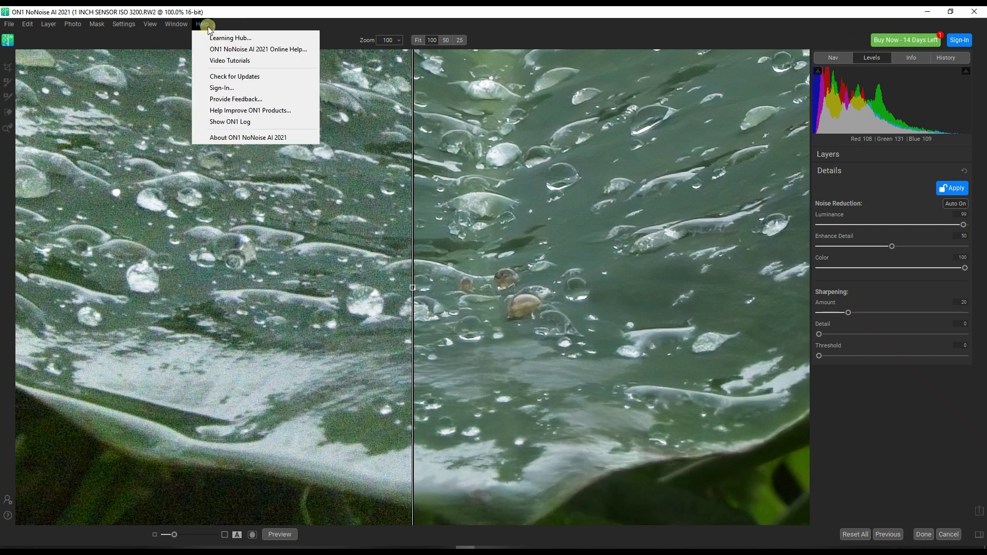
click(255, 17)
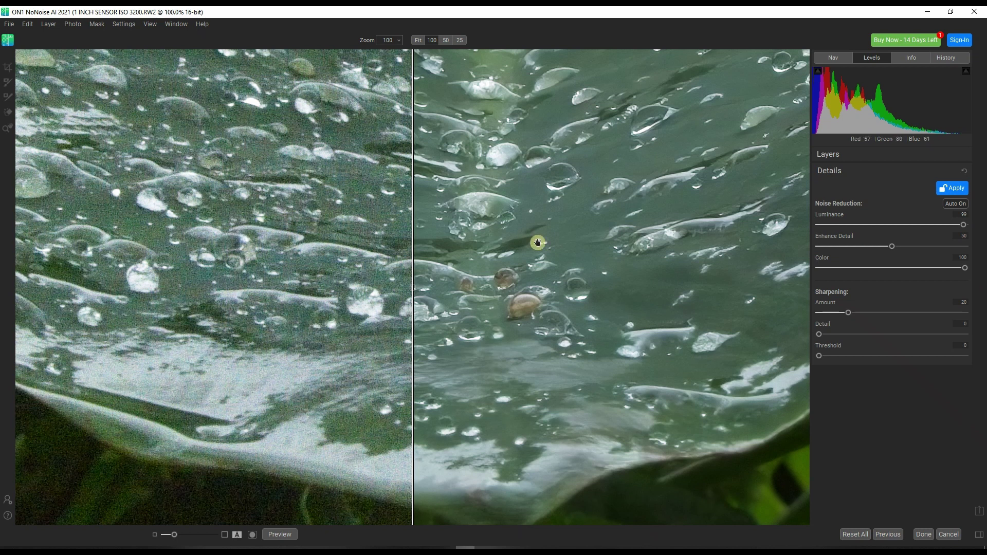
- Examine the before/after noise reduction across the leaf's edge, water droplets and centre, shifting the split divider to compare
drag(544, 387, 514, 216)
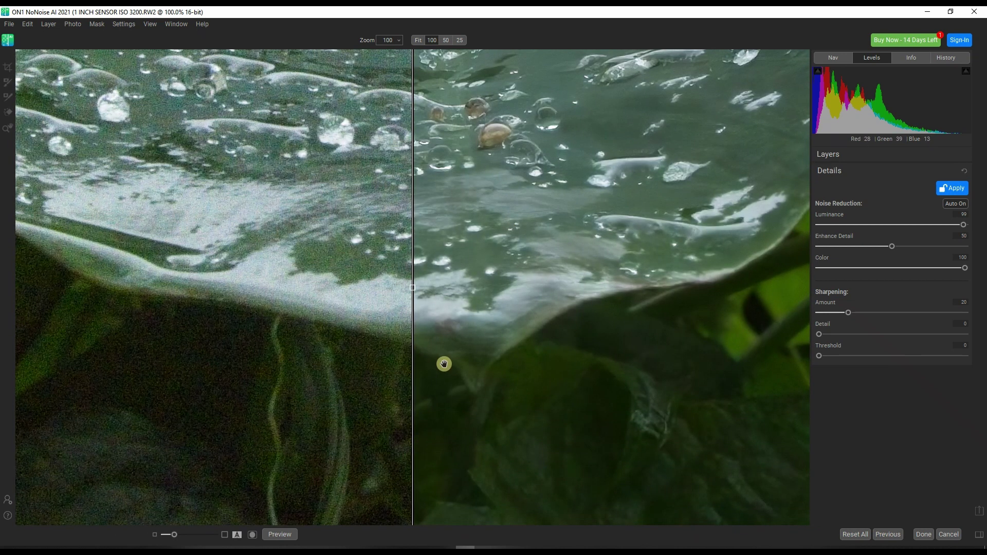
drag(535, 289, 533, 487)
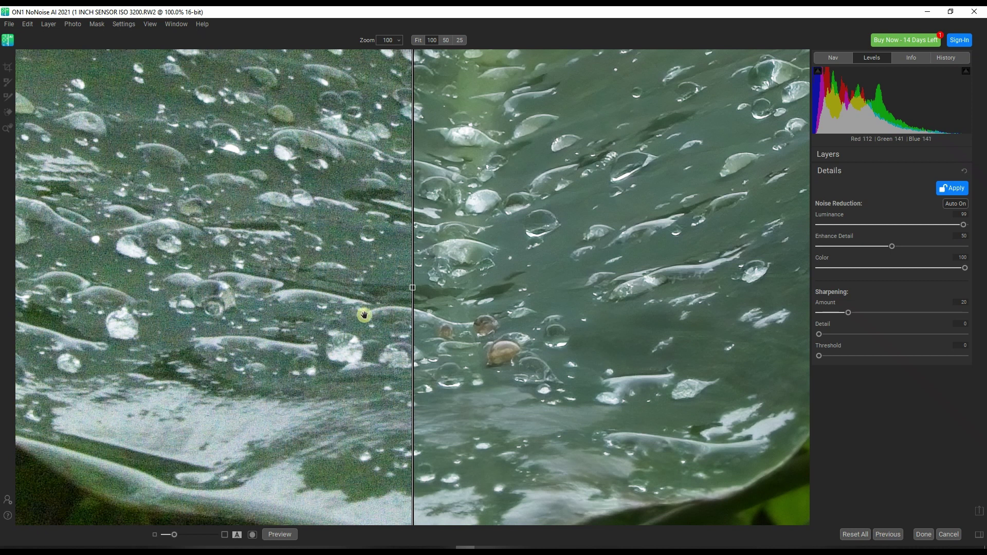
drag(413, 289, 439, 315)
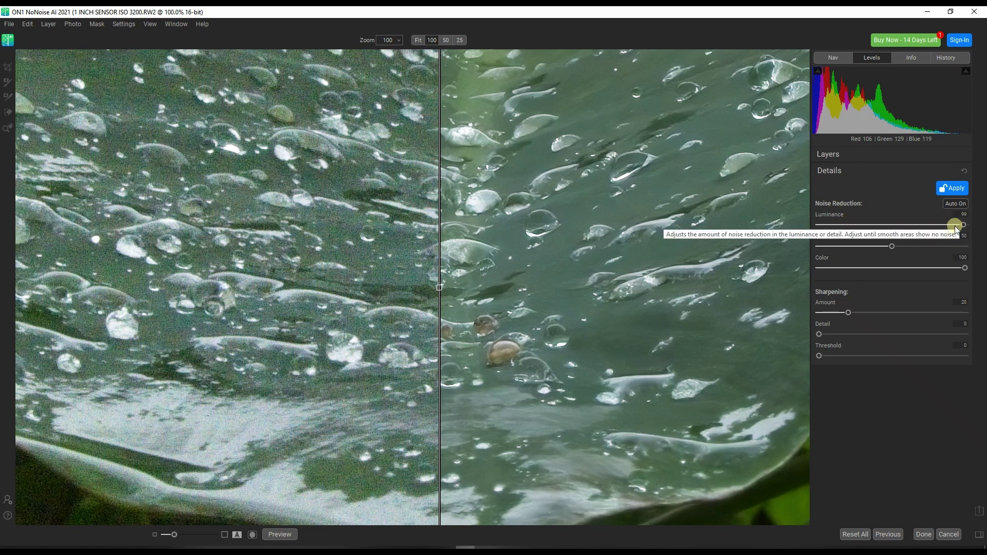
click(598, 415)
drag(597, 385, 591, 293)
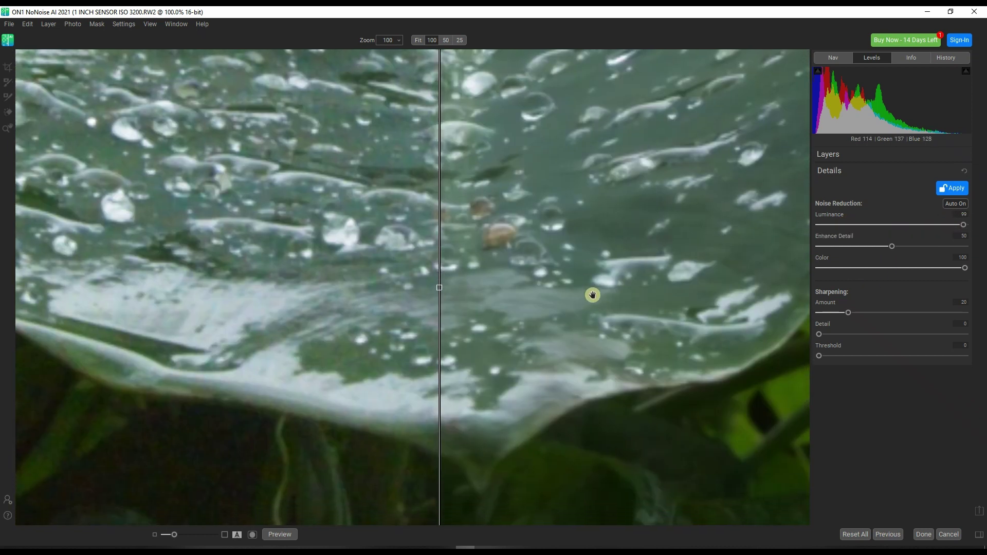
drag(575, 229, 593, 421)
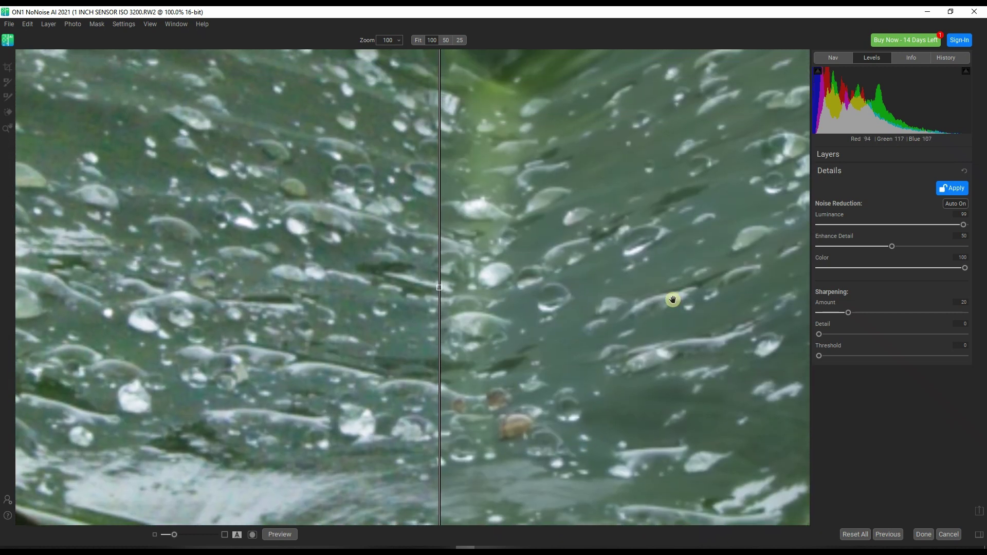
mouse_move(511, 303)
mouse_down()
mouse_move(485, 419)
mouse_move(441, 498)
mouse_up()
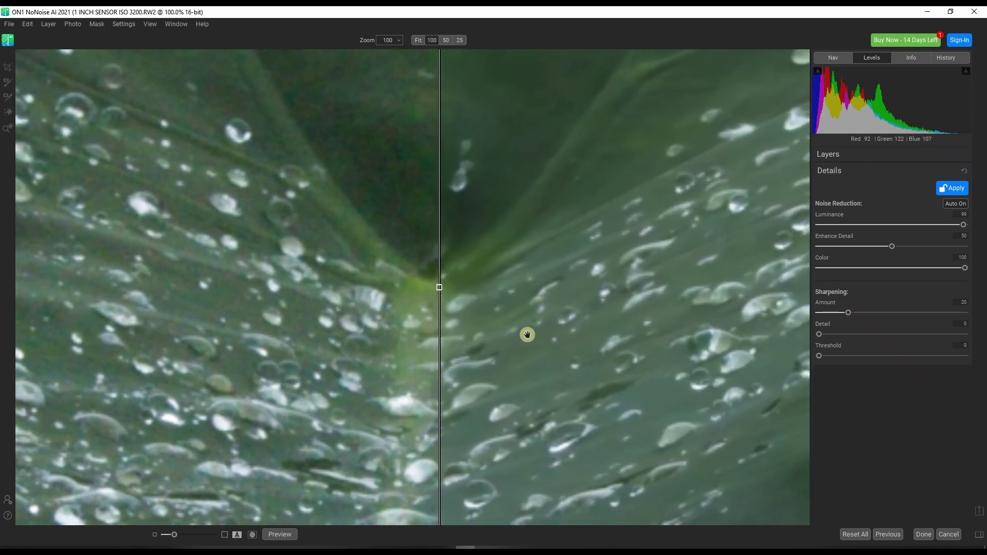
drag(611, 230, 555, 337)
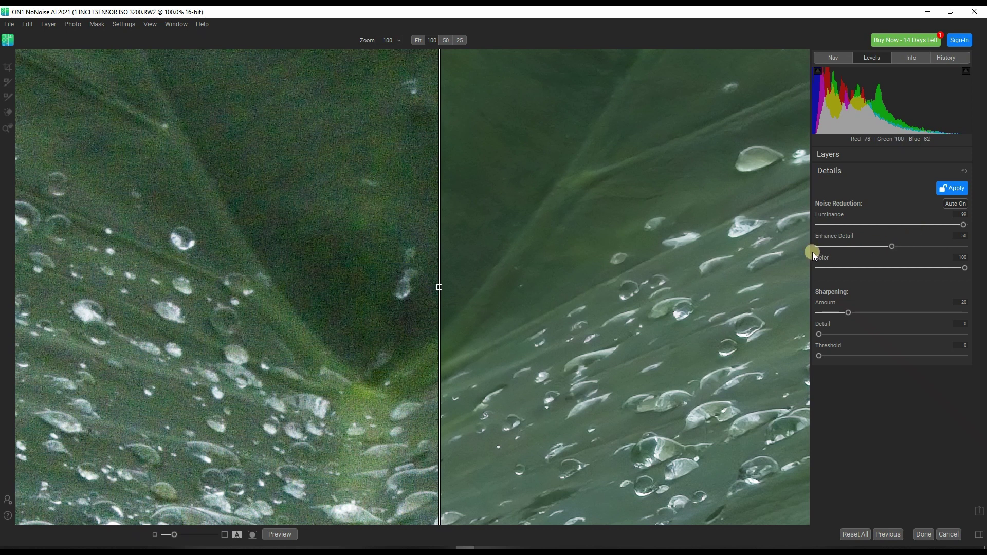
drag(705, 381, 686, 271)
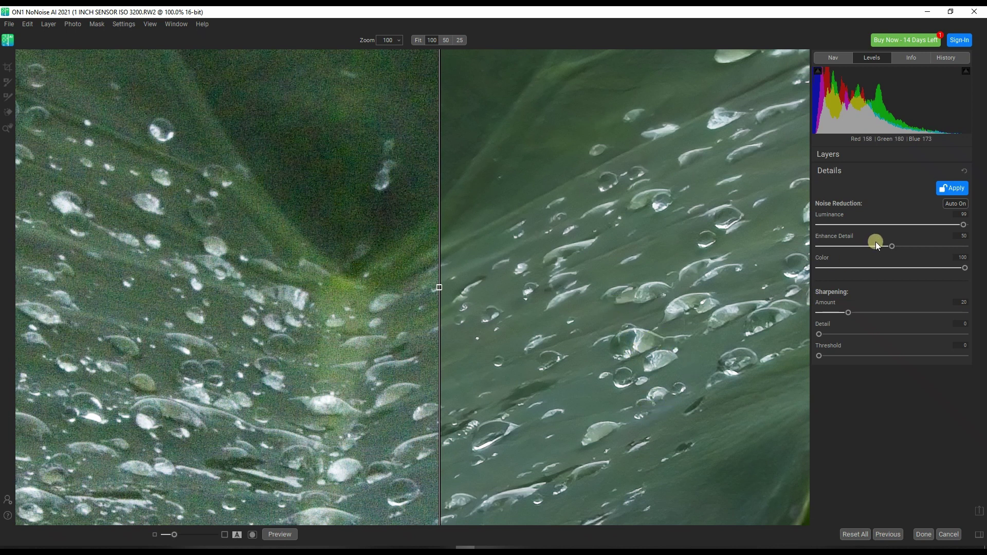
- Try Enhance Detail noise reduction at 0 and 100 on the leaf, and settle it at 47
drag(891, 252, 802, 256)
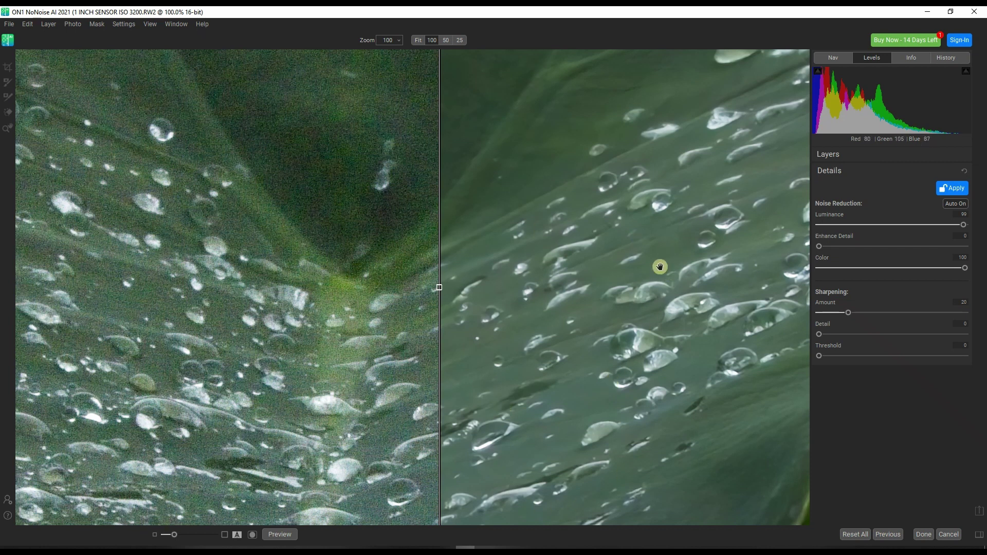
drag(655, 427, 611, 301)
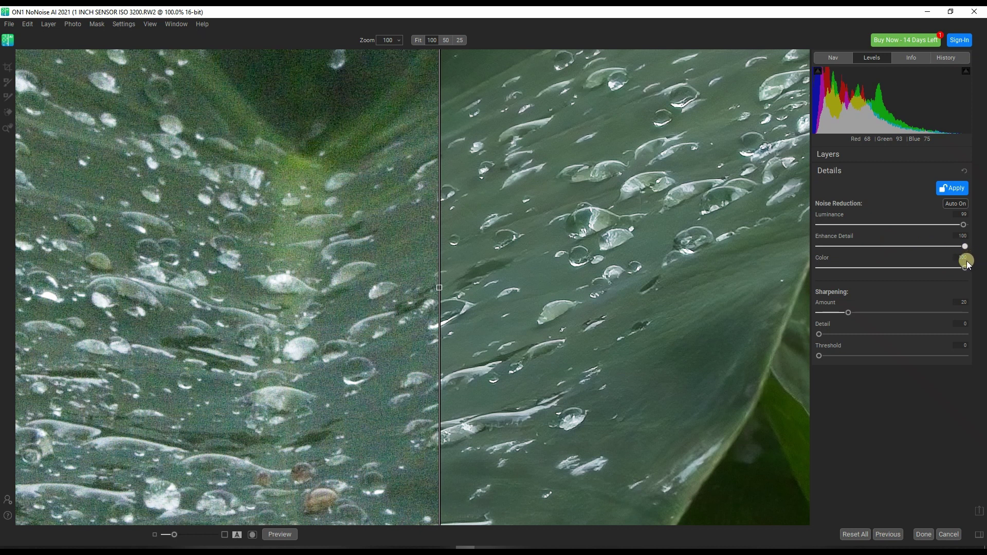
drag(967, 251, 884, 250)
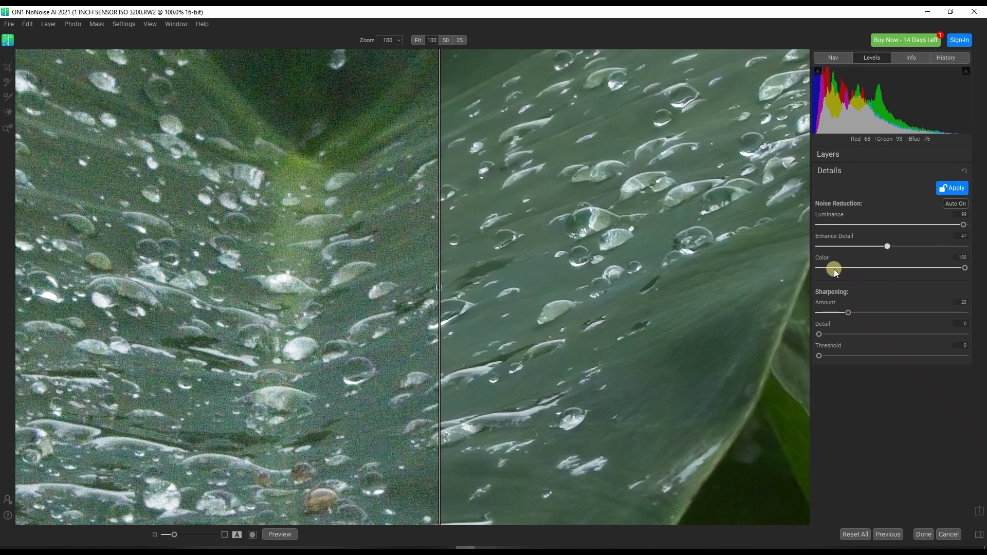
- Try Color noise reduction at 0 and 49 on the leaf, and return it to 100
drag(963, 269, 798, 277)
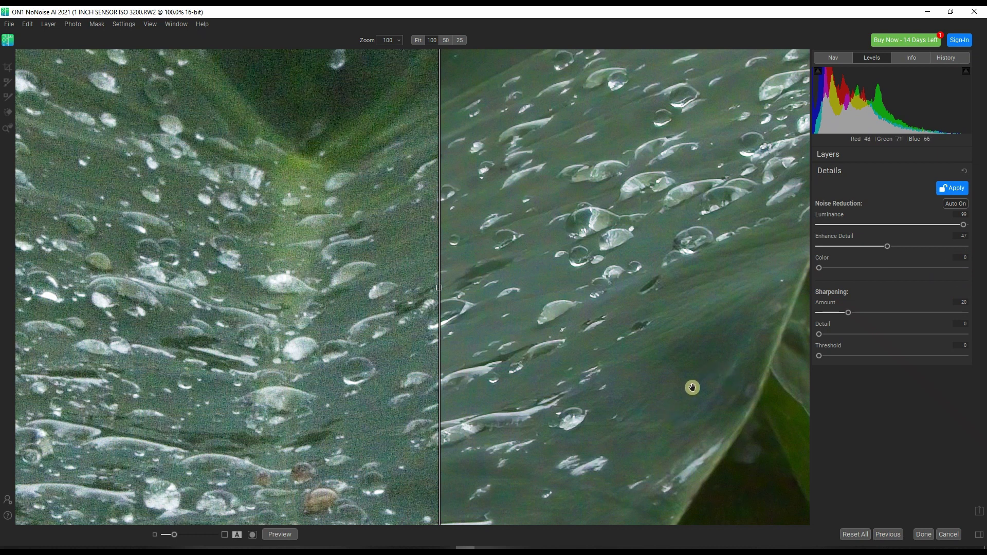
drag(556, 359, 662, 373)
drag(825, 269, 881, 276)
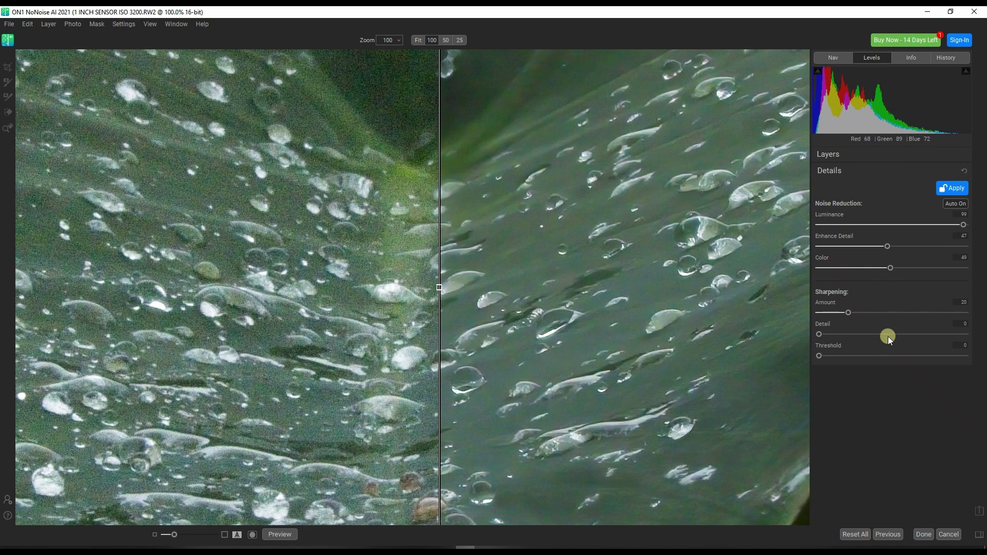
drag(890, 269, 974, 291)
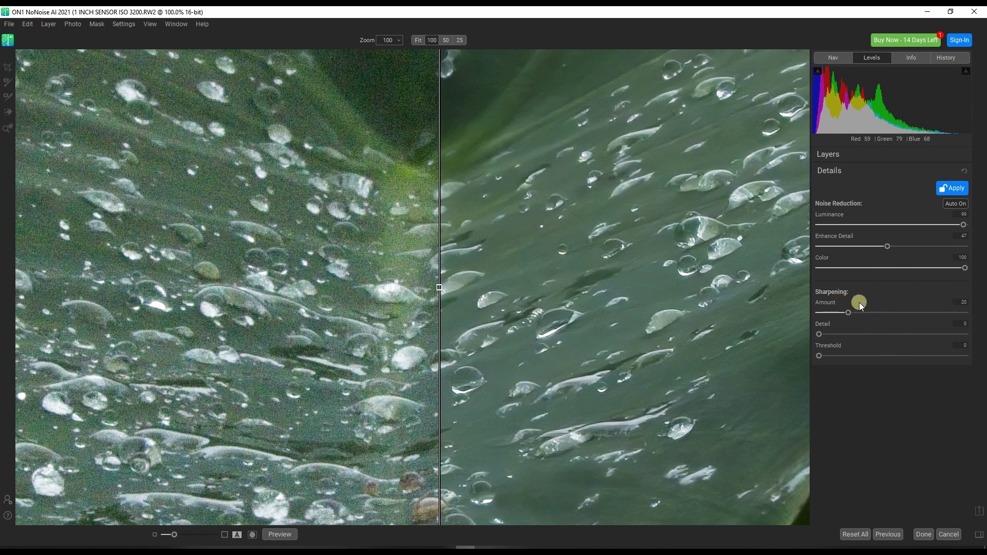
- Set the sharpening Detail to 2 and Threshold to 1, checking the leaf's droplets and edge
drag(603, 403, 606, 192)
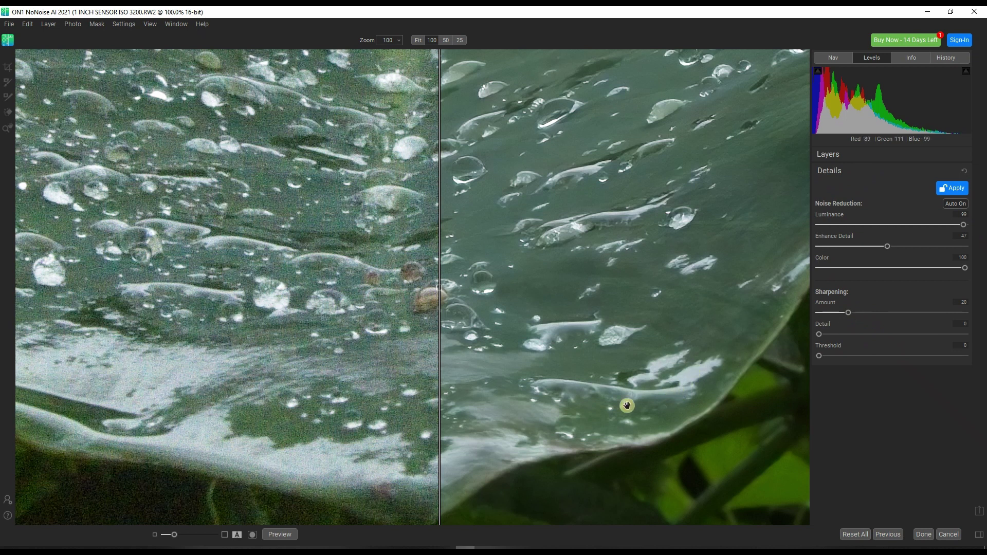
drag(646, 293, 637, 368)
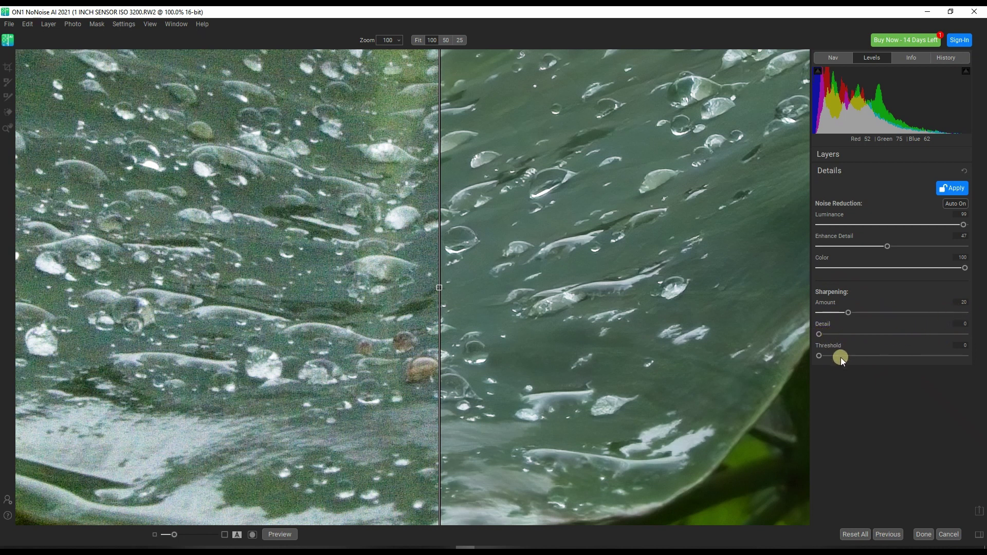
drag(716, 380, 698, 291)
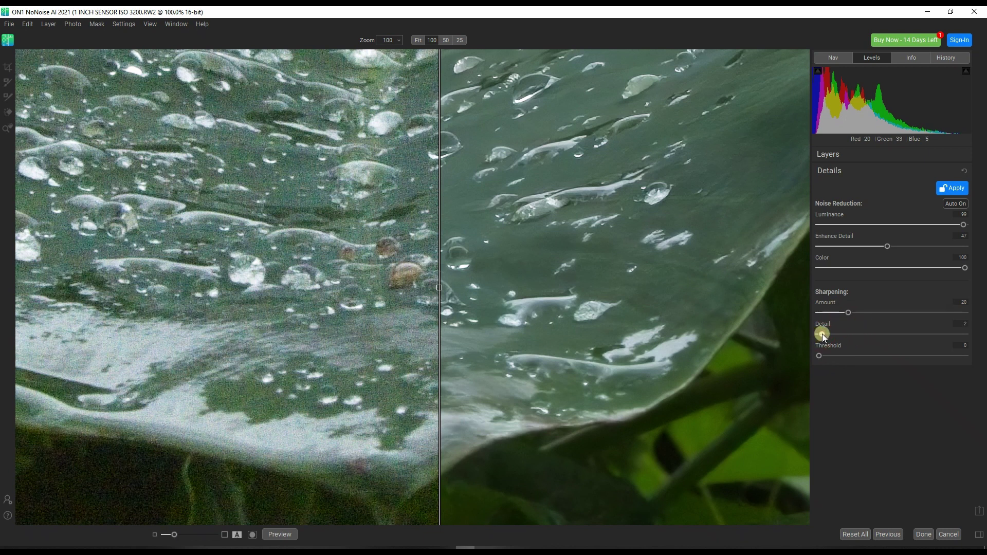
drag(543, 98, 536, 264)
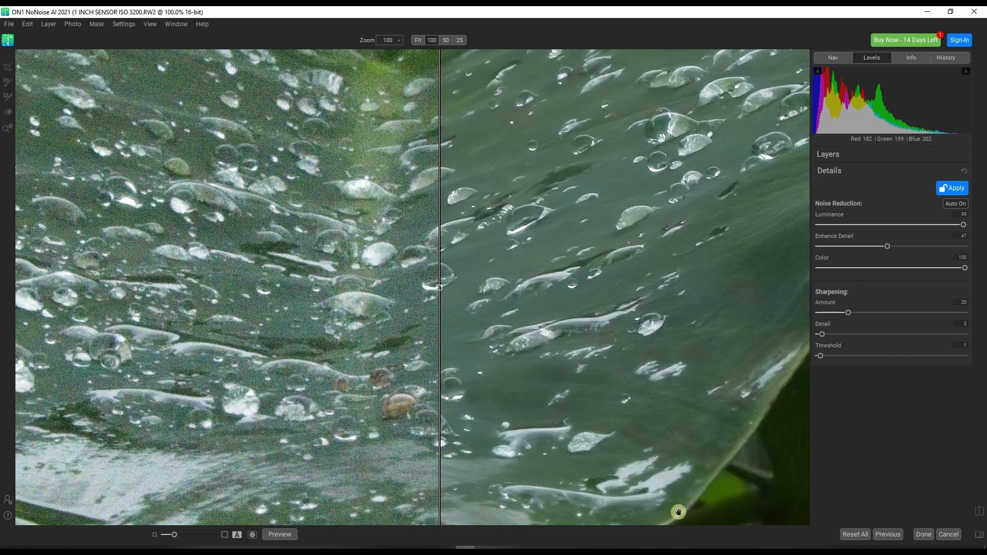
drag(751, 482, 674, 500)
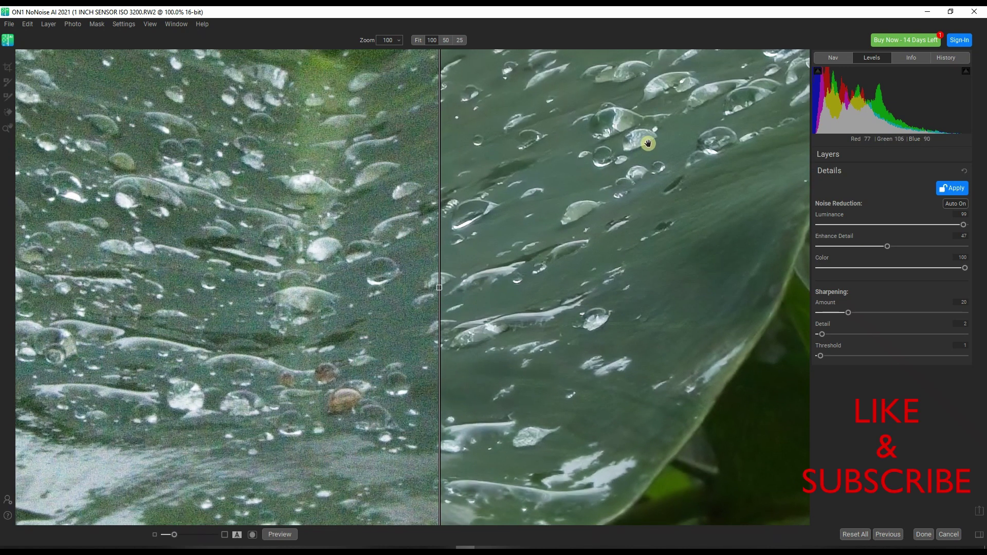
- Compare sharpening Detail values of 0, 47 and 100 on the leaf, and settle on 1
drag(610, 132, 711, 360)
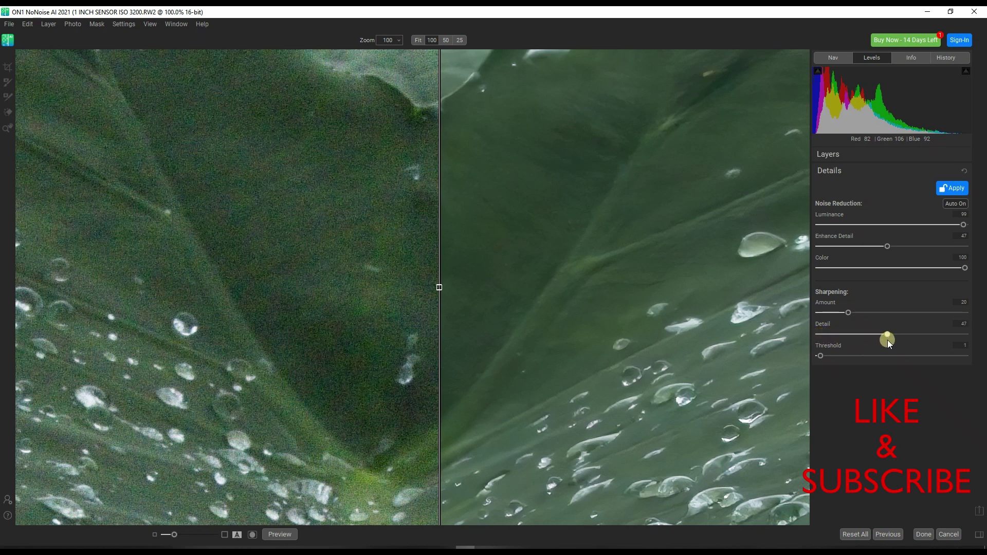
drag(678, 432, 642, 193)
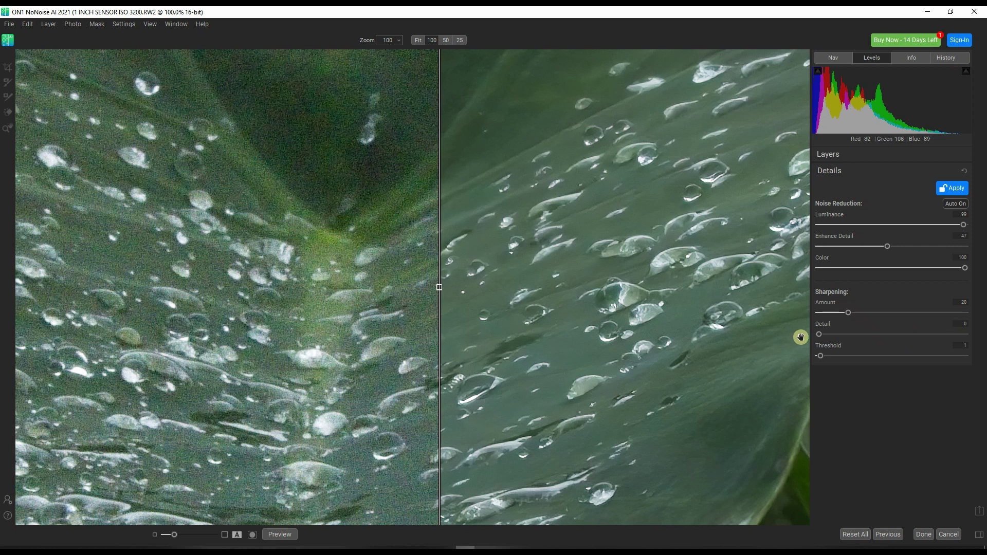
drag(818, 335, 823, 334)
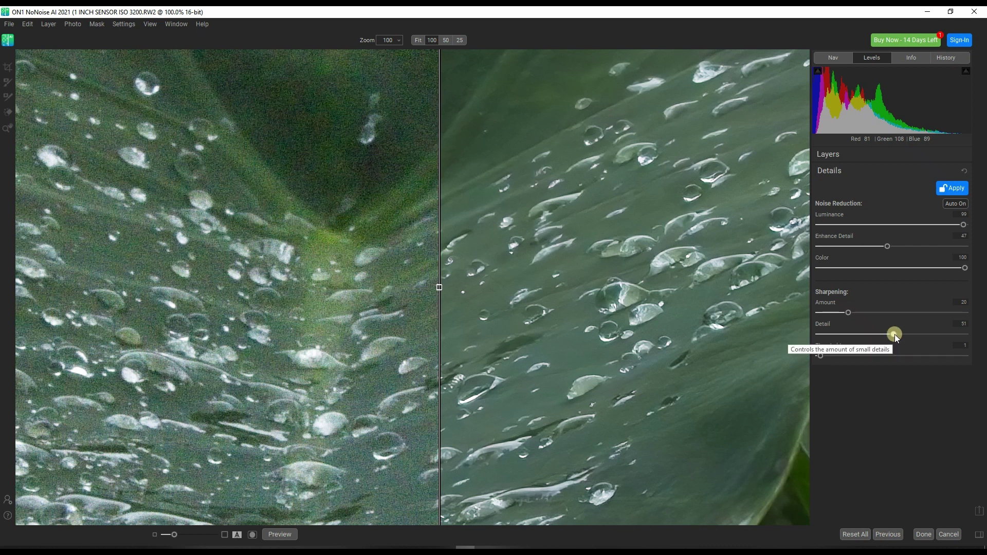
drag(964, 345, 970, 349)
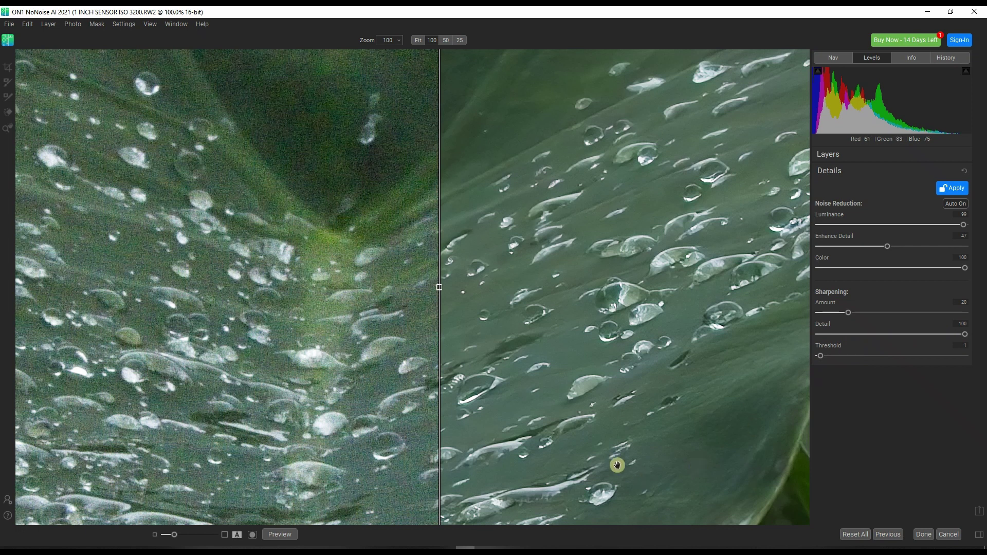
drag(628, 412, 635, 315)
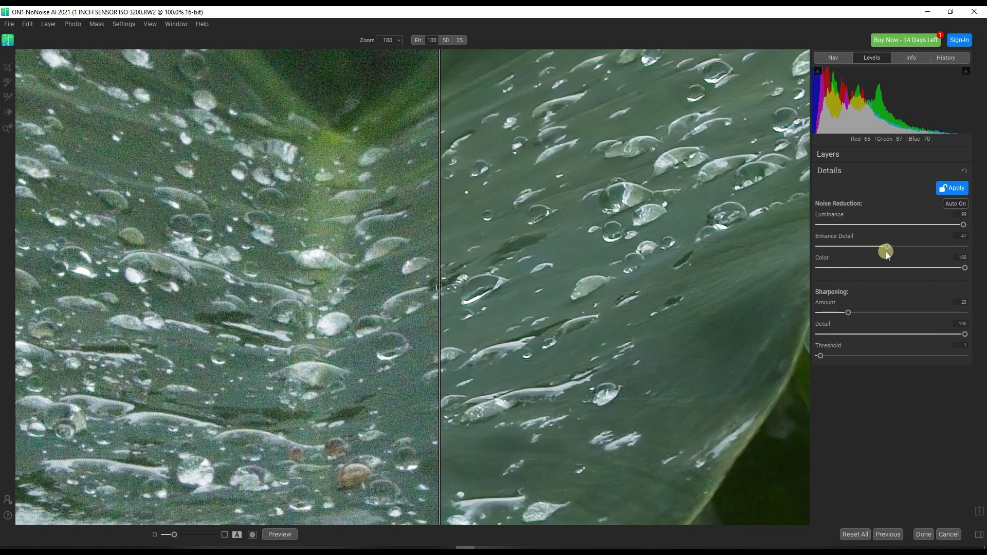
drag(965, 335, 819, 335)
- Test Enhance Detail at 100 on the leaf's droplets, and reduce it to 44
drag(890, 247, 983, 254)
drag(540, 295, 555, 409)
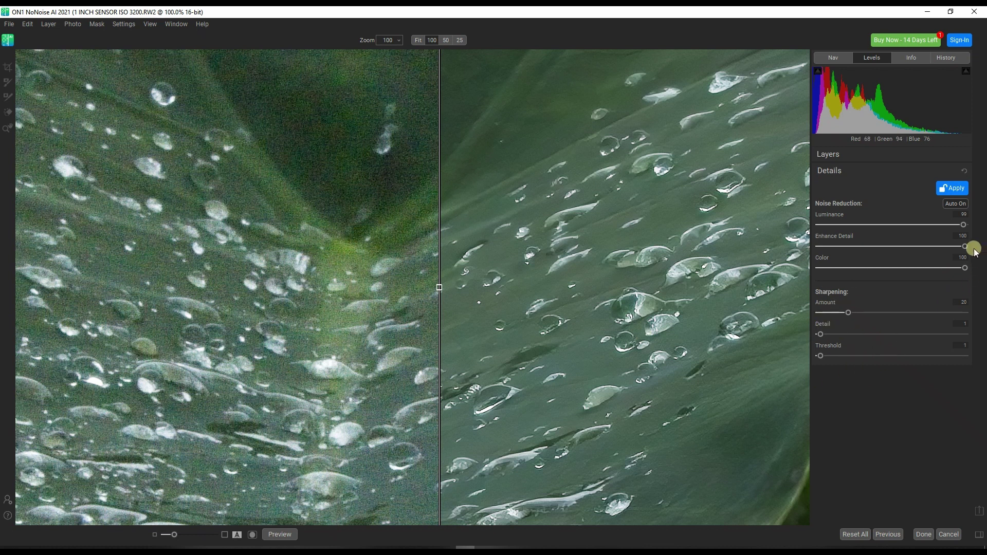
drag(963, 247, 918, 246)
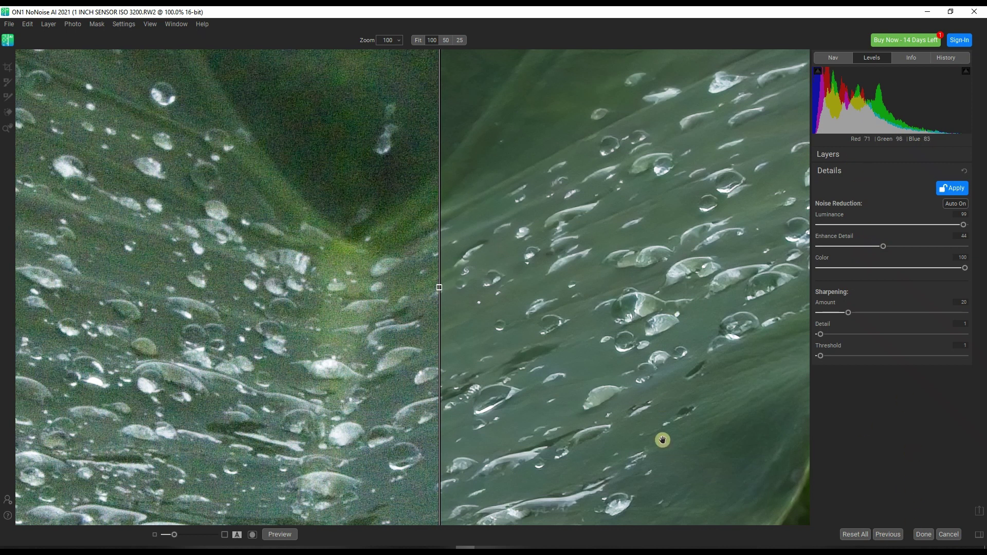
drag(661, 440, 648, 313)
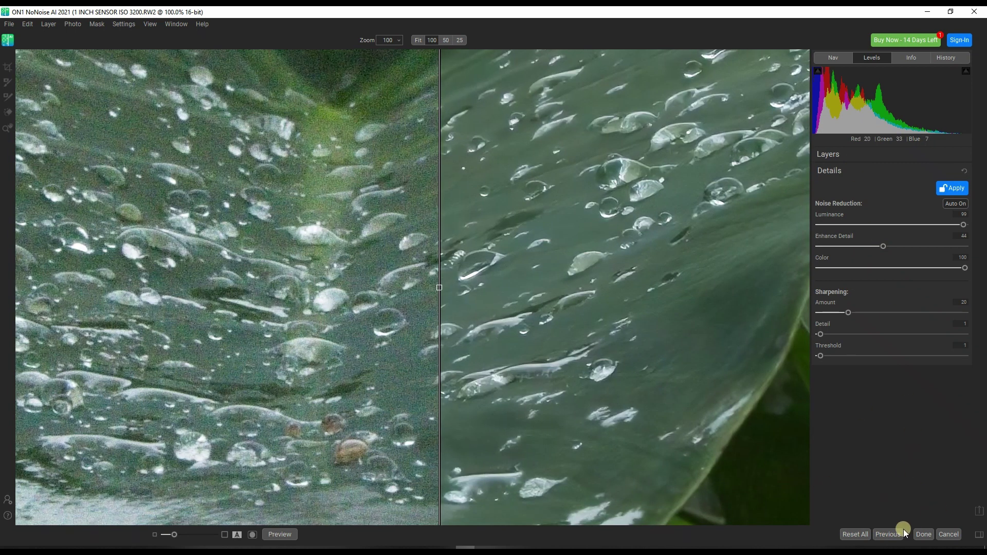
- Finish the edit with the previous settings, and cancel saving it as 1 INCH SENSOR ISO 3200.dng
click(887, 534)
click(922, 535)
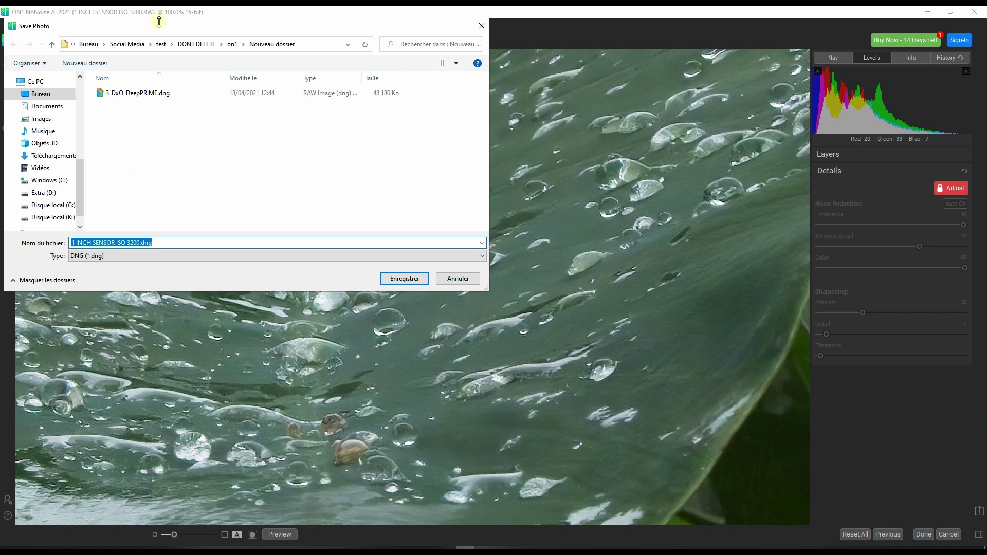
drag(161, 25, 328, 95)
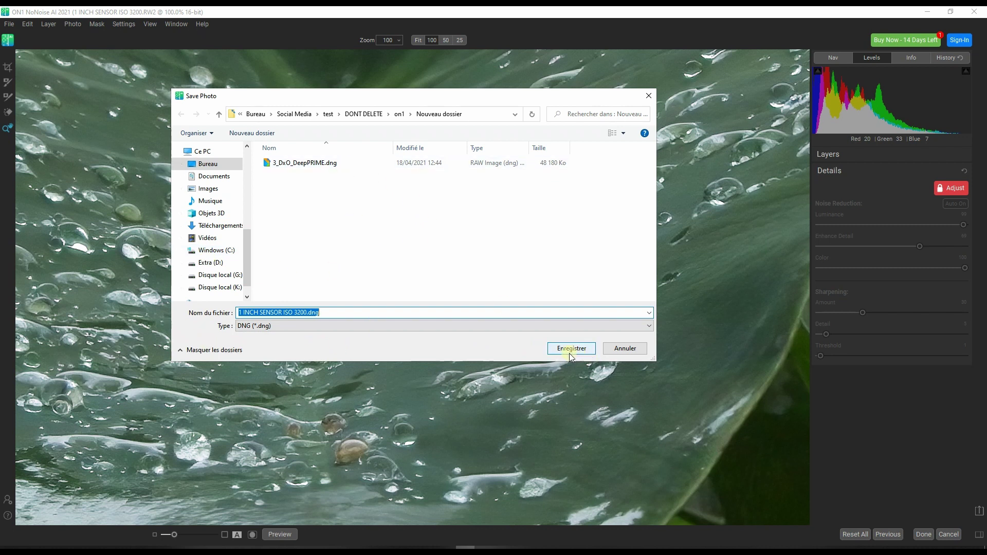
click(627, 350)
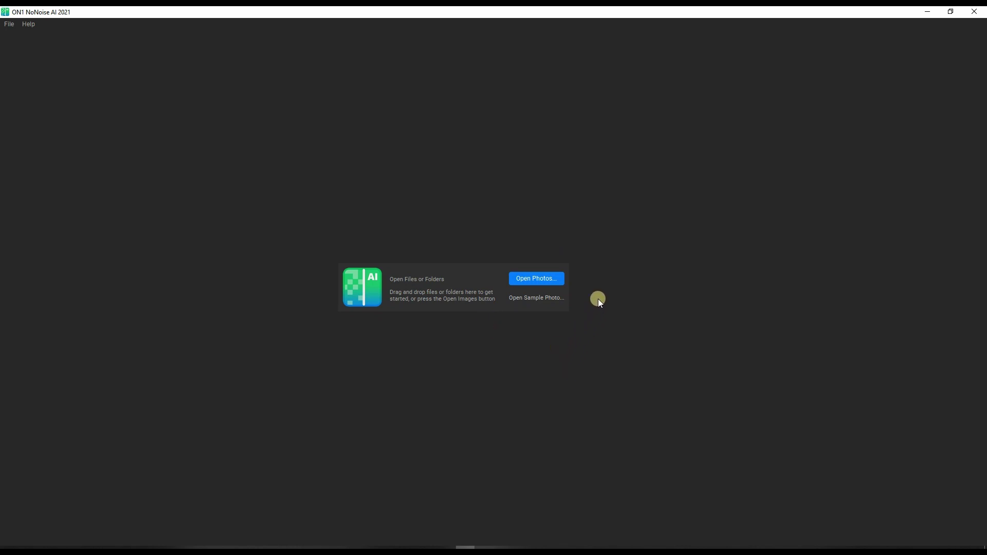
- Close ON1 NoNoise AI and show the four versions of the leaf photo as thumbnails in SILKYPIX Developer Studio Pro 10
click(975, 12)
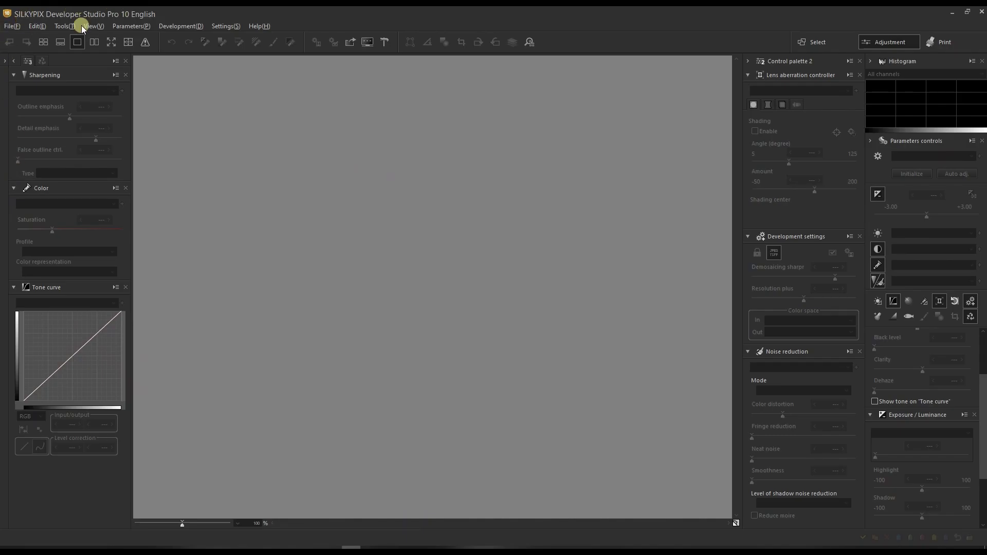
click(5, 61)
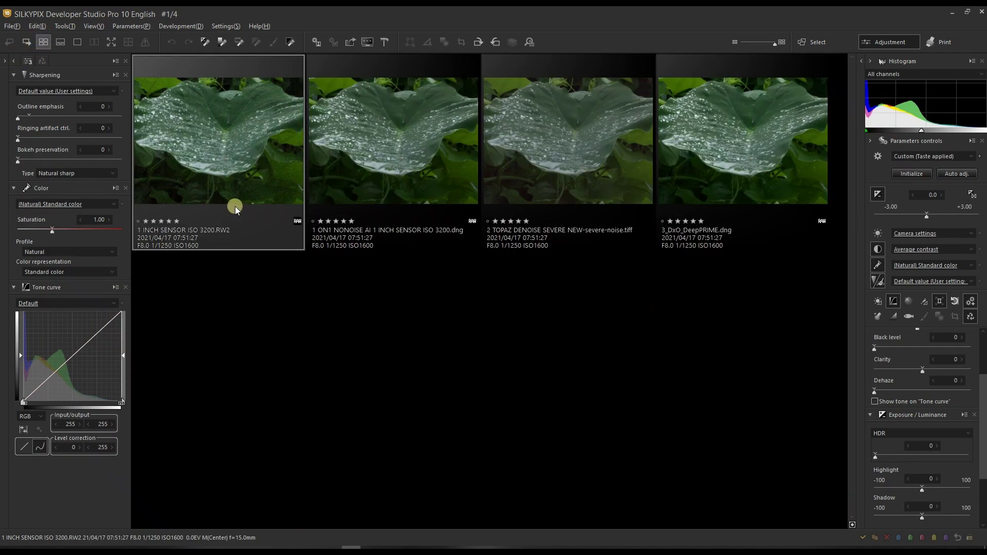
- Review the original RW2, ON1 NoNoise AI, Topaz DeNoise and DxO DeepPRIME thumbnails one after another
click(210, 237)
click(411, 163)
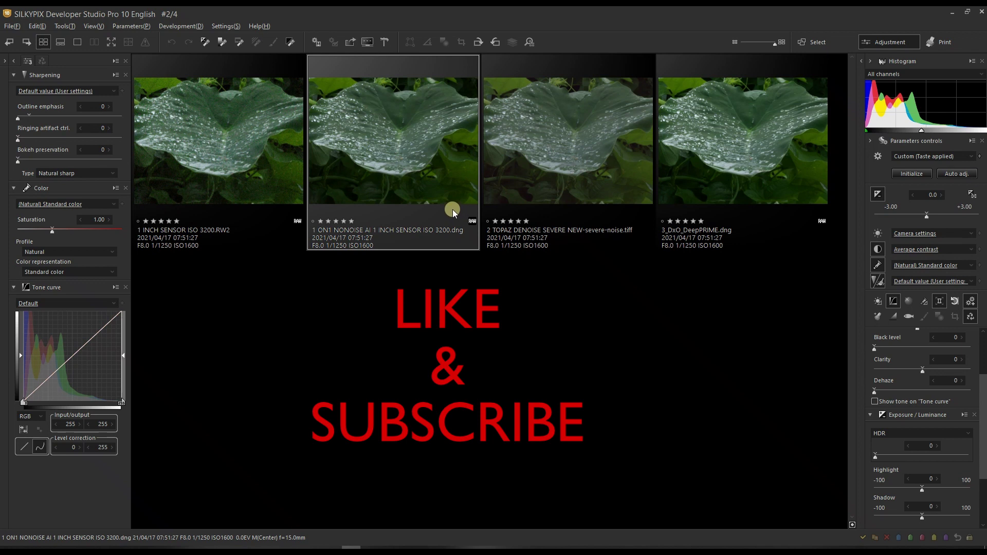
click(551, 163)
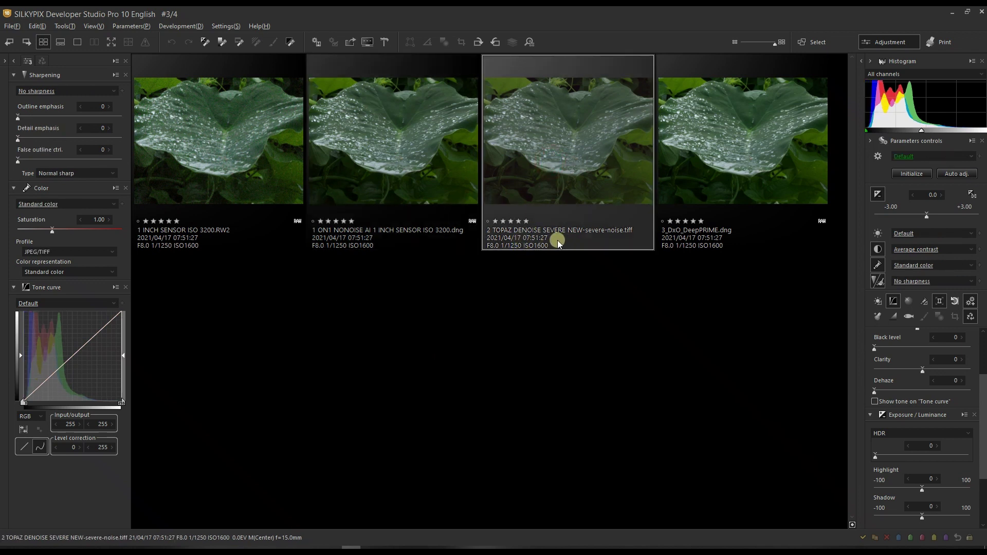
click(750, 136)
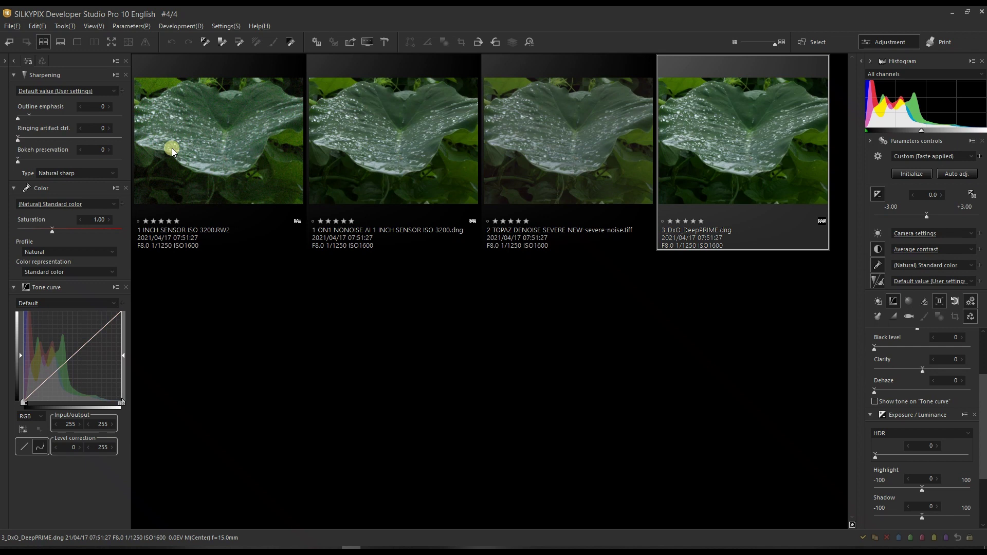
click(169, 166)
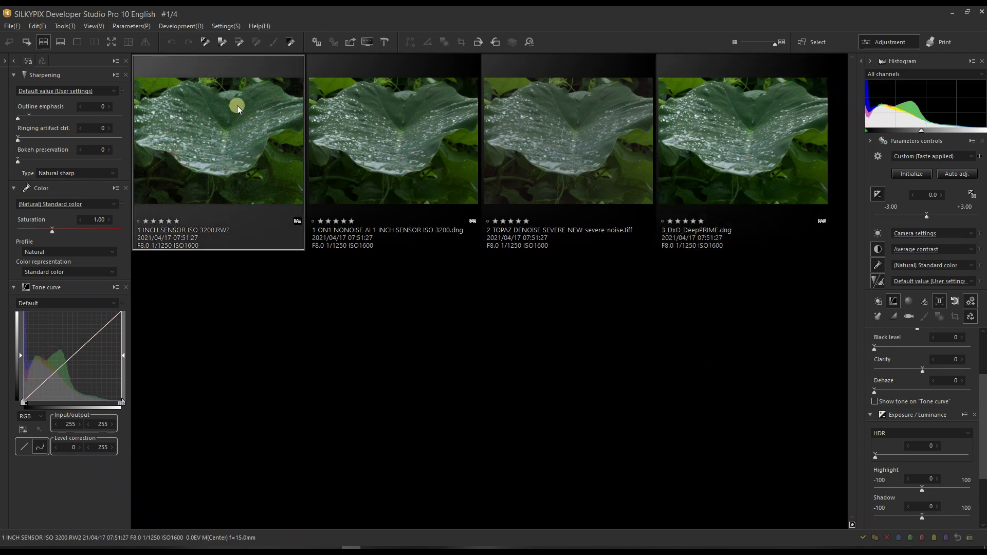
- Open the ON1 NoNoise AI version in a side-by-side reference preview, and collapse the side panels to enlarge both images
click(371, 149)
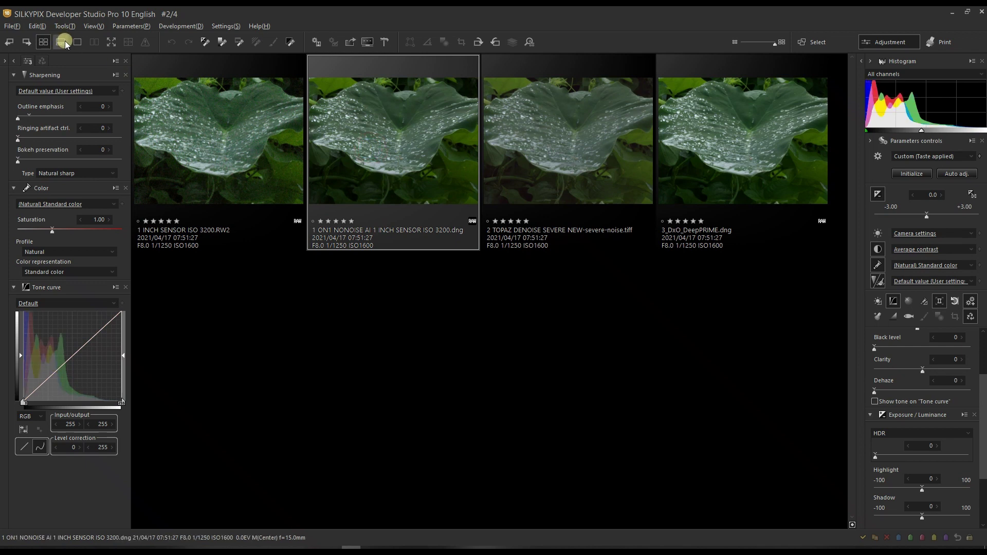
click(81, 43)
click(95, 42)
click(674, 278)
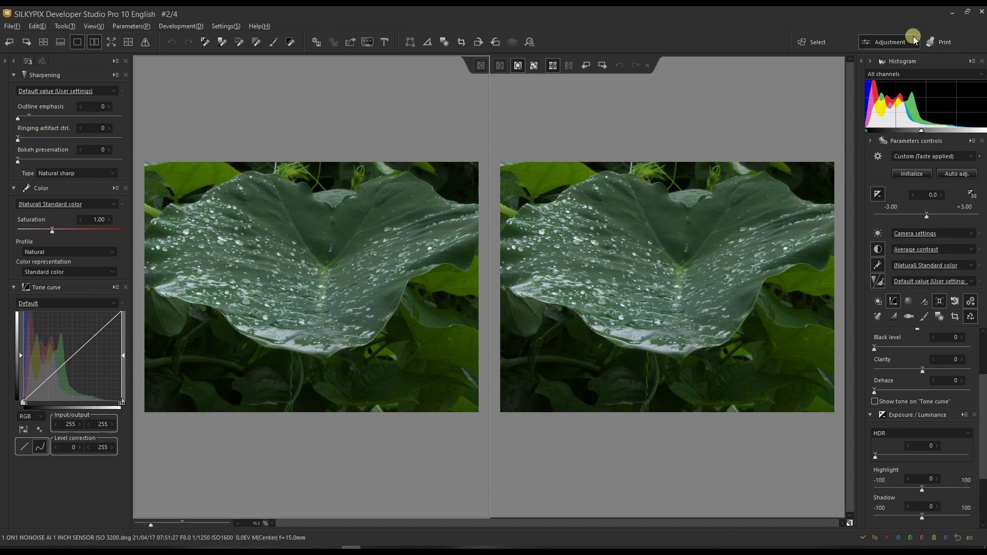
click(870, 61)
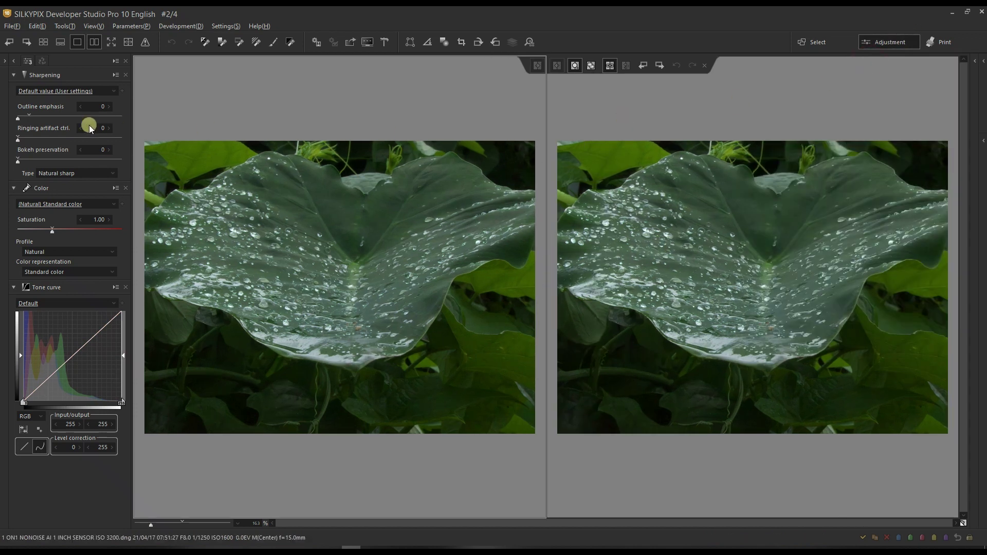
click(12, 62)
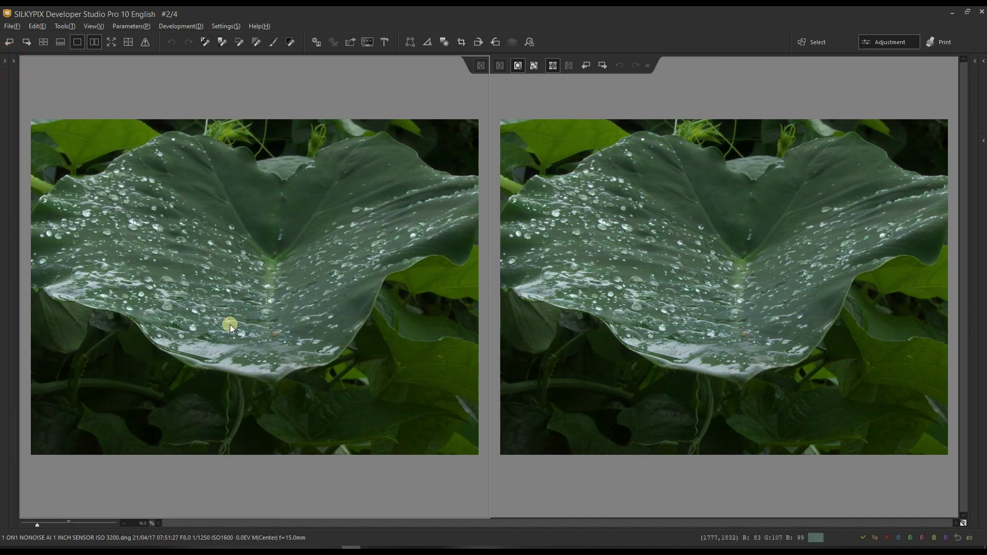
- Show the Topaz DeNoise version beside the ON1 reference, and compare the magnified droplets and leaf surface
key(space)
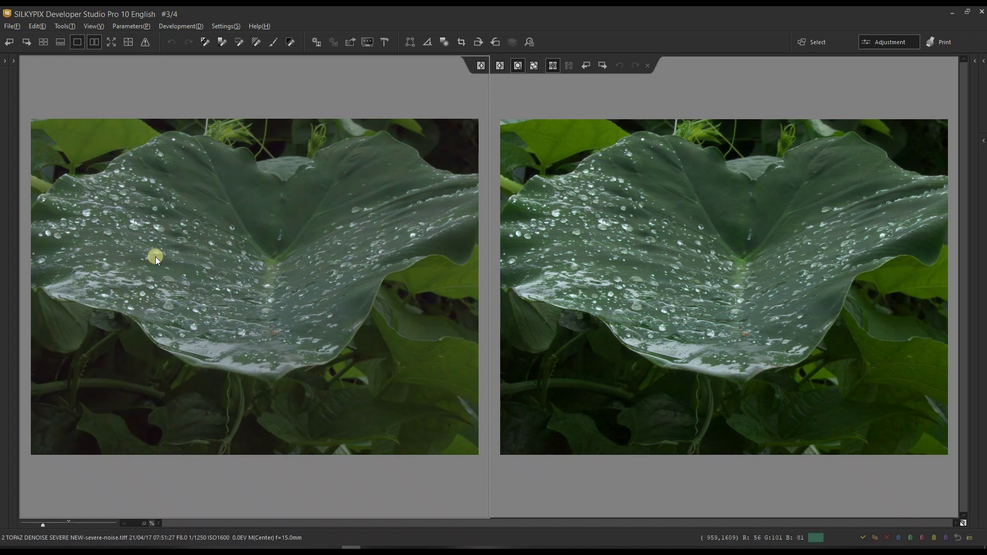
click(244, 279)
drag(47, 522, 61, 527)
drag(212, 385, 221, 202)
drag(359, 348, 188, 510)
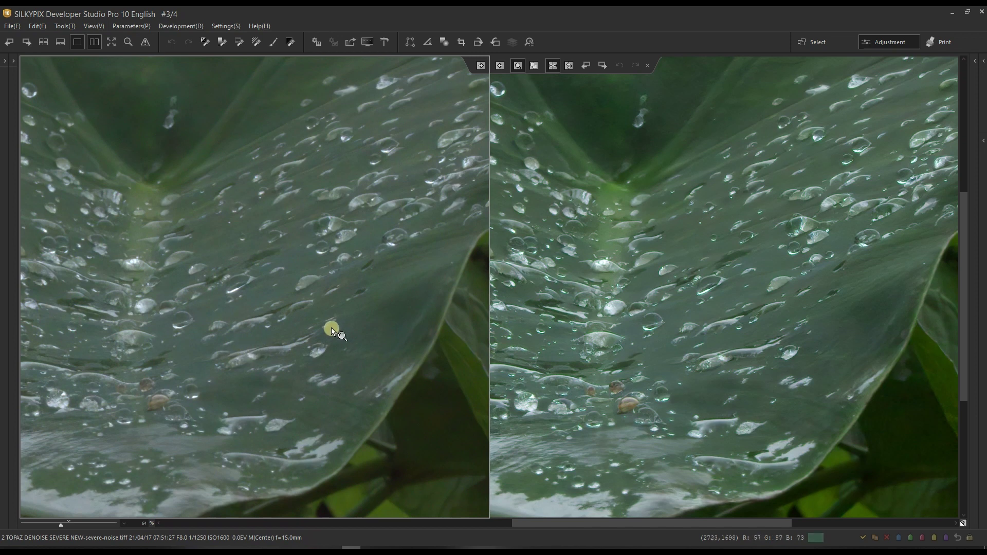
drag(408, 375, 249, 401)
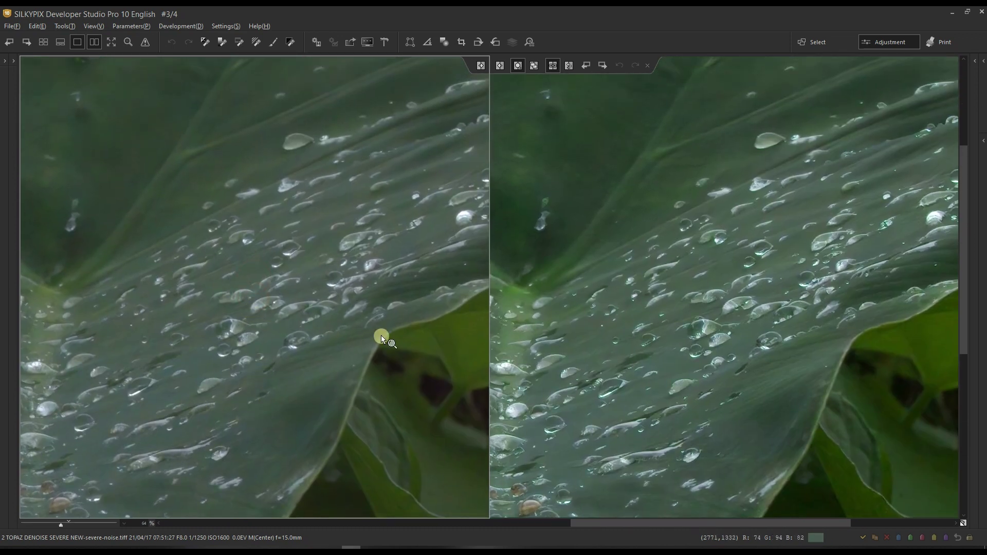
drag(632, 399, 621, 331)
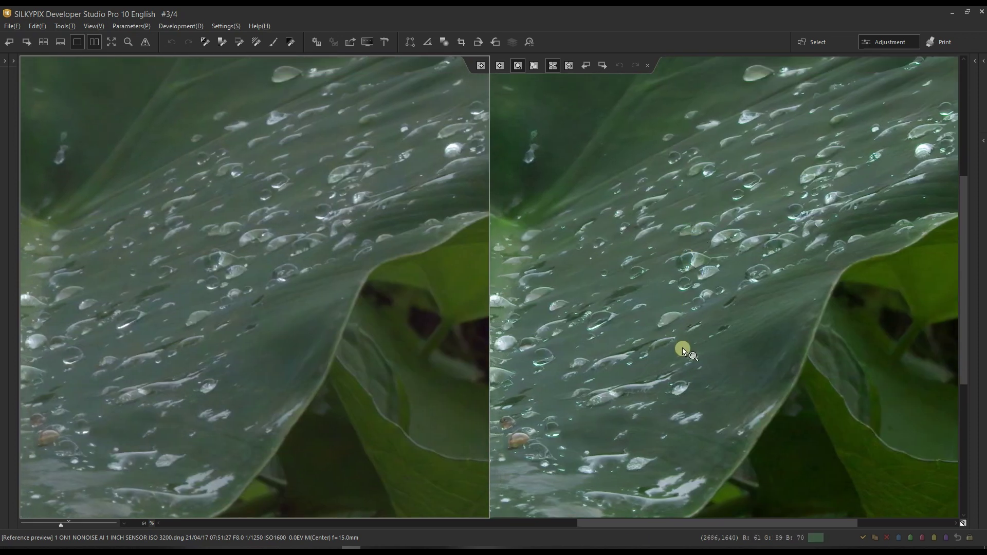
- Compare the lower leaf edge and the dark background foliage in the Topaz and ON1 versions
drag(671, 426, 646, 260)
drag(657, 408, 719, 410)
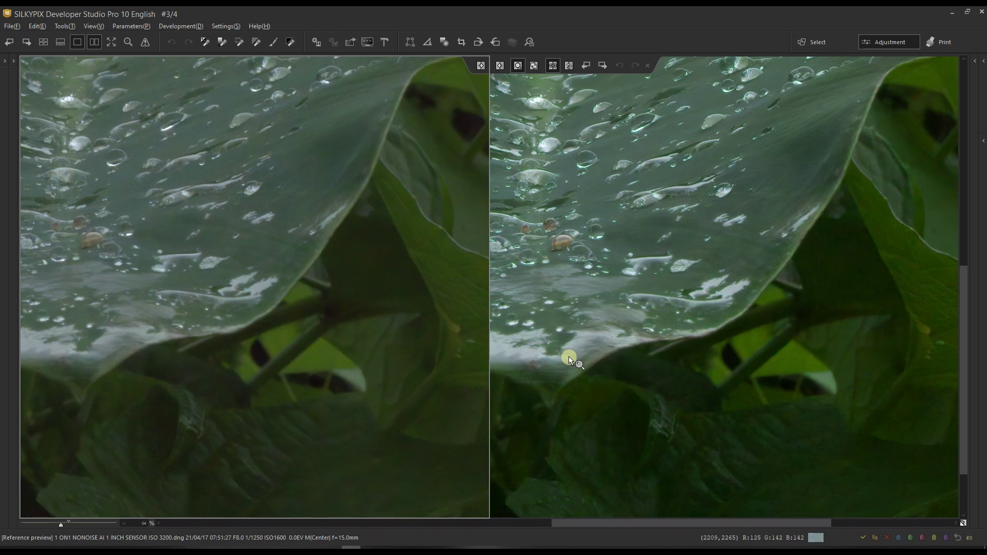
drag(730, 353, 636, 479)
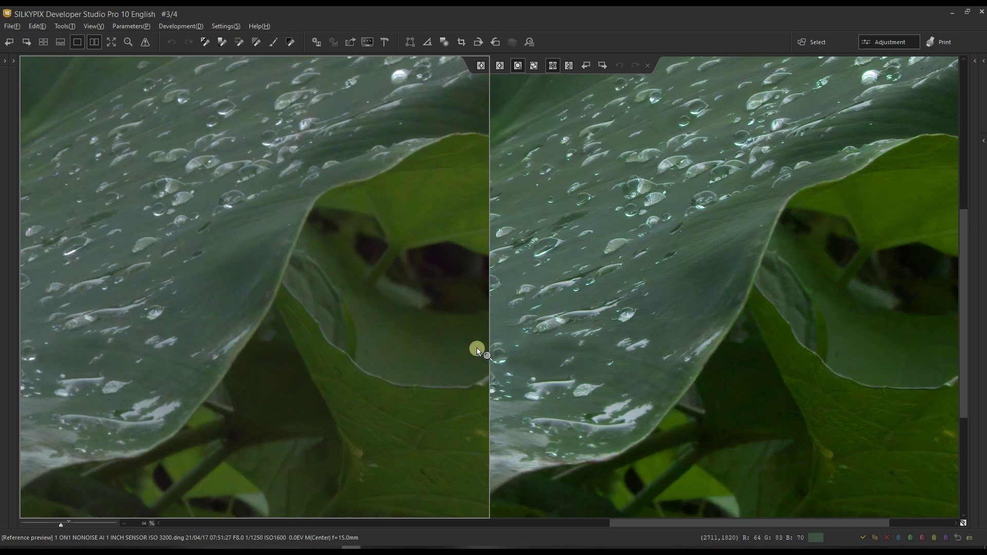
drag(279, 348, 331, 408)
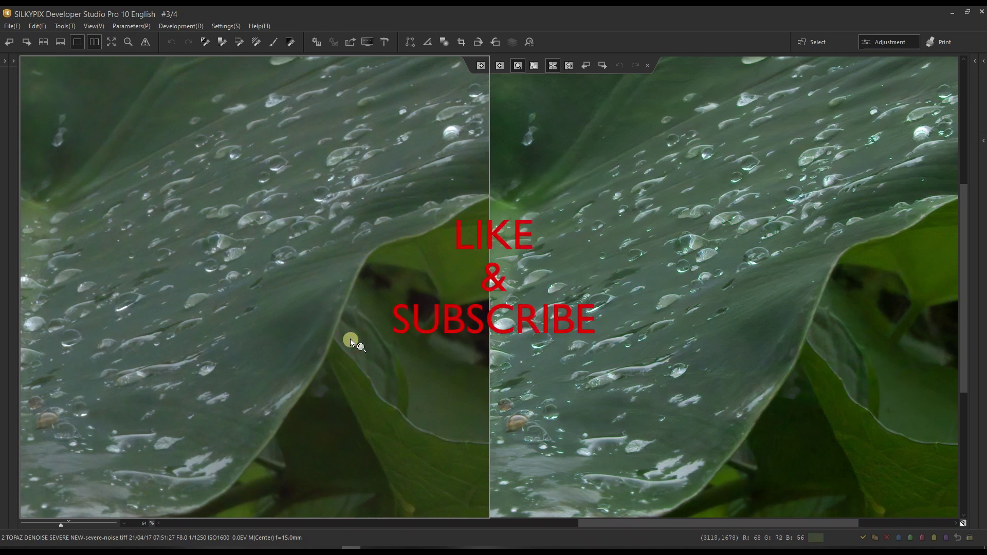
- Compare the noisy original RW2 with the ON1 reference, and return to the Topaz DeNoise version
key(Page_Up)
key(Page_Up)
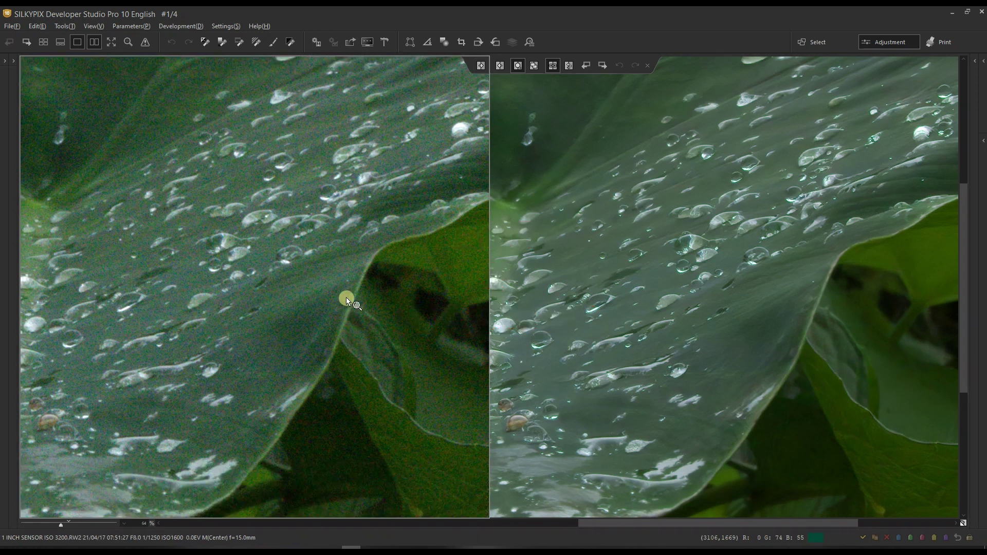
drag(339, 370, 294, 421)
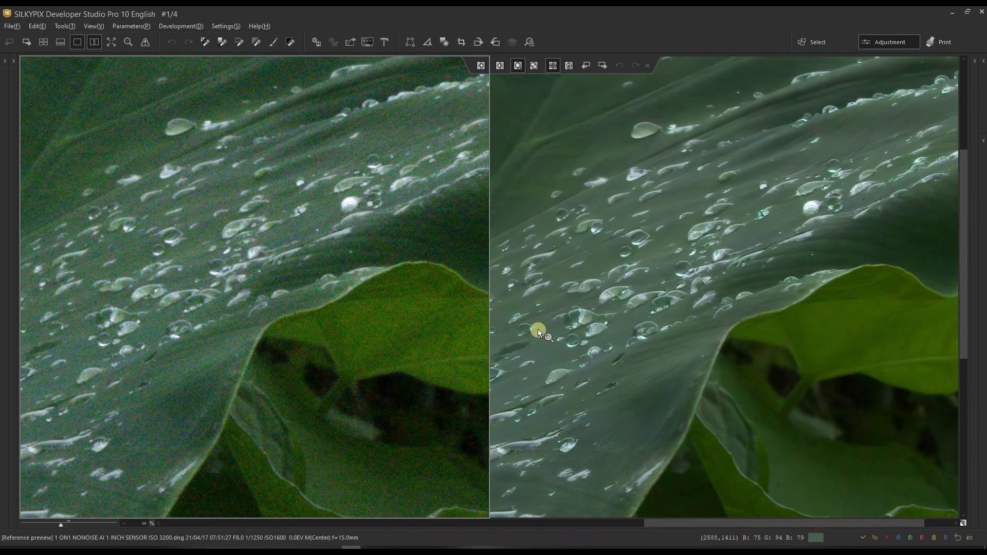
key(ctrl+Right)
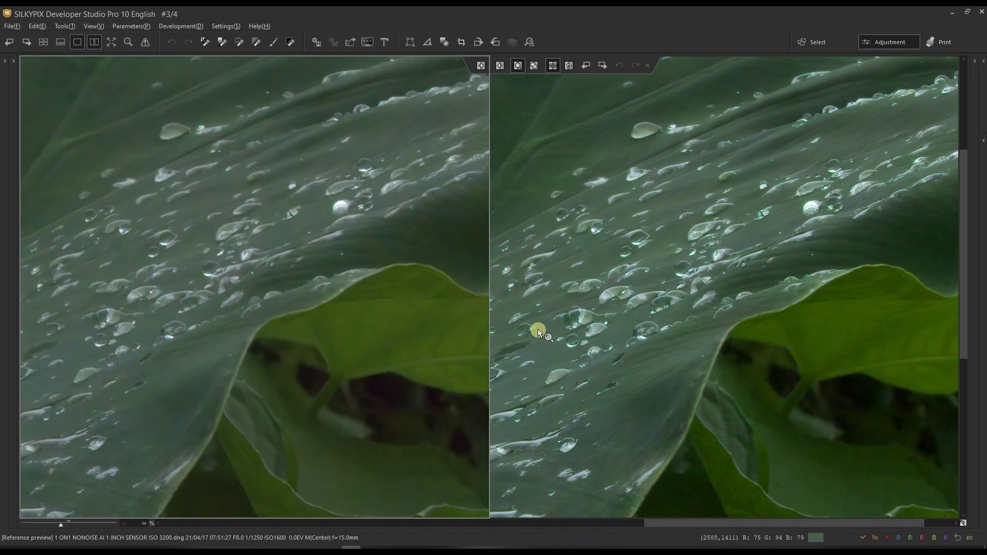
- Compare the leaf's central veins, upper edge and the tendrils behind it in the Topaz and ON1 versions
drag(319, 309, 540, 400)
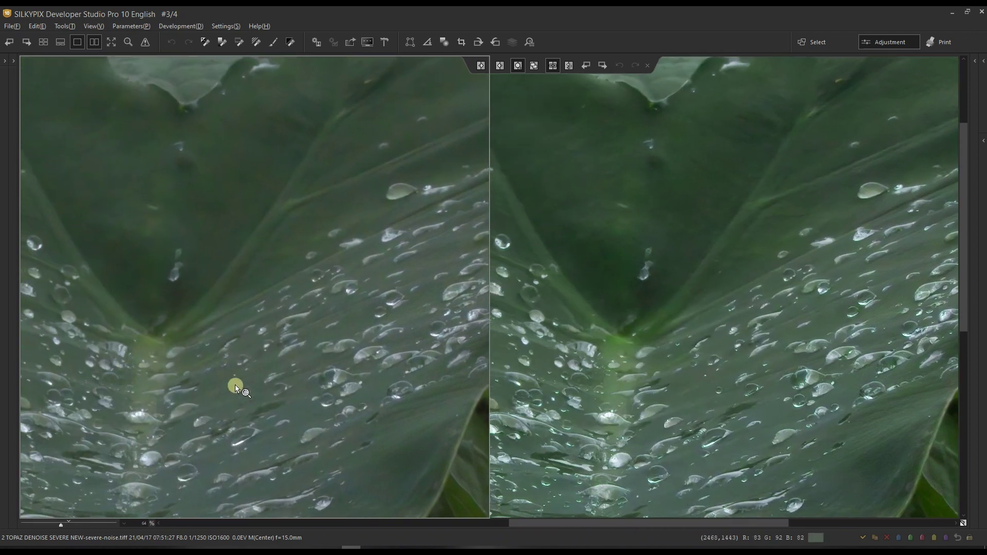
drag(258, 172, 226, 441)
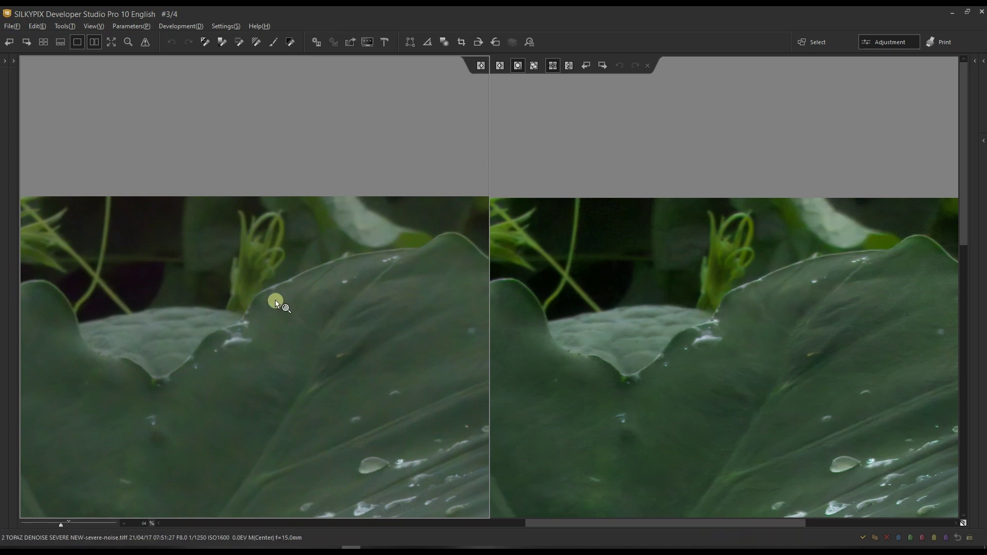
drag(174, 419, 146, 221)
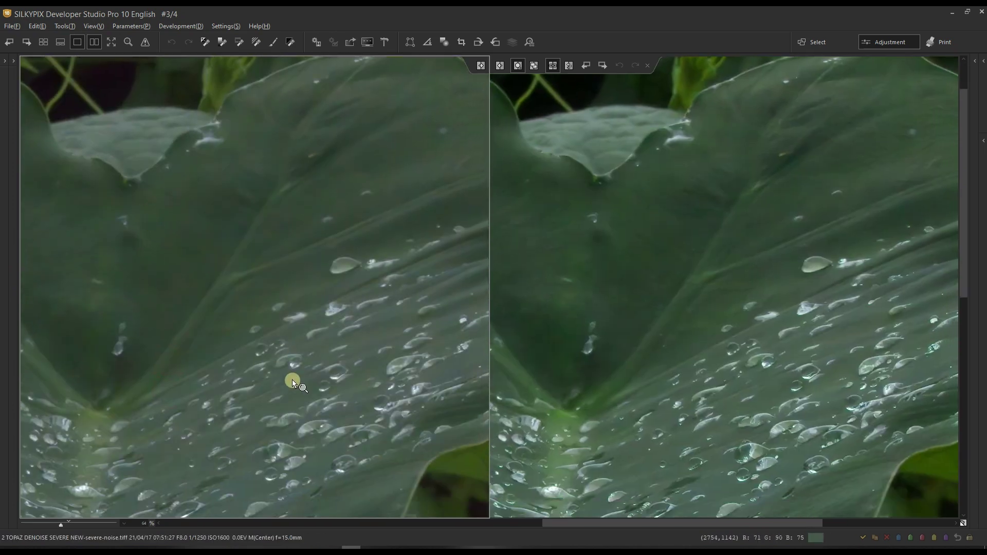
drag(343, 413, 338, 413)
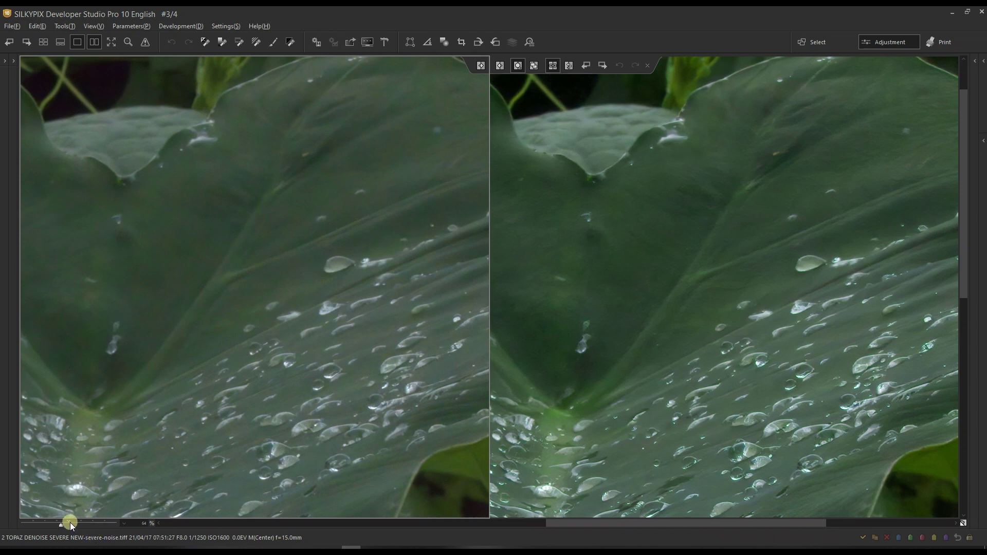
- Magnify both versions to 100%, and compare the leaf's upper edge and the droplets along its right-hand folds
click(70, 522)
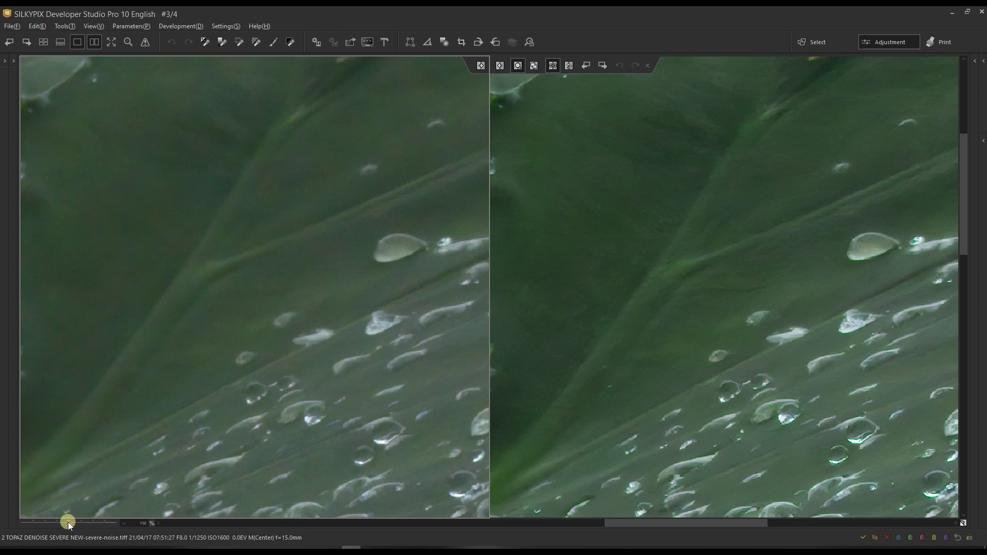
click(67, 522)
drag(183, 264, 188, 413)
drag(297, 309, 161, 410)
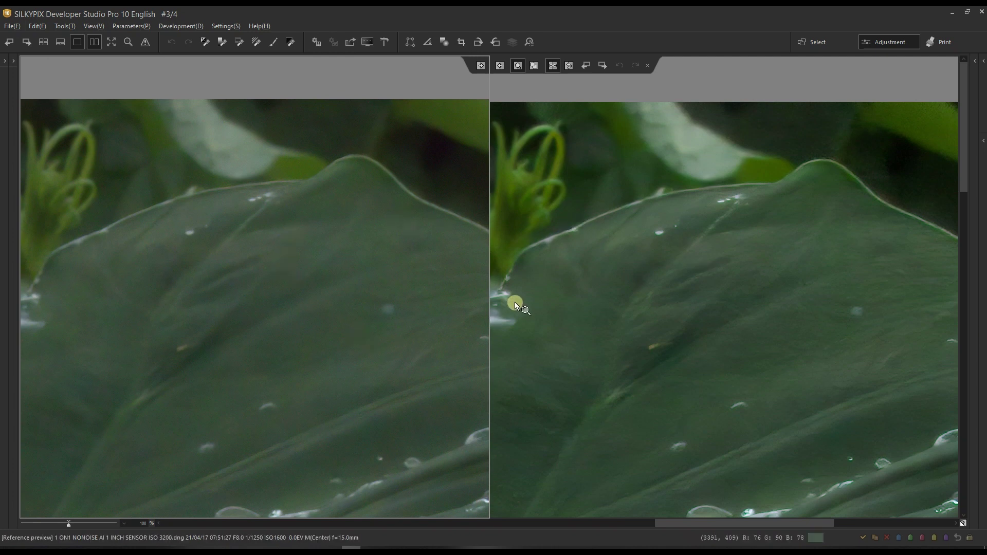
drag(801, 430, 518, 221)
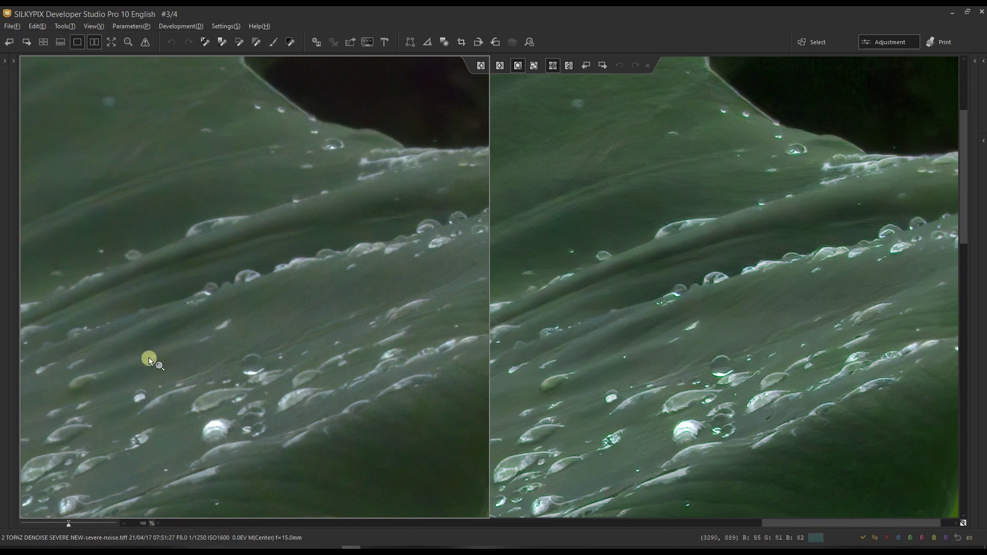
- Compare the bright droplets, the light green leaf and the dark gap beneath it in both versions at 100%
drag(158, 335, 181, 234)
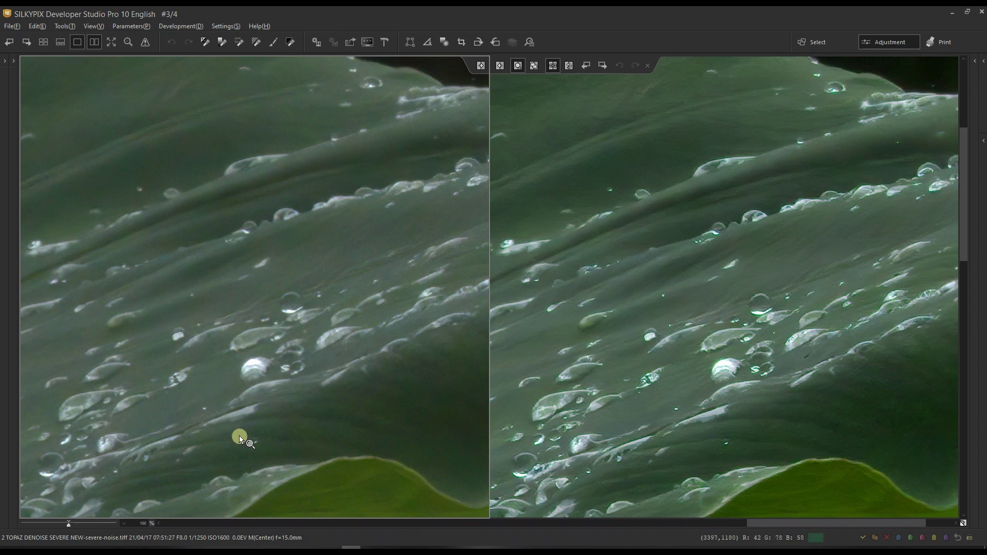
drag(239, 436, 220, 223)
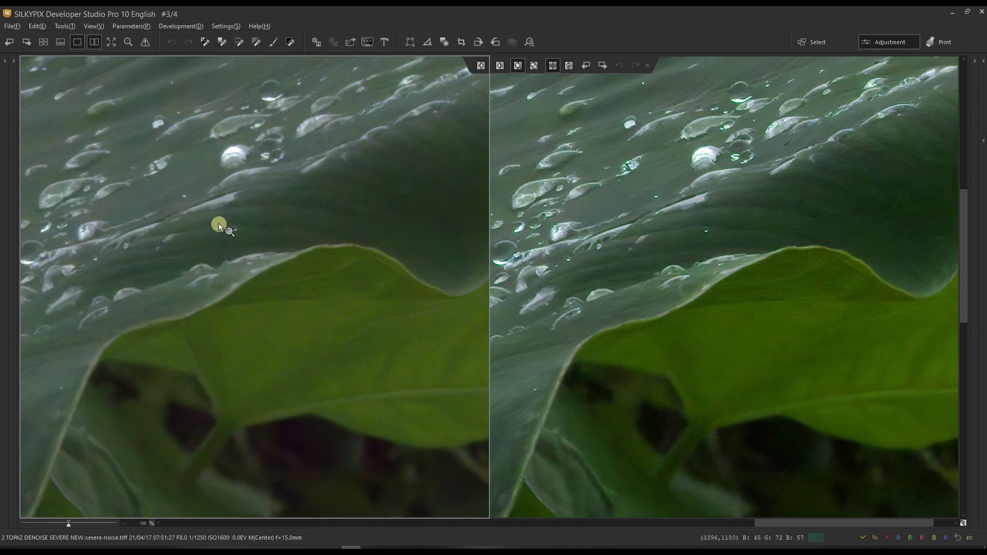
drag(253, 447, 260, 302)
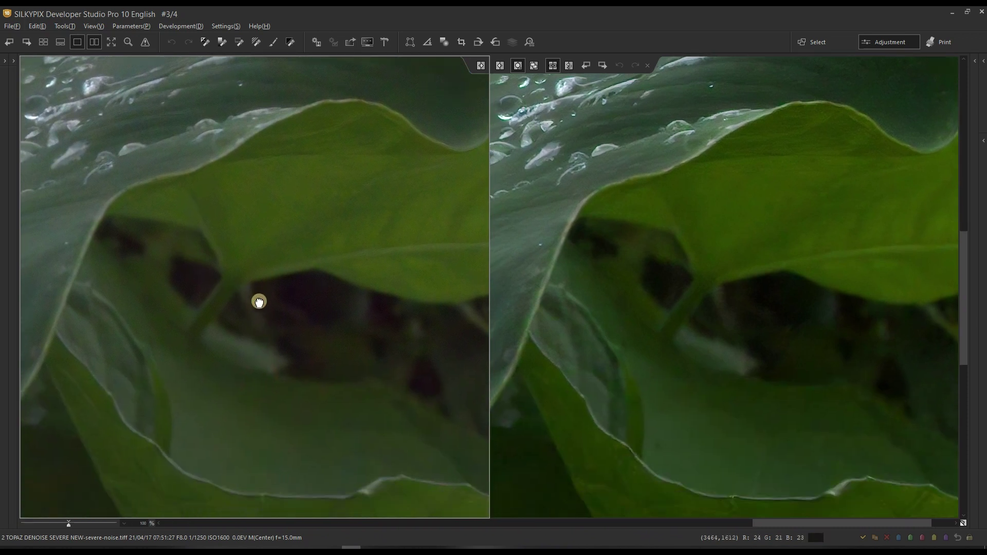
drag(338, 399, 303, 270)
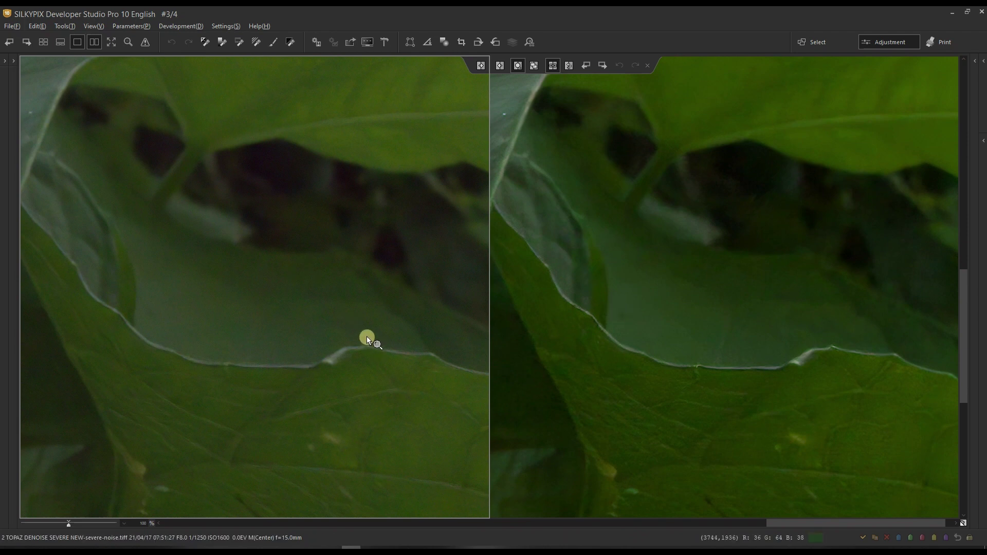
drag(374, 328, 396, 403)
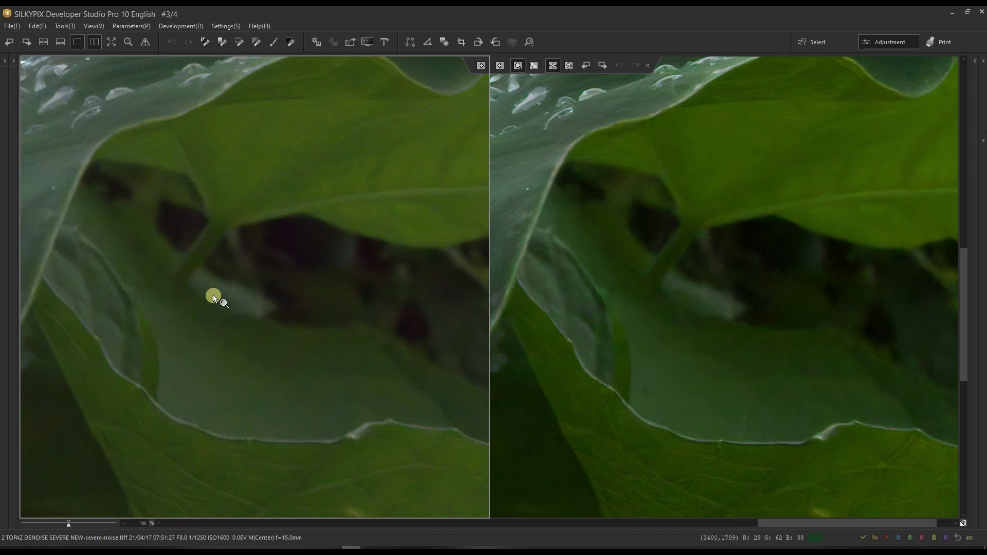
- Compare shadow detail in the dark lower foliage and around the hanging tendrils in both versions at 100%
drag(332, 437, 526, 124)
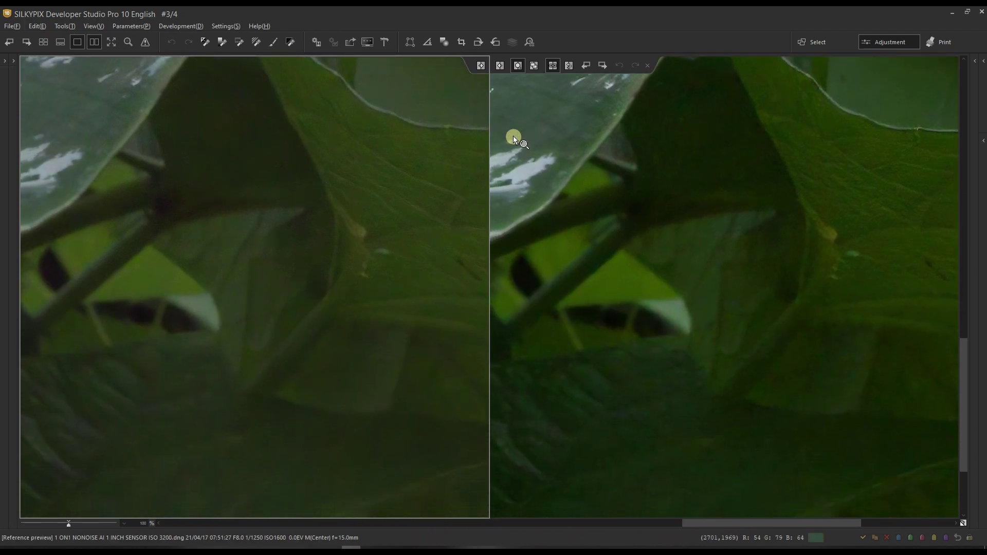
drag(199, 436, 239, 304)
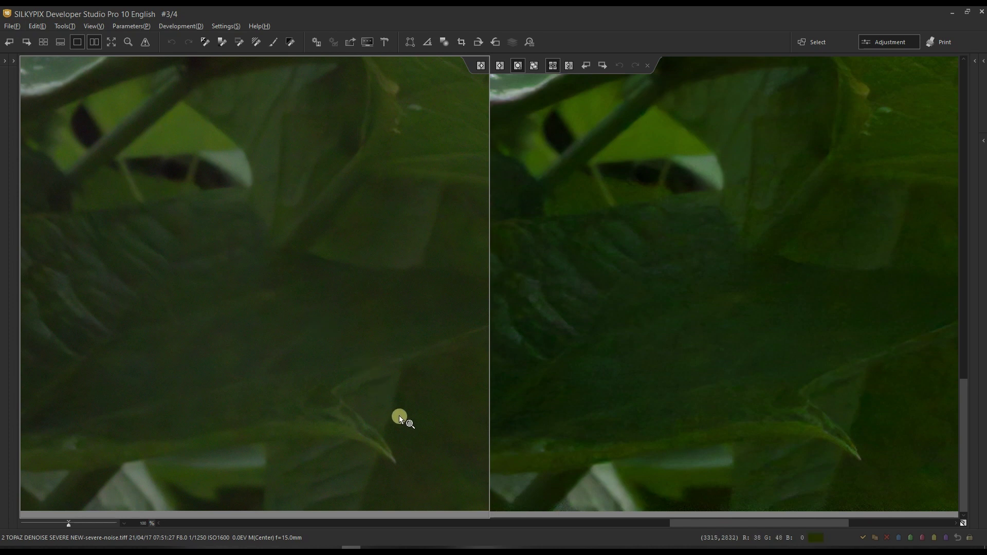
click(810, 350)
drag(809, 350, 686, 397)
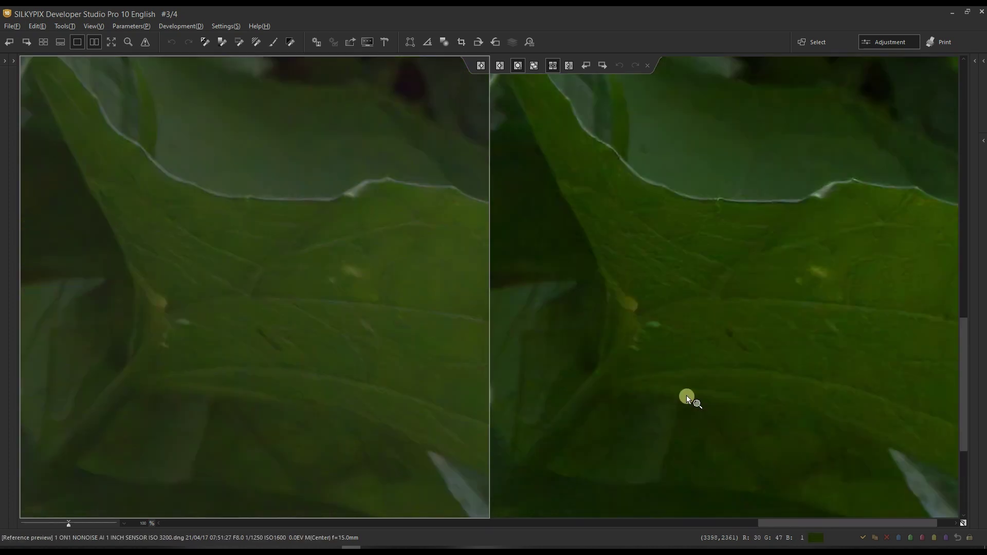
drag(768, 426, 753, 212)
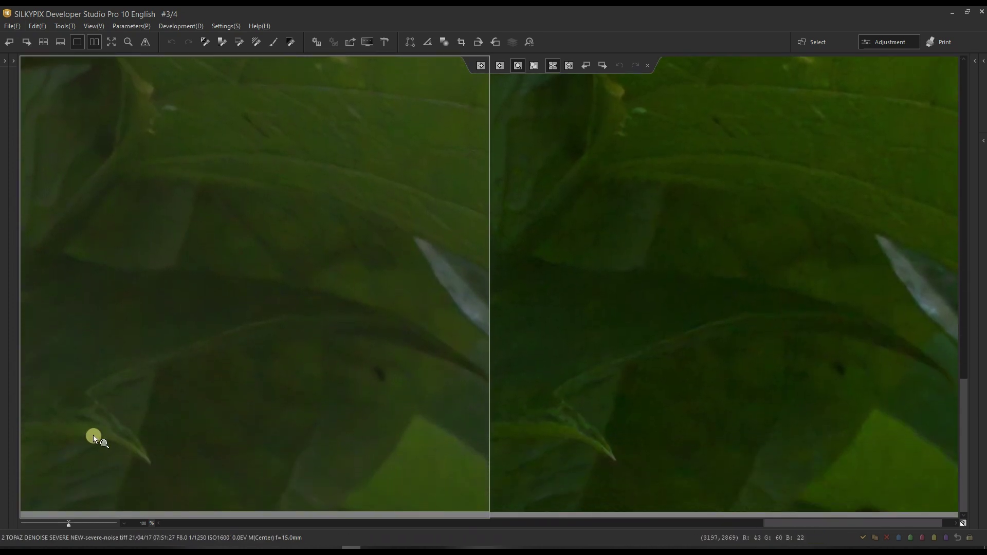
drag(189, 400, 984, 460)
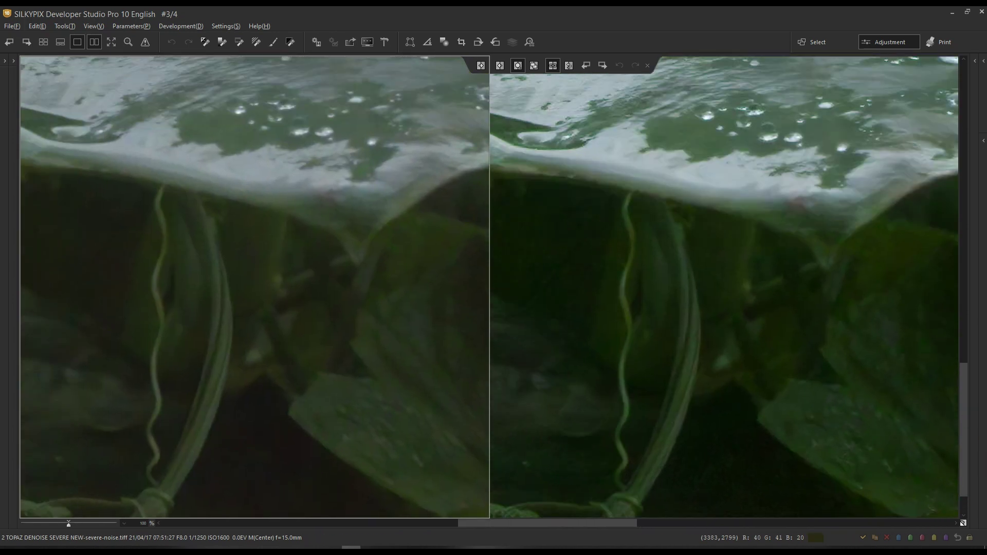
- Reduce the magnification to show the whole leaf, and compare overall colour and shadows in the Topaz and ON1 versions
drag(49, 525, 43, 522)
drag(177, 295, 186, 375)
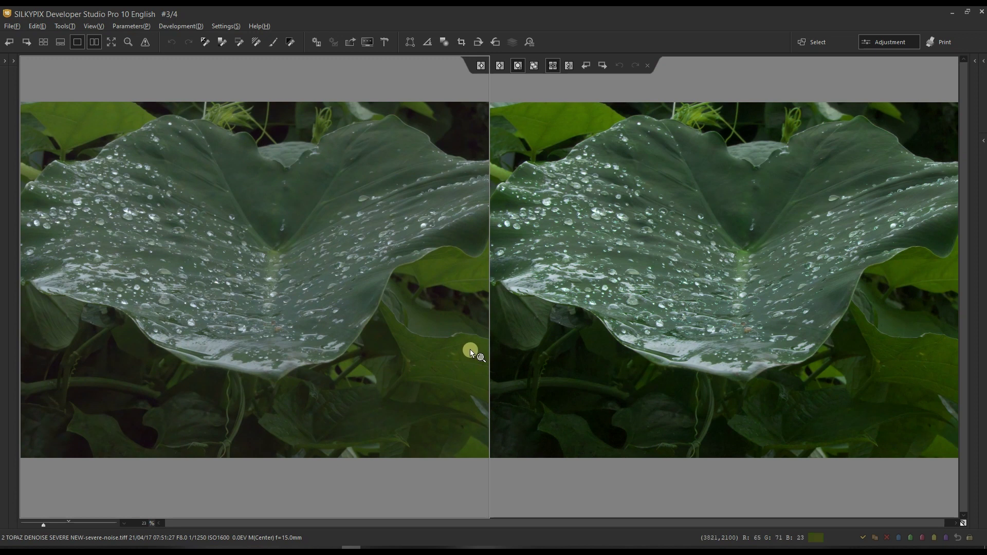
drag(735, 379, 716, 366)
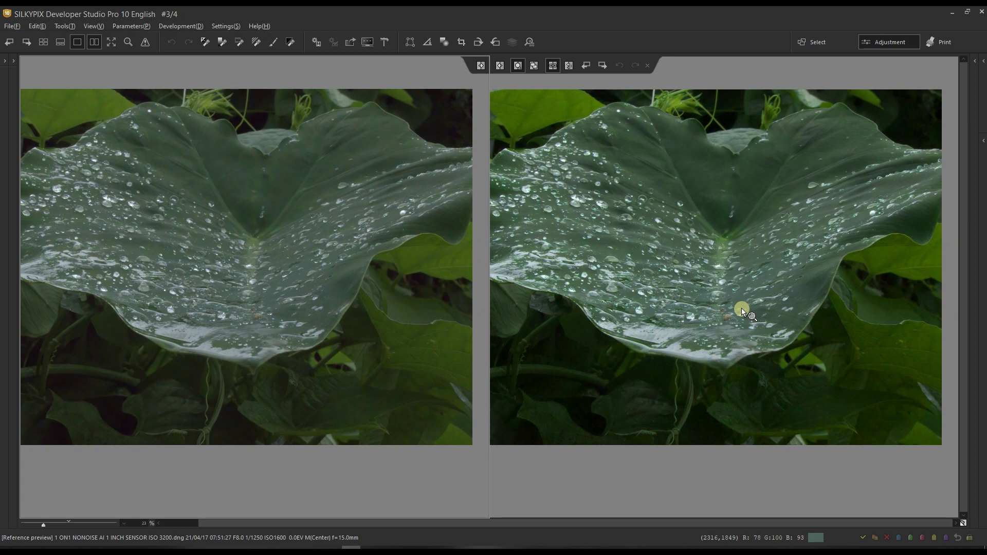
drag(723, 313, 732, 291)
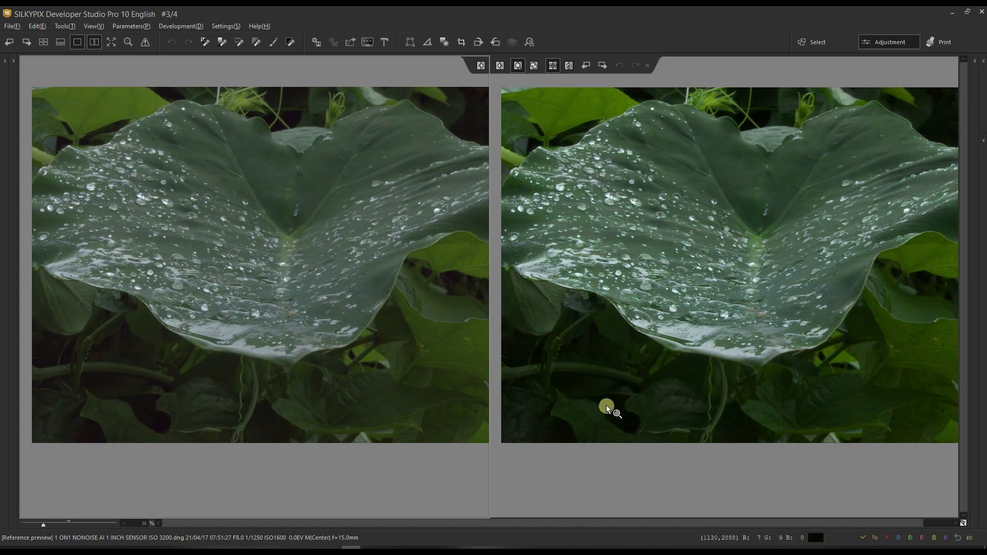
mouse_move(192, 368)
mouse_down()
mouse_move(208, 391)
mouse_move(185, 381)
mouse_up()
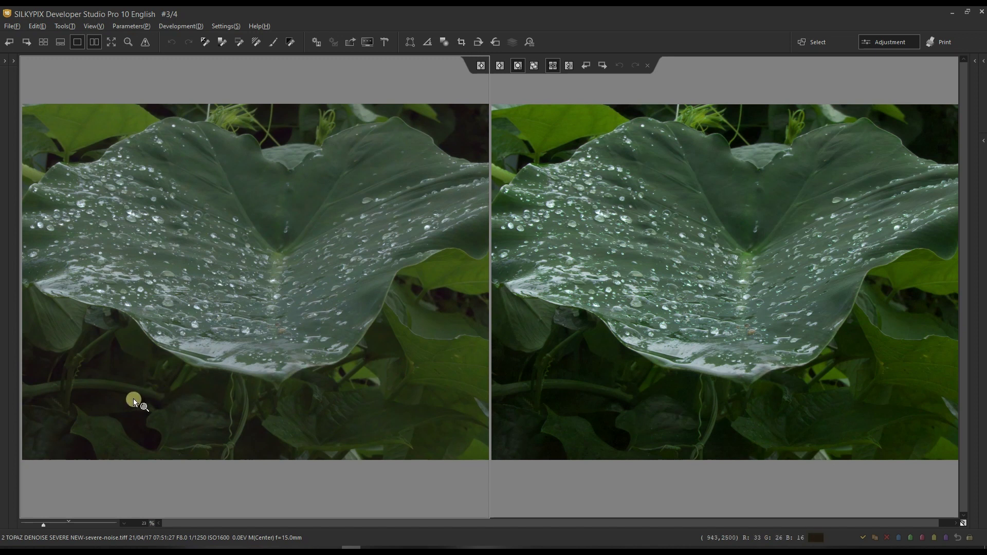
- Switch the active photo between the original RW2, the ON1 DNG and the Topaz TIFF, comparing each with the ON1 reference
key(Home)
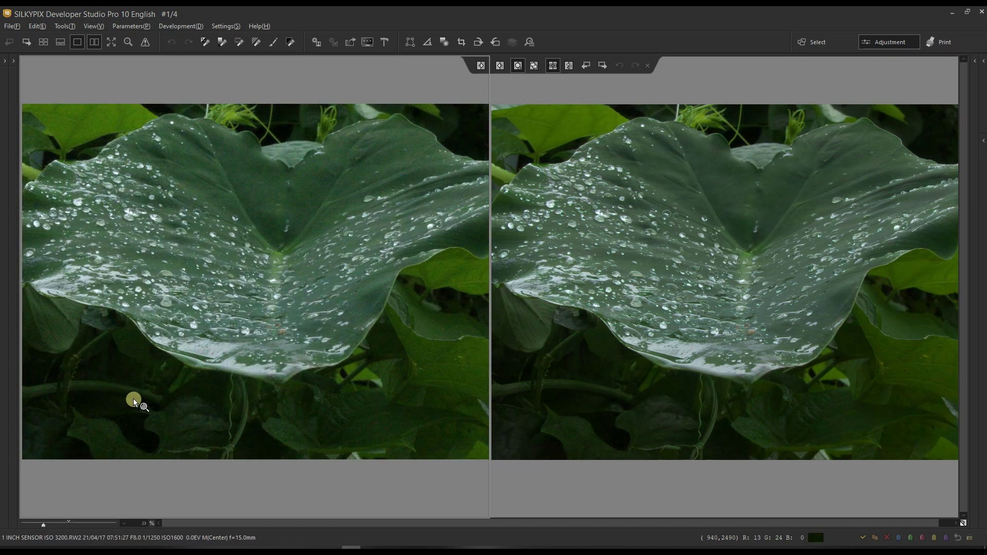
key(Right)
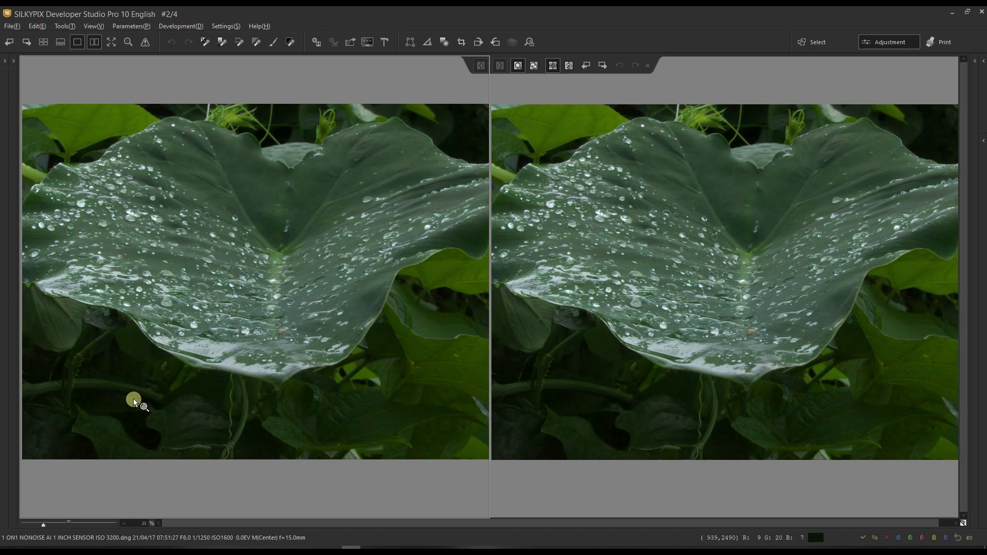
key(Right)
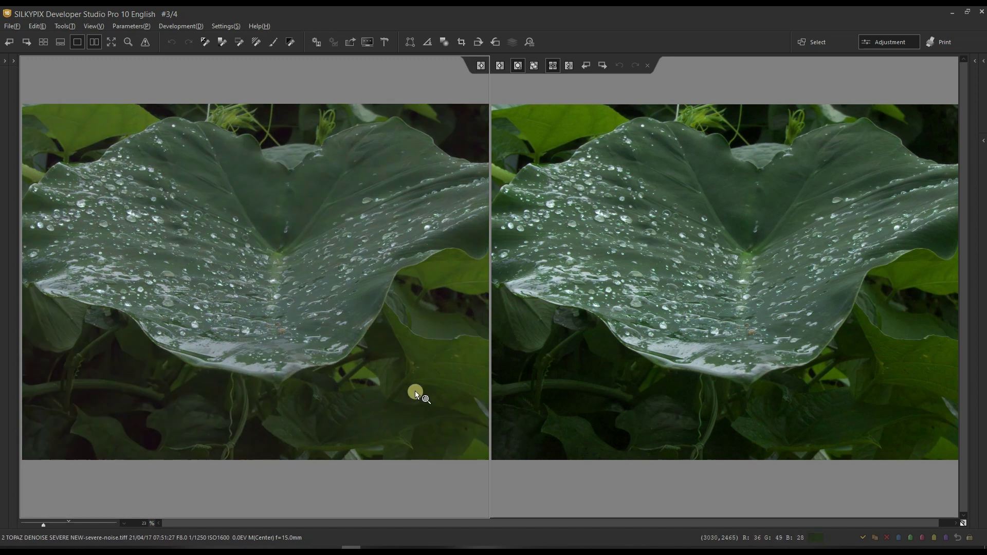
key(Left)
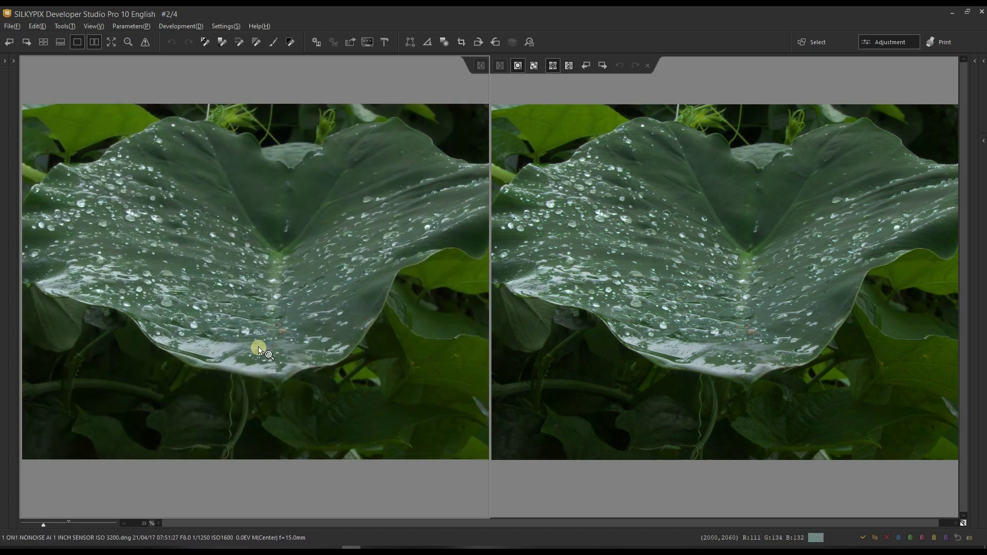
key(Right)
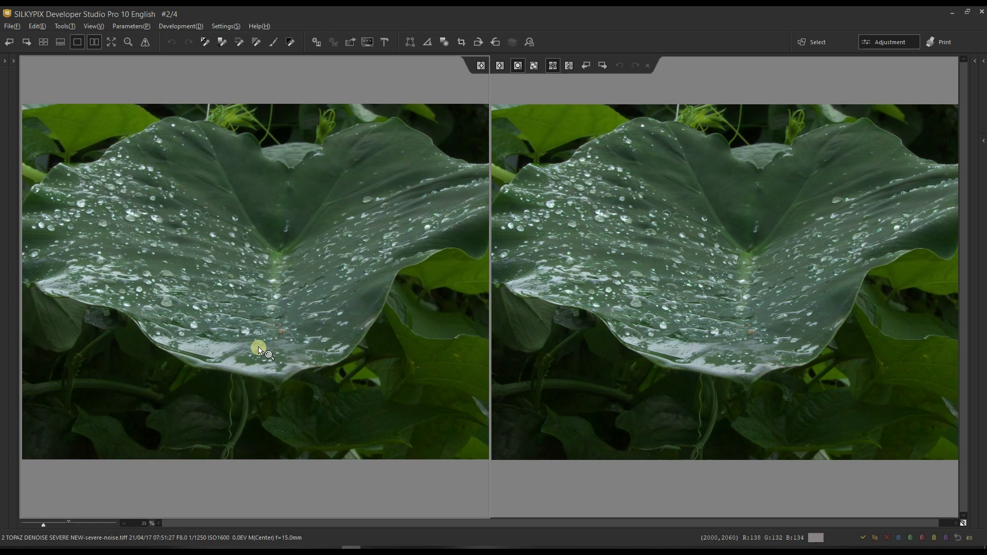
key(Left)
key(Left)
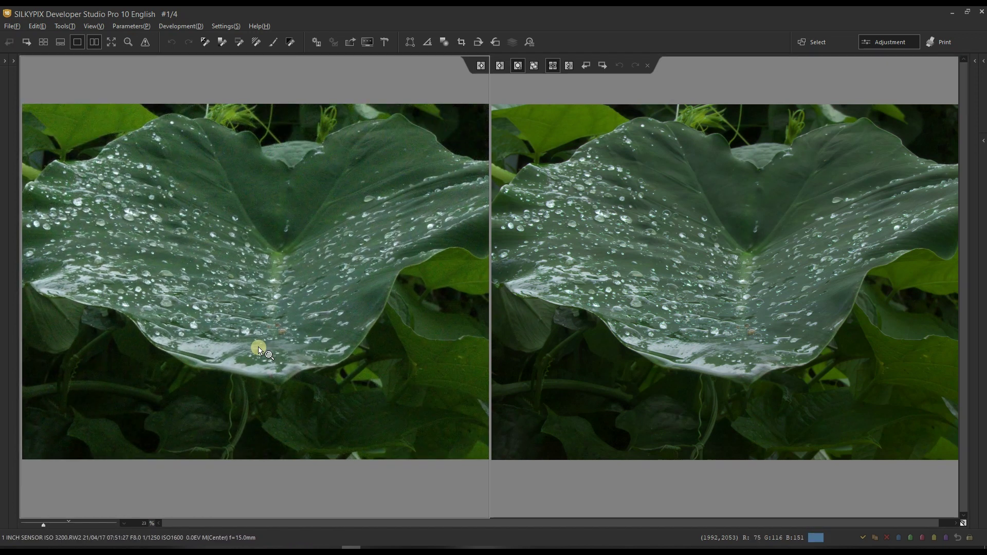
key(Right)
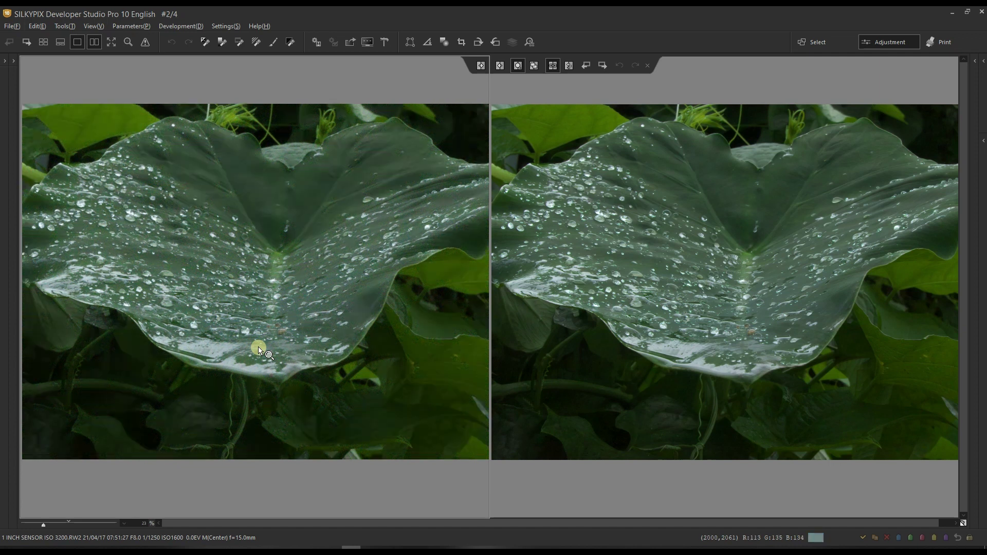
key(Right)
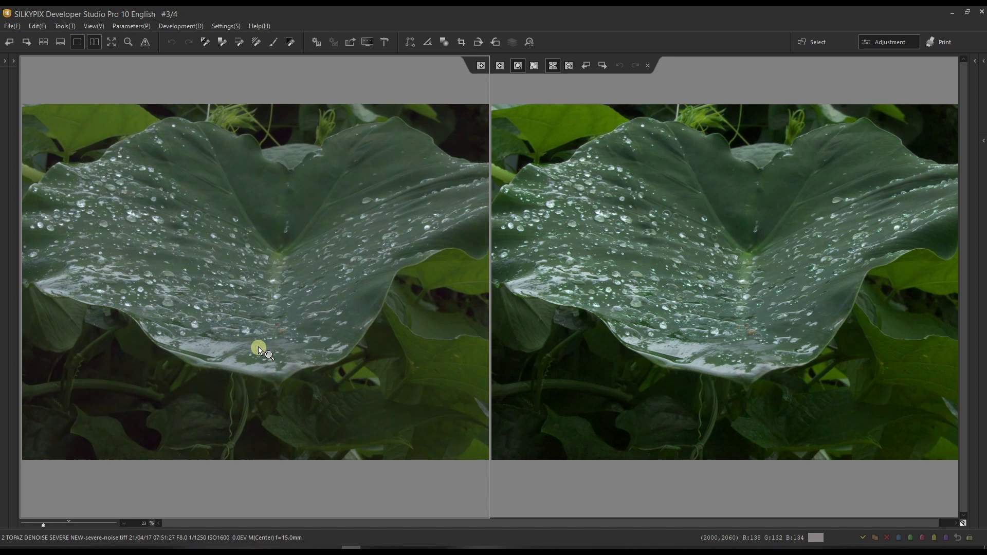
- Show the DxO DeepPRIME version beside the ON1 reference, and compare the whole leaf in both
key(Right)
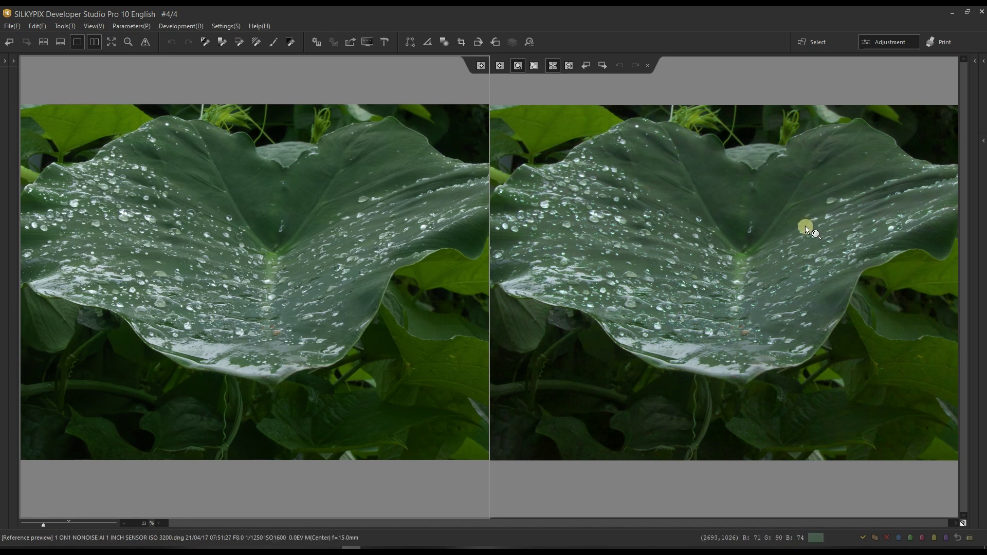
mouse_move(764, 271)
mouse_down()
mouse_move(747, 288)
mouse_move(782, 264)
mouse_up()
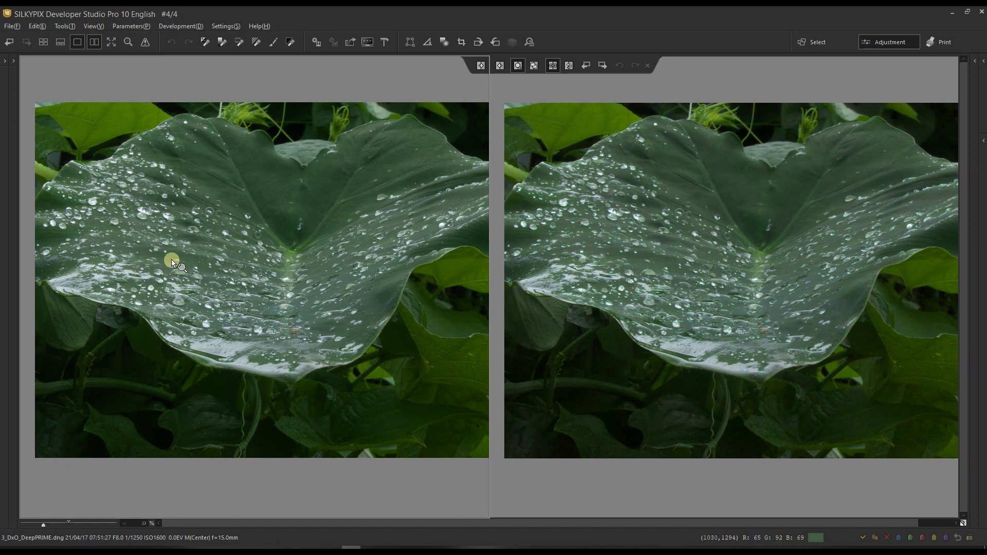
mouse_move(190, 245)
mouse_down()
mouse_move(201, 324)
mouse_move(183, 252)
mouse_up()
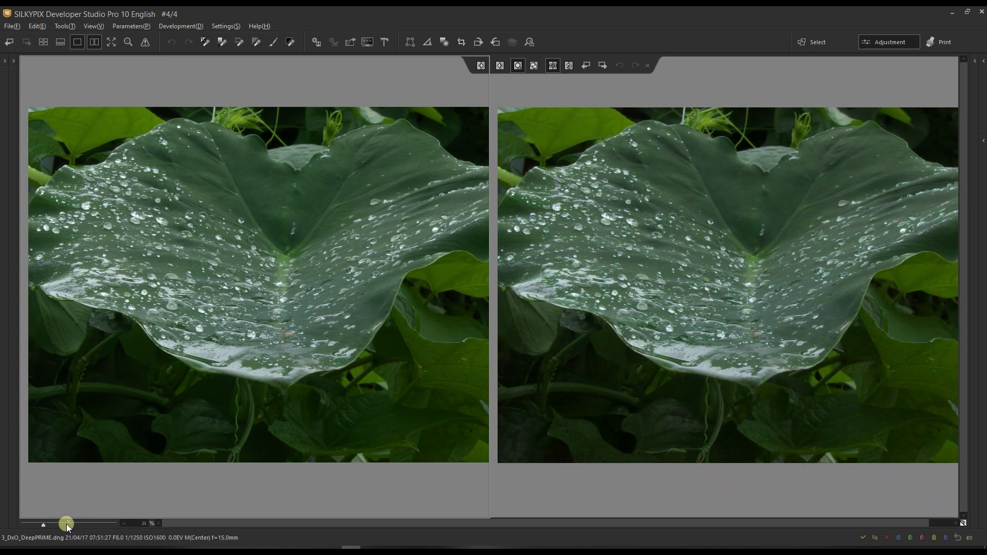
- Magnify the DxO and ON1 versions to 100%, and compare the water droplets and smooth green areas on the leaf's left half
click(52, 525)
drag(56, 523, 68, 524)
drag(250, 380, 372, 277)
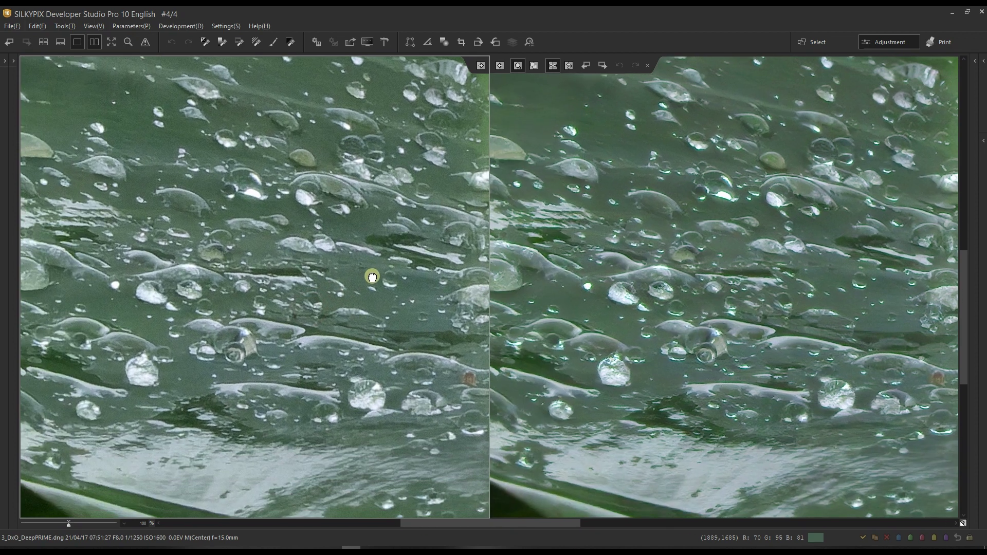
drag(220, 295, 319, 227)
drag(216, 332, 251, 478)
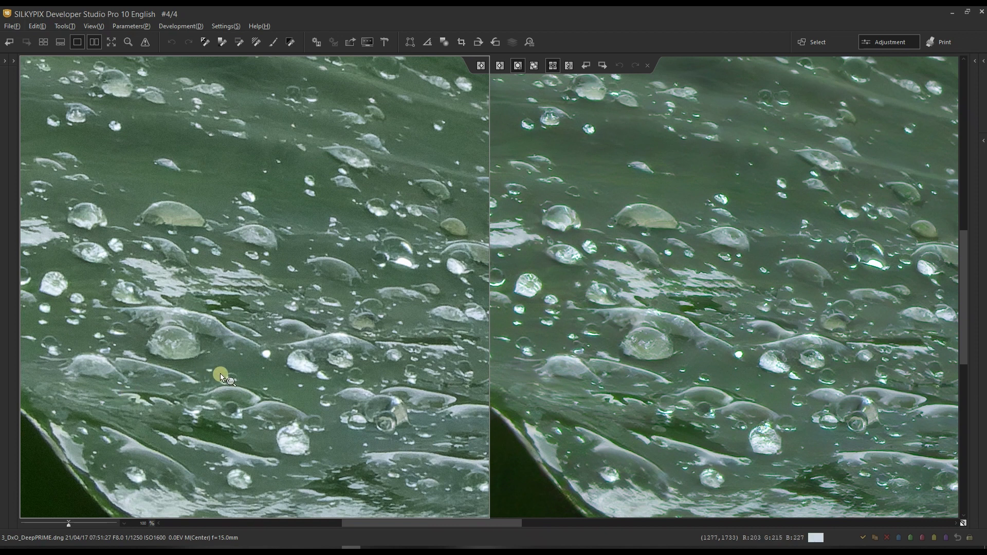
drag(231, 379, 257, 499)
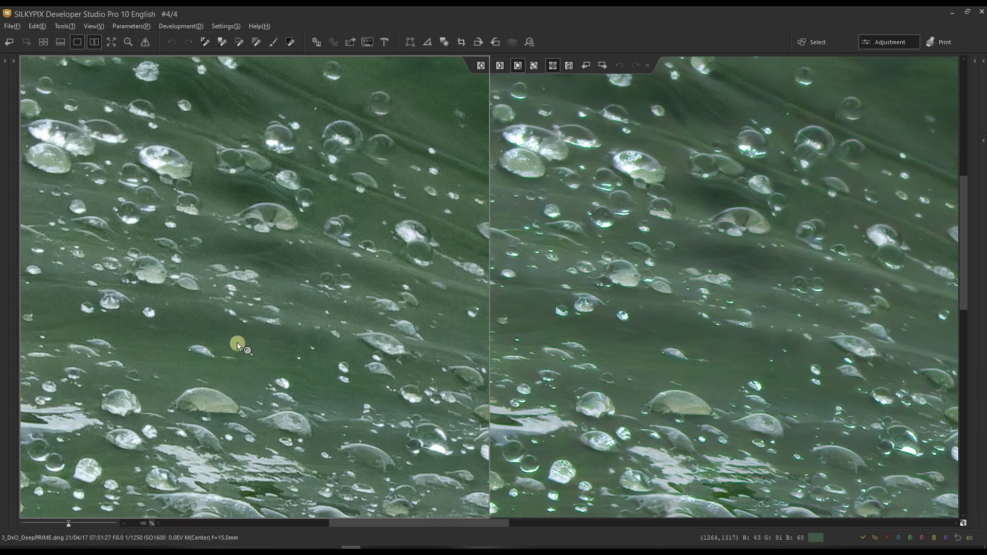
drag(237, 343, 228, 388)
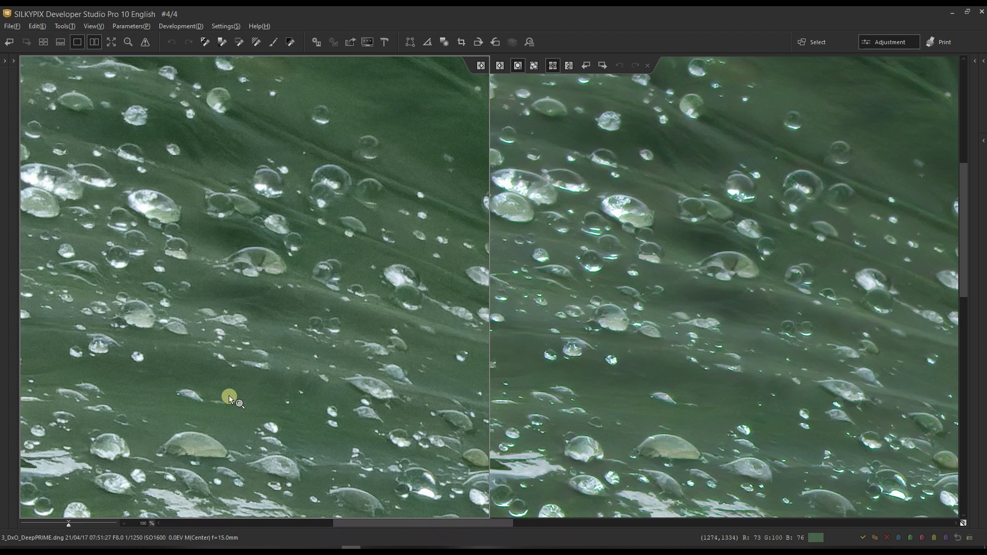
- Compare the leaf's lower-left edge, its bright reflections and the dark foliage beneath it in the DxO and ON1 versions
drag(304, 458, 322, 286)
drag(299, 403, 326, 247)
drag(181, 299, 407, 411)
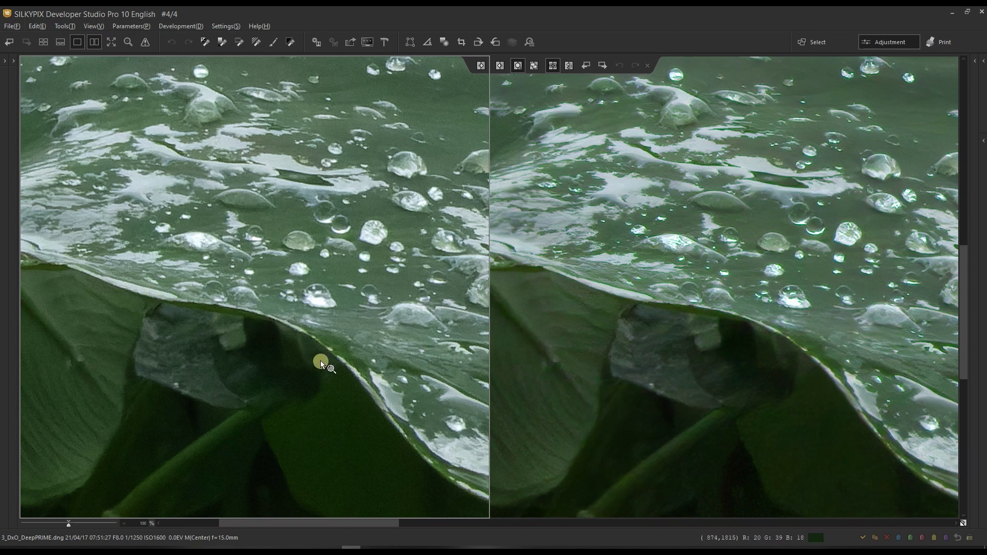
drag(781, 321, 717, 401)
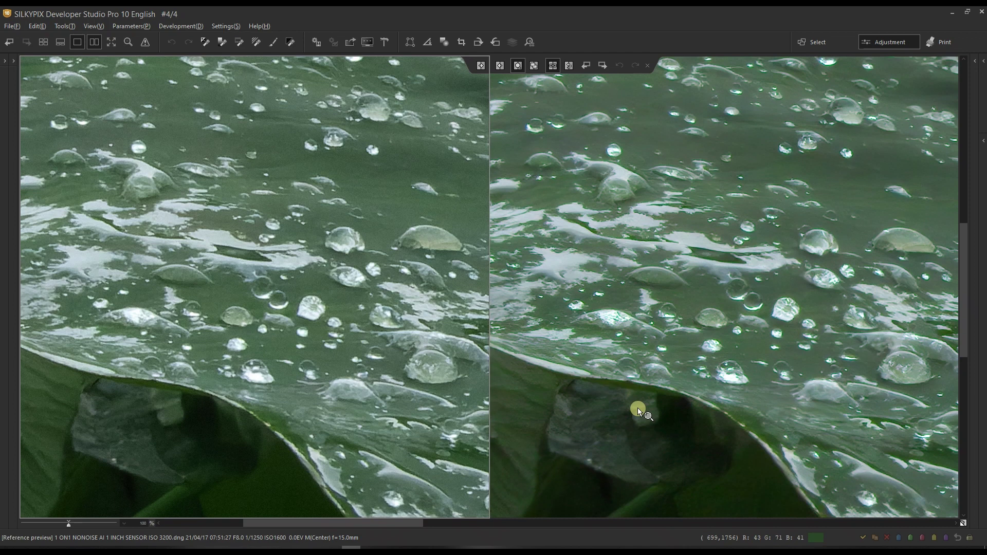
- Locate the leaf's upper notch and compare its edge and the tendrils behind it at 100% in the DxO and ON1 versions
drag(69, 523, 55, 523)
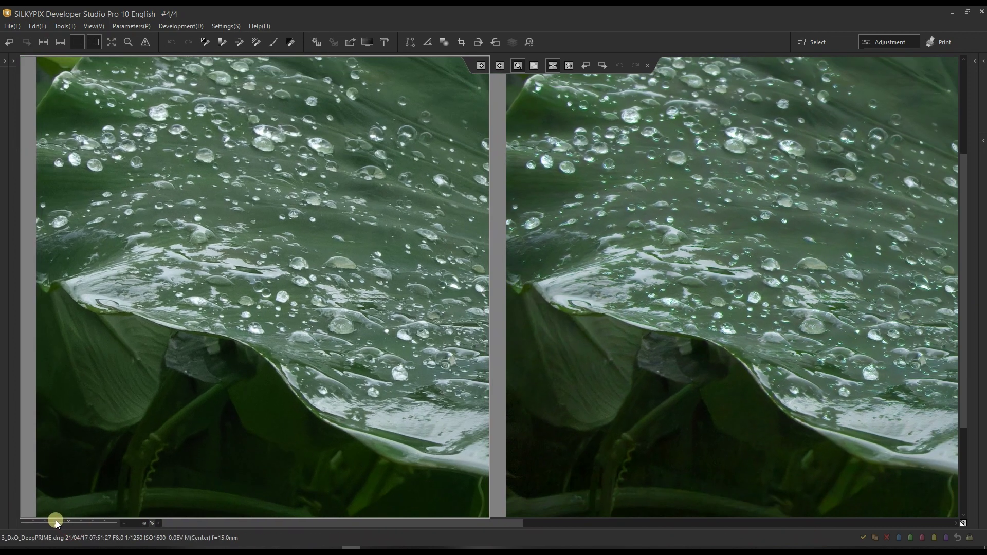
drag(399, 289, 204, 520)
drag(323, 341, 260, 415)
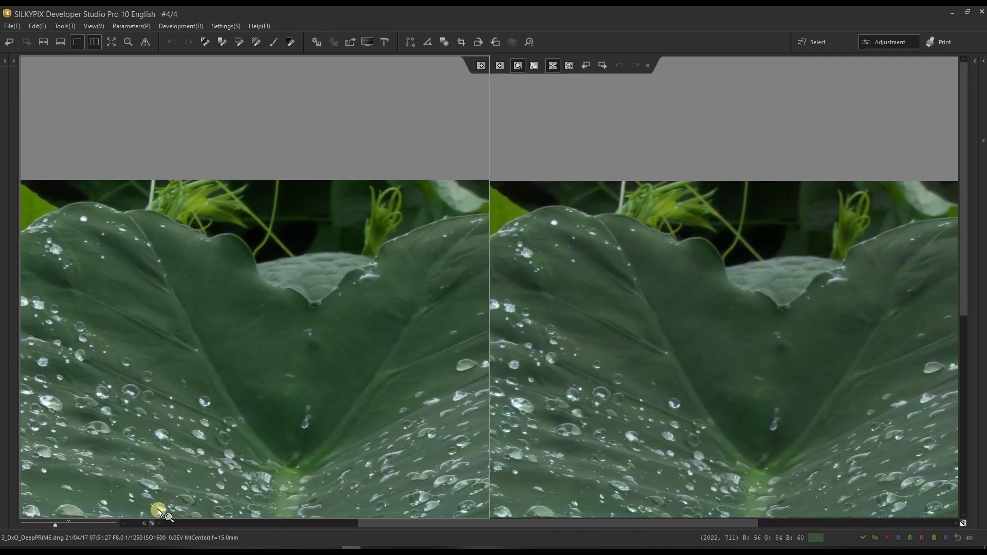
click(67, 523)
drag(260, 303, 253, 401)
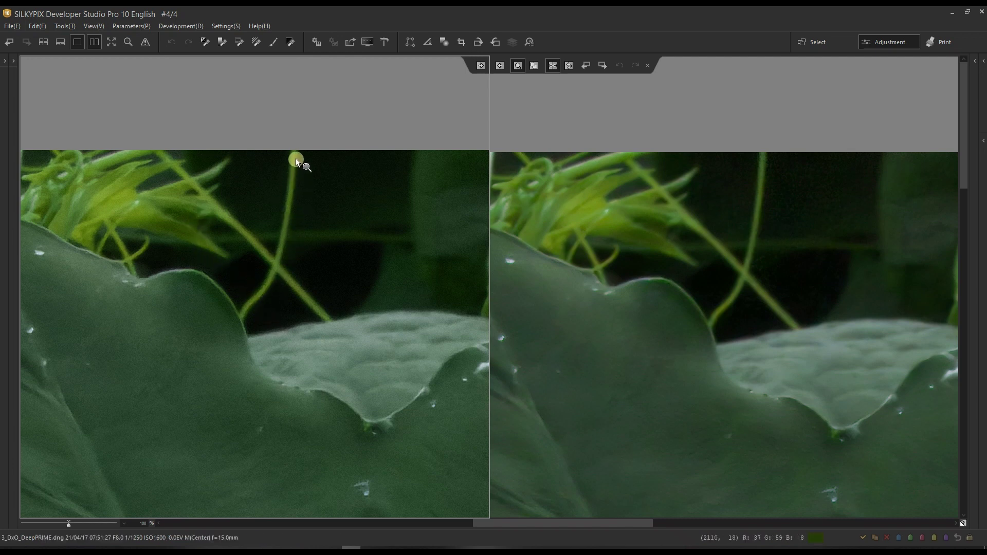
drag(296, 155, 296, 160)
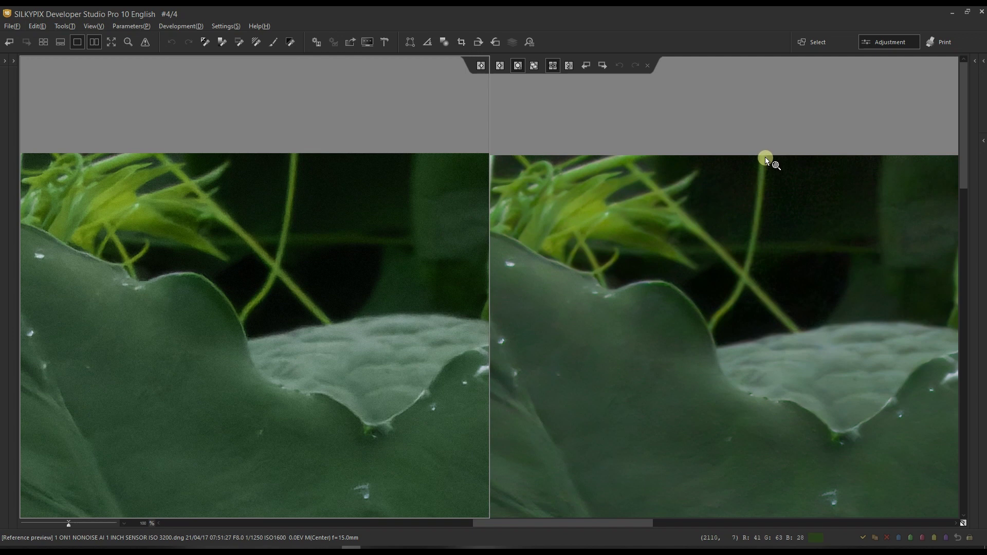
drag(747, 273, 743, 259)
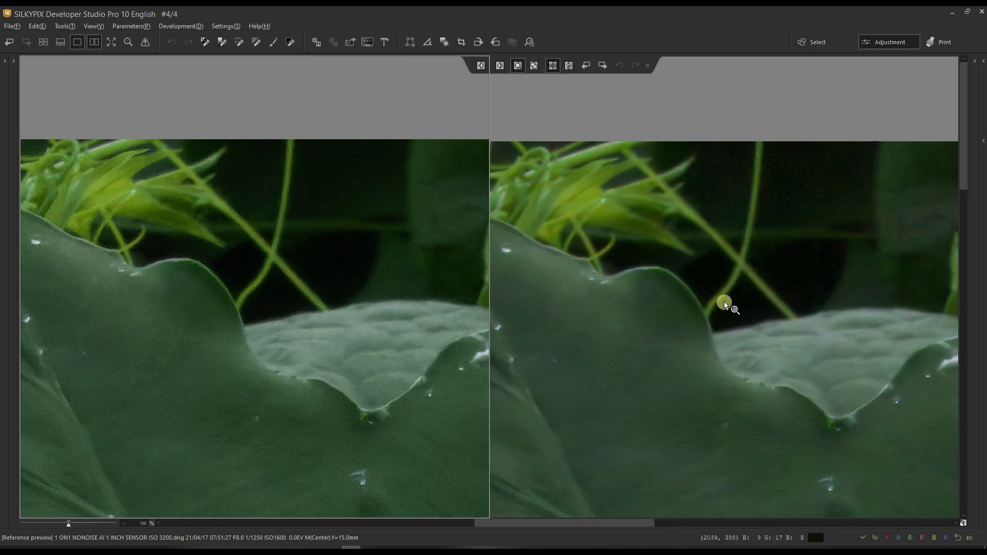
- Compare the veins, upper edge and droplets on the leaf's right lobe in the DxO and ON1 versions
drag(686, 433, 686, 235)
drag(925, 197, 741, 382)
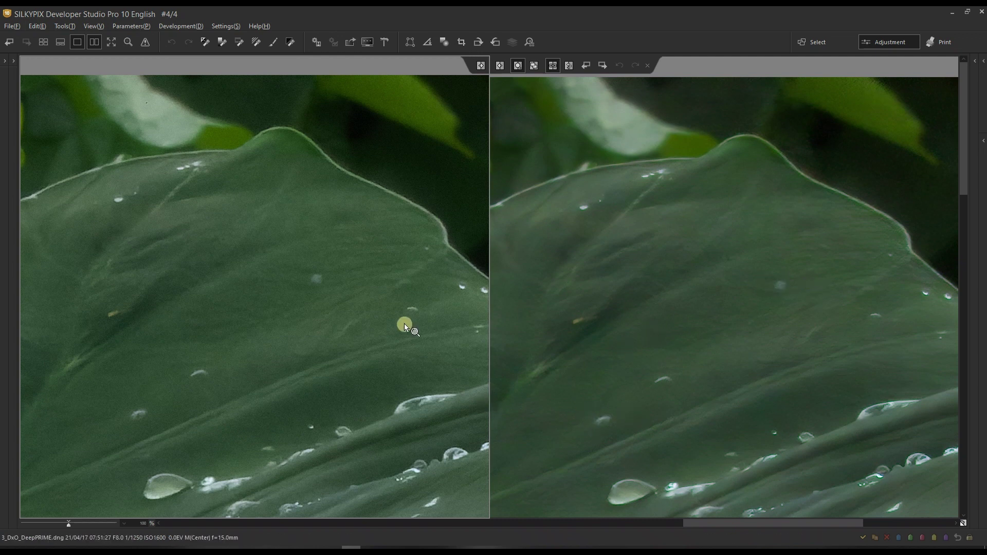
mouse_move(186, 317)
mouse_down()
mouse_move(201, 293)
mouse_move(194, 307)
mouse_up()
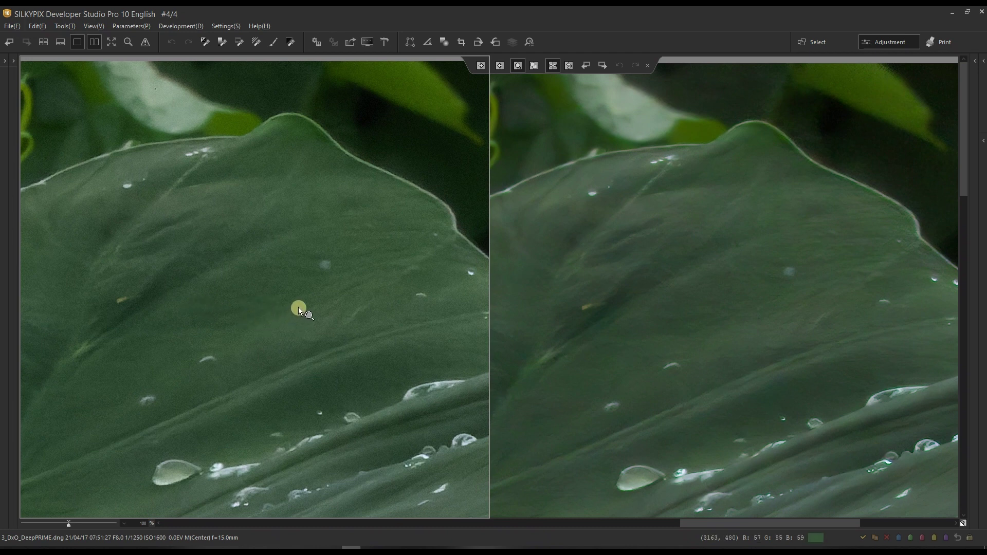
drag(253, 384, 341, 184)
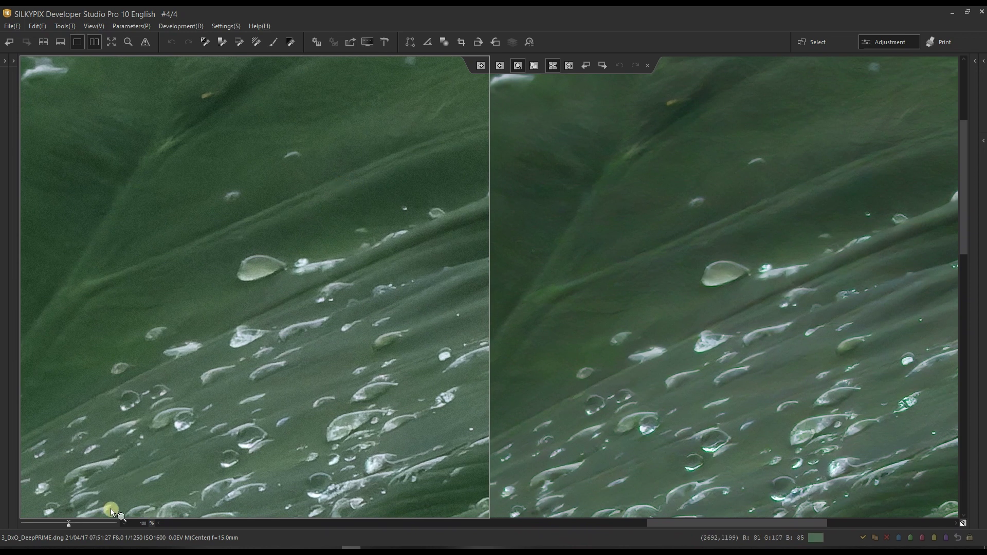
- Find the small brown spots near the leaf's lower centre, and compare them and the surrounding droplets magnified in both versions
click(57, 526)
drag(57, 525, 47, 524)
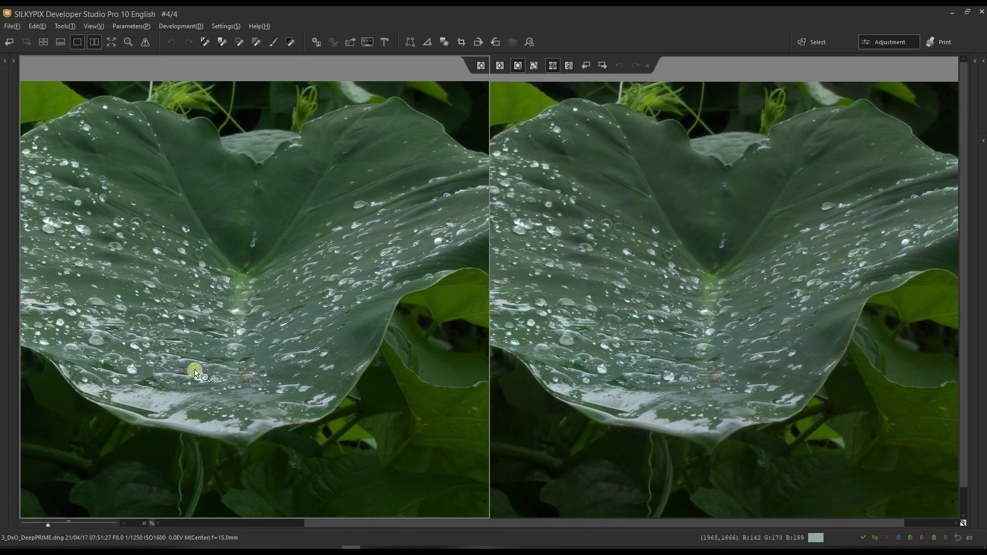
click(72, 524)
drag(247, 473, 308, 98)
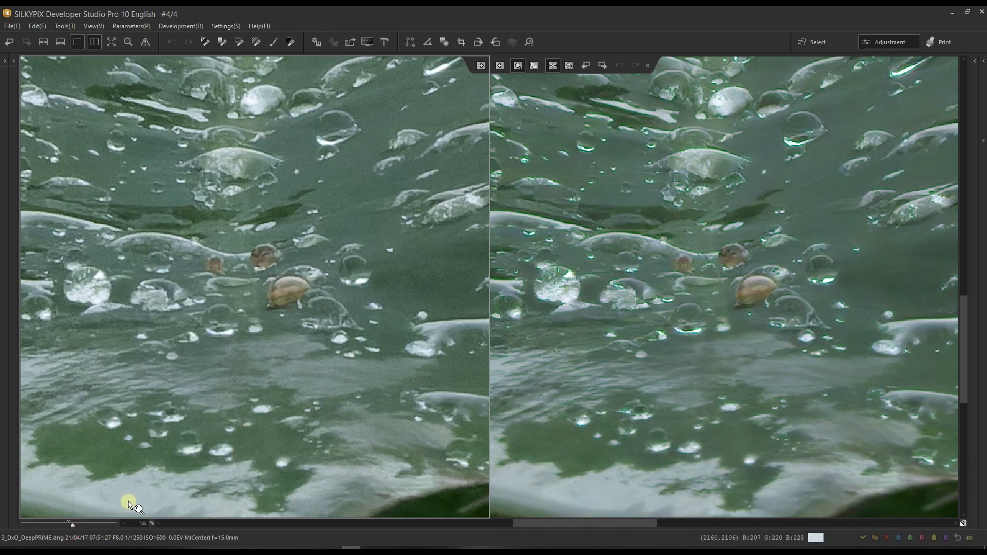
- Reduce the magnification, and compare the lower leaf and dark foliage in the DxO and Topaz versions against the ON1 reference
click(56, 527)
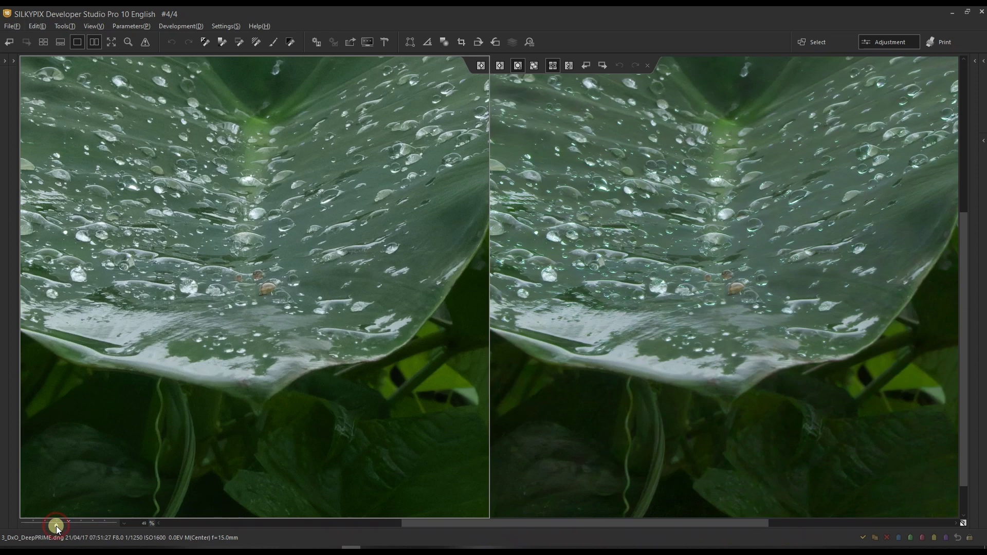
drag(146, 444, 209, 410)
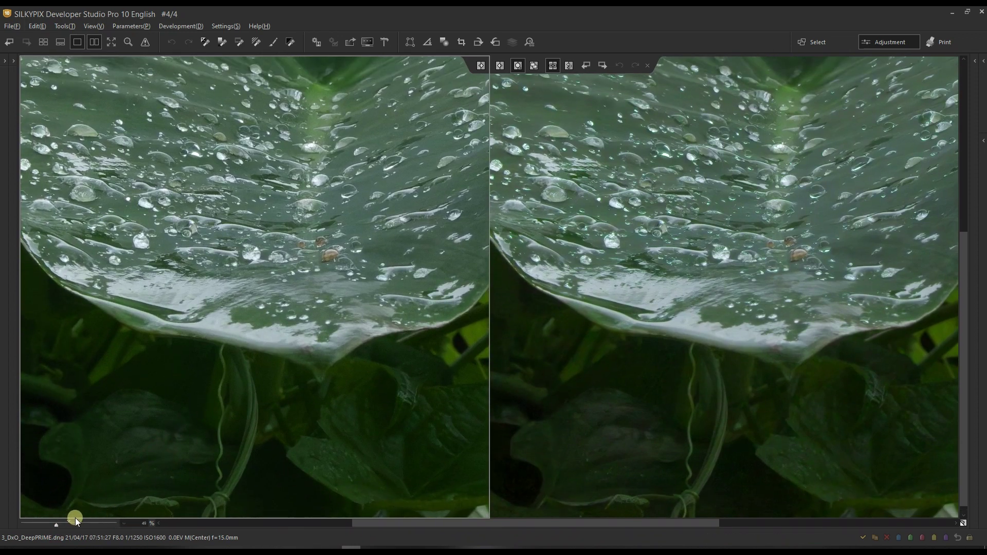
key(Page_Up)
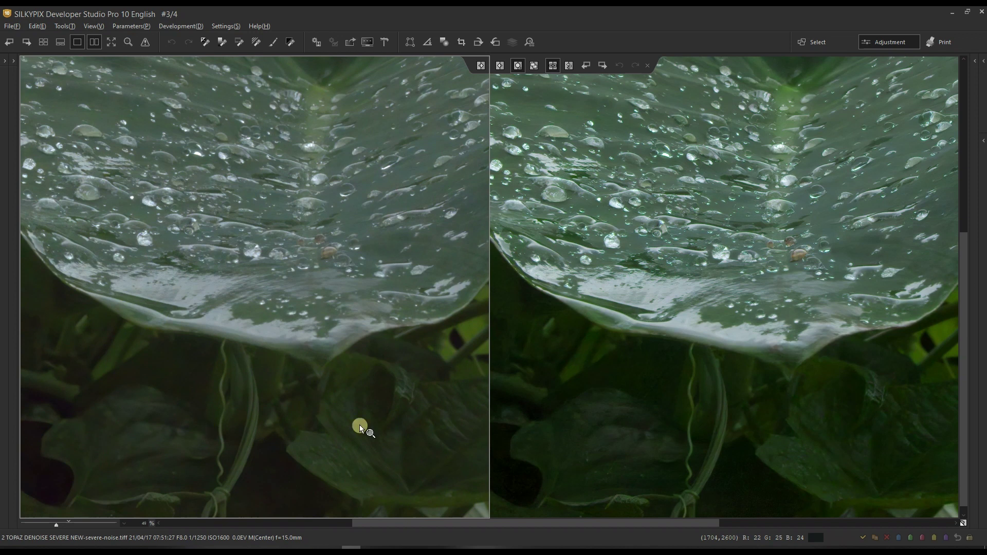
drag(690, 419, 646, 473)
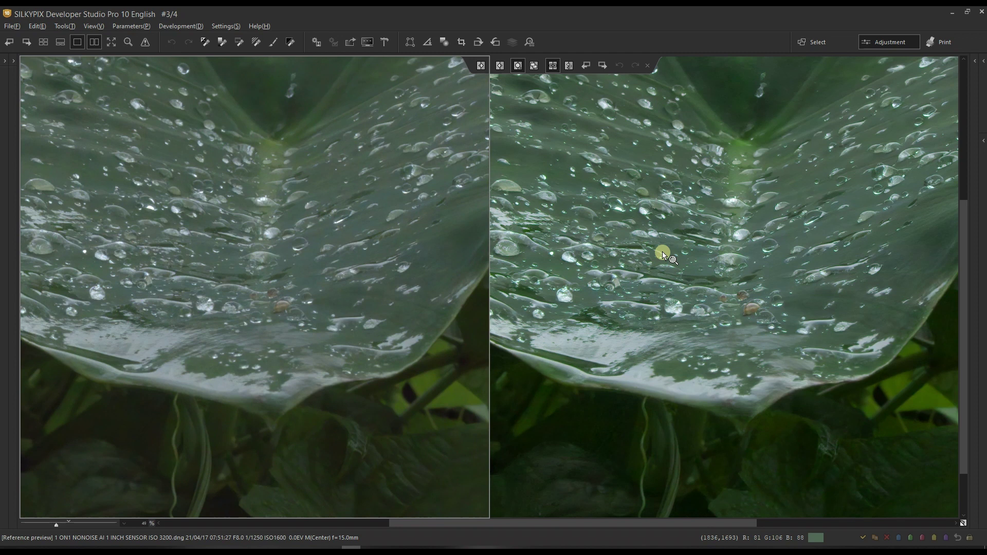
- Compare the whole leaf photo across the original raw, ON1, Topaz and DxO DeepPRIME versions, ending on the original raw
click(41, 525)
scroll(177, 379, up, 2)
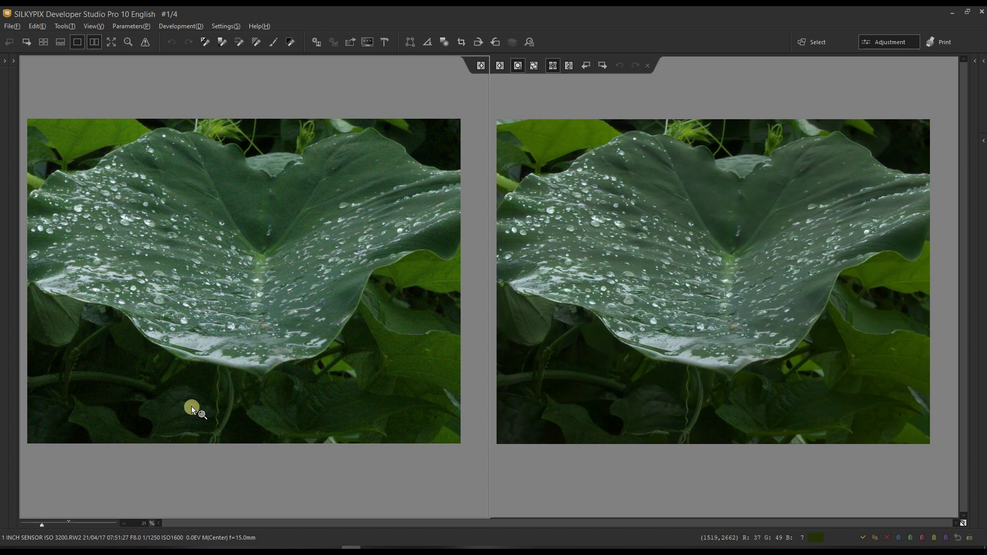
scroll(191, 408, down, 1)
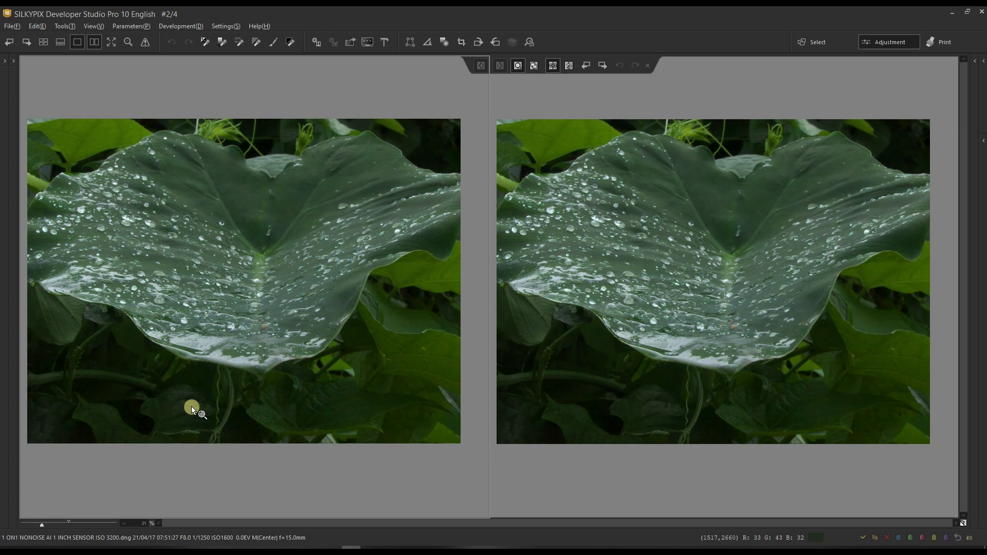
scroll(191, 406, down, 1)
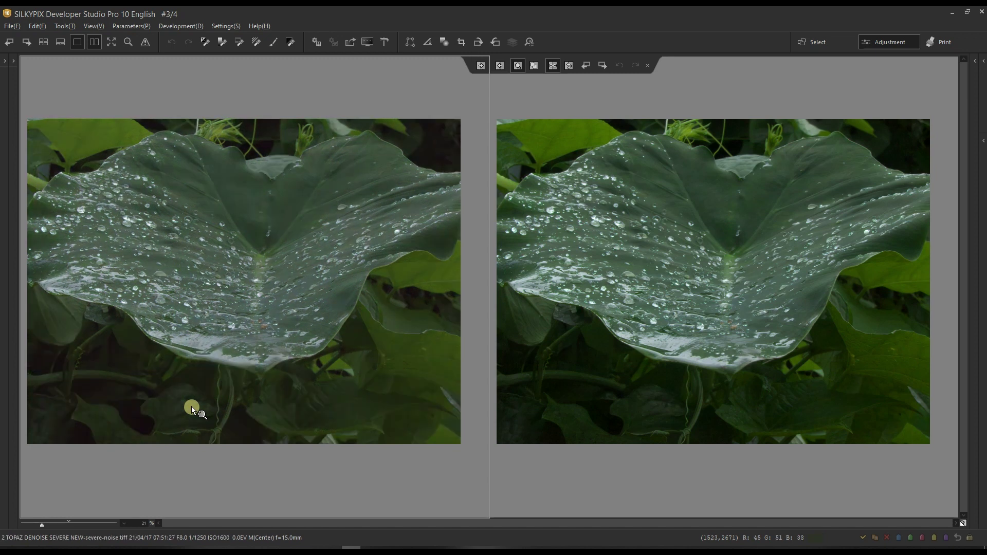
scroll(191, 406, down, 1)
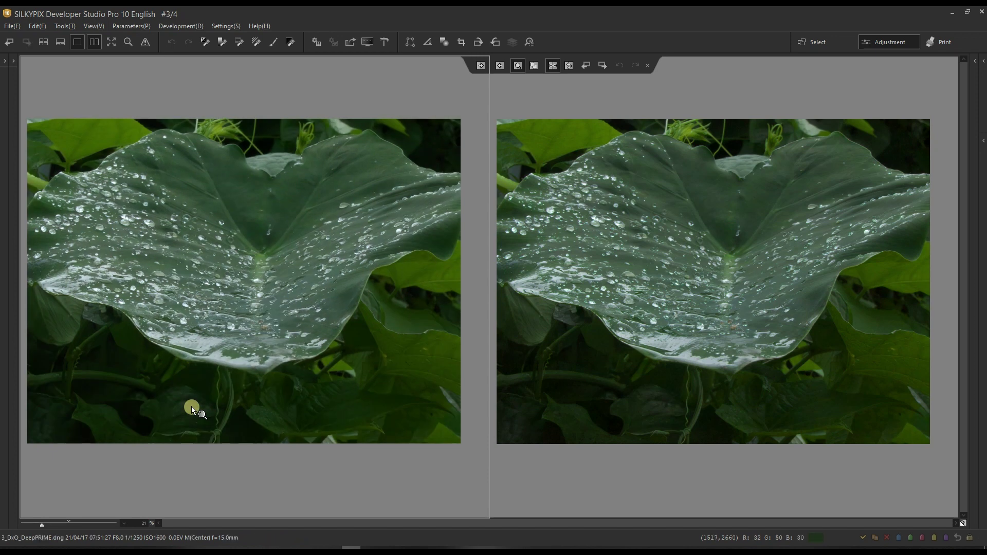
scroll(191, 406, up, 1)
scroll(192, 406, up, 1)
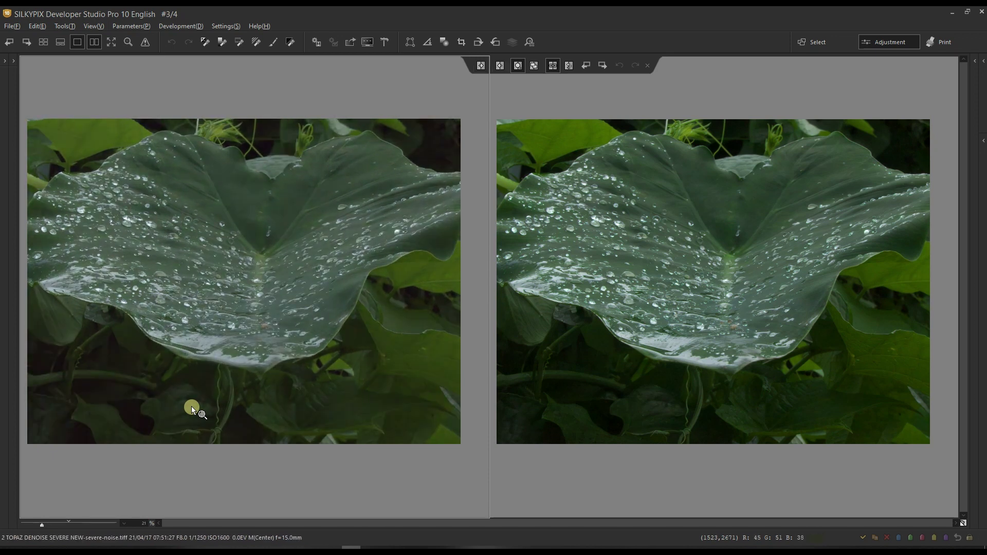
scroll(192, 406, up, 1)
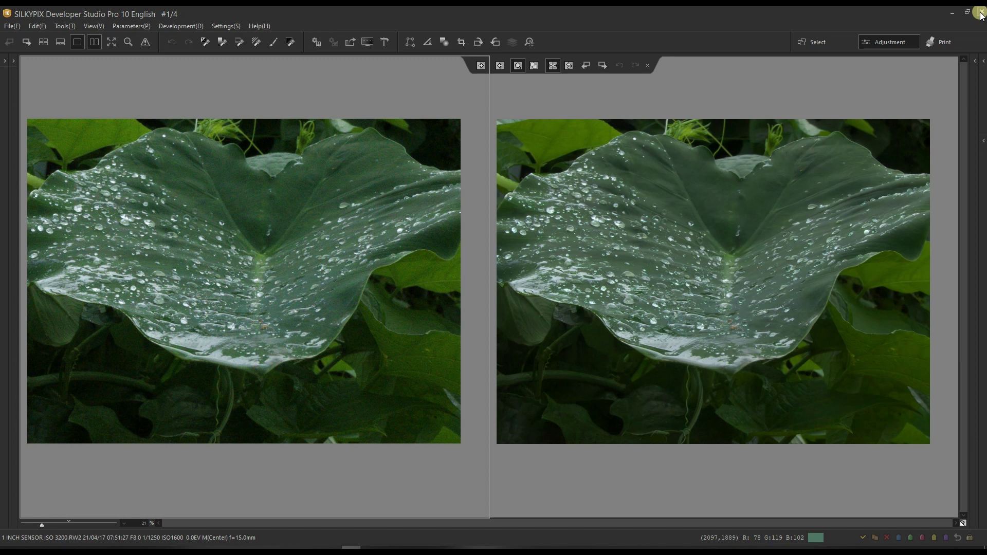
- Switch to Affinity Photo and open the recent raw file 1 INCH SENSOR ISO 3200.RW2
click(394, 549)
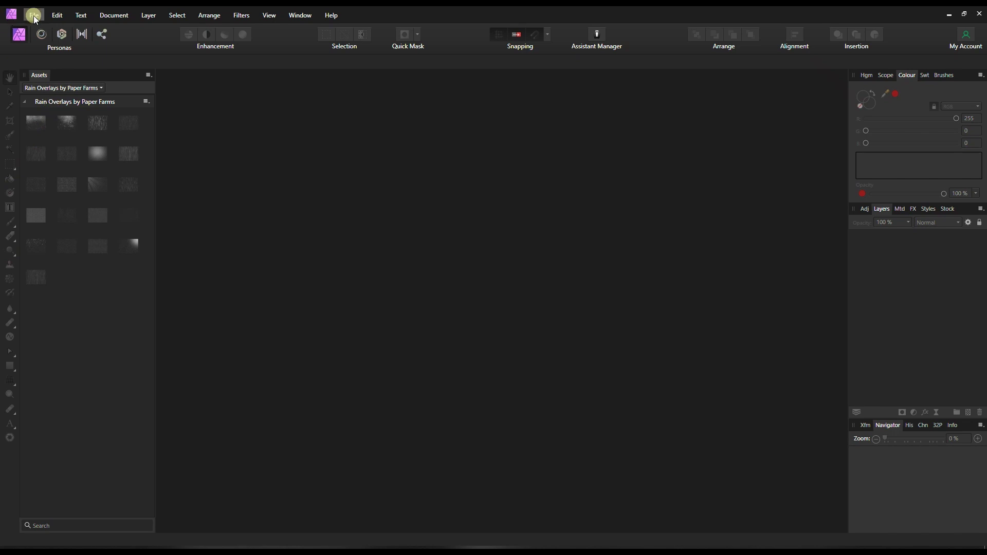
click(33, 15)
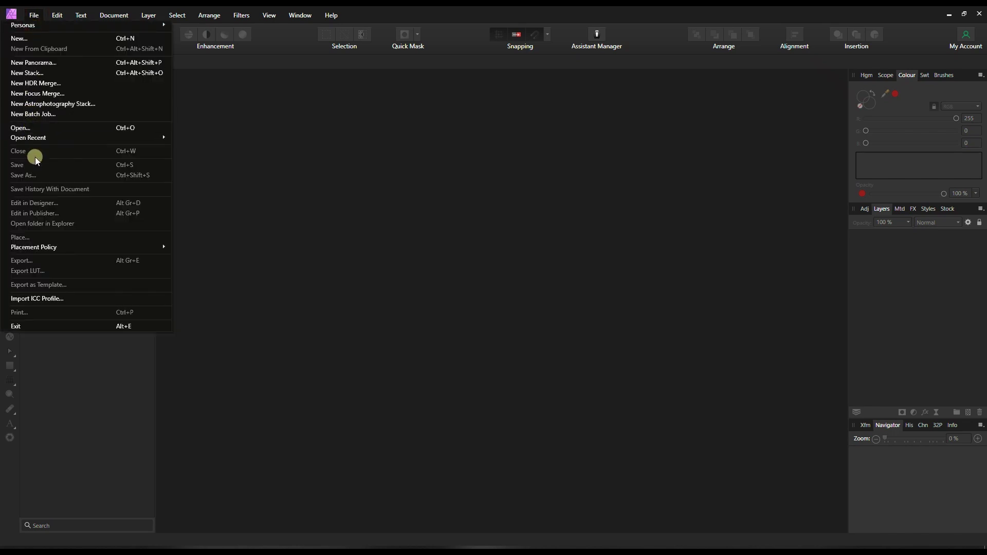
mouse_move(134, 138)
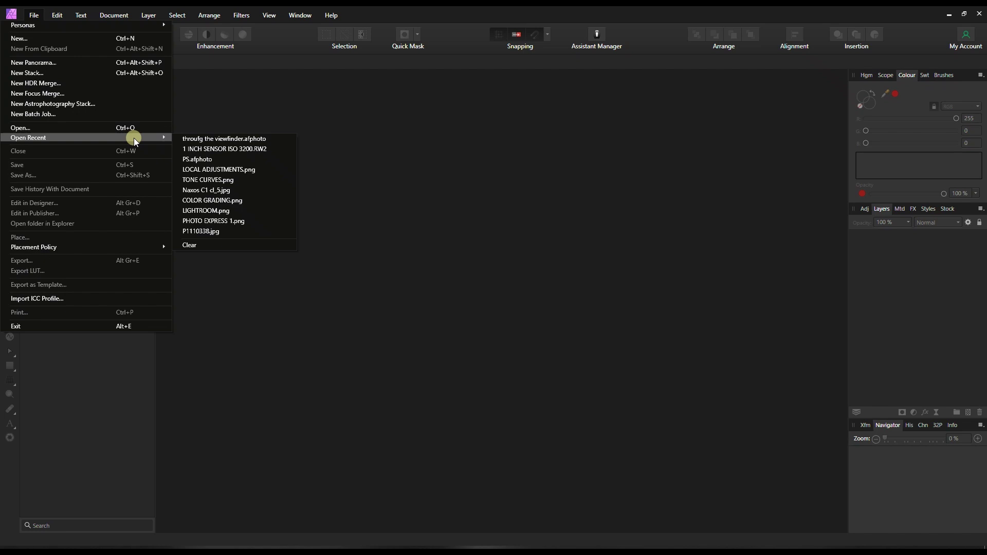
click(198, 148)
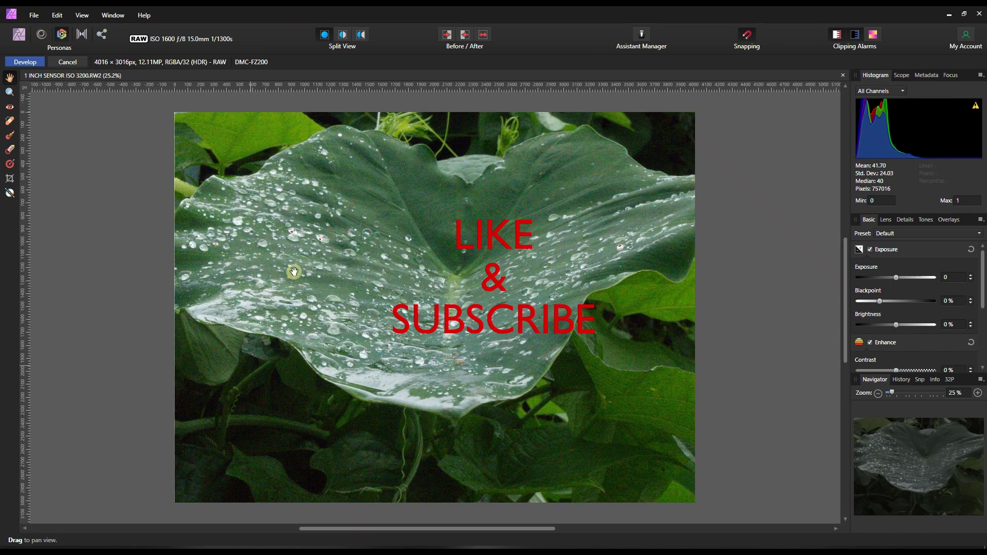
- Keep the raw noise reduction enabled, set its Luminance Details and Luminance Contribution to 0%, and develop the photo
click(905, 220)
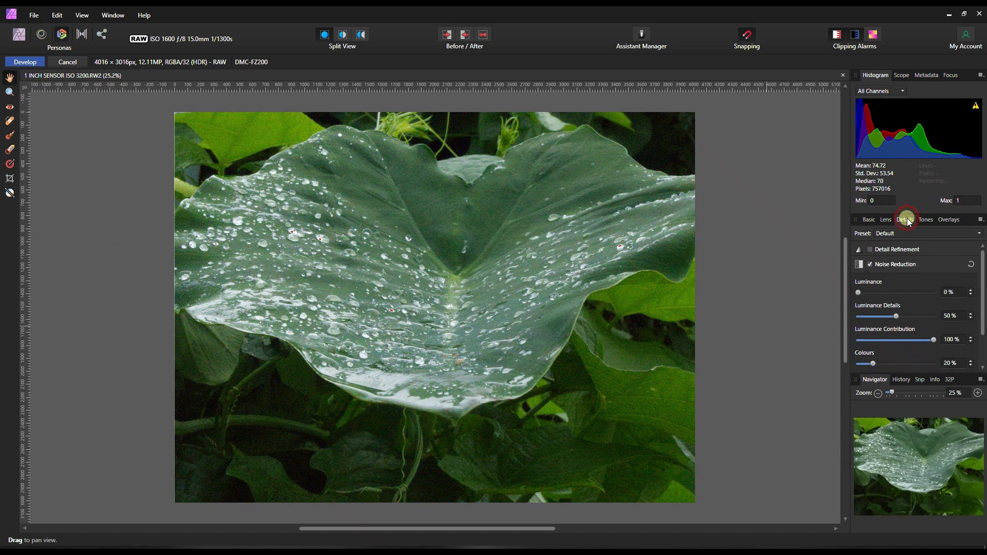
click(870, 264)
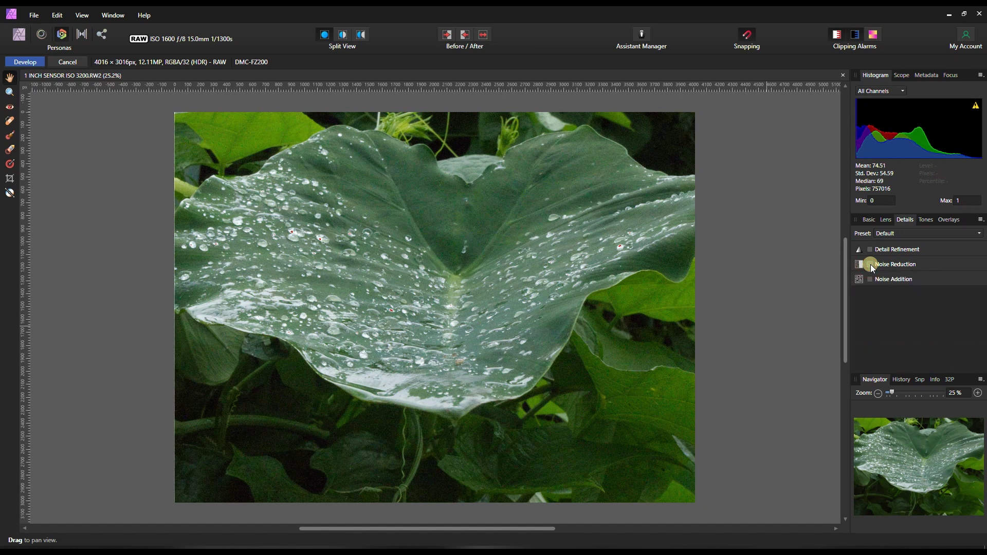
click(870, 265)
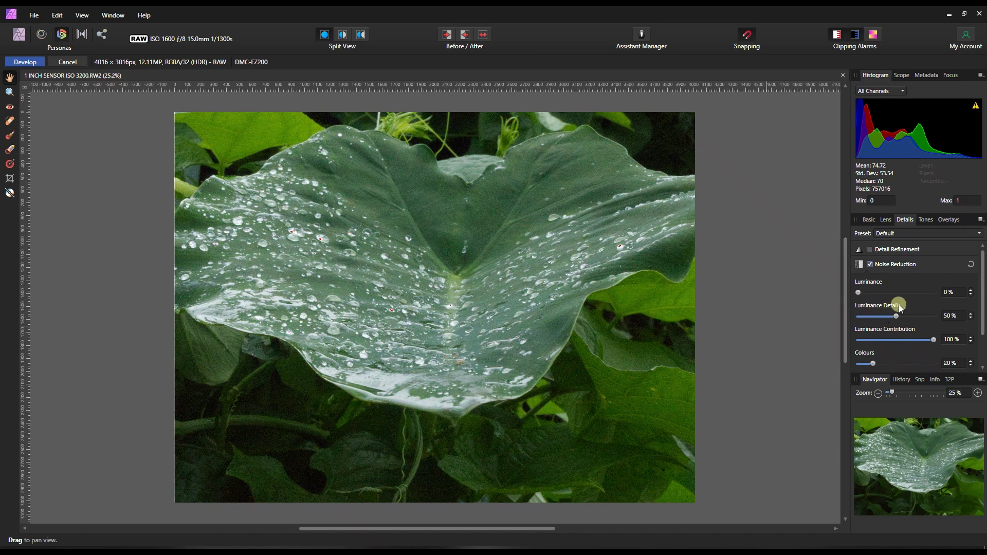
drag(897, 317, 846, 317)
drag(936, 340, 863, 344)
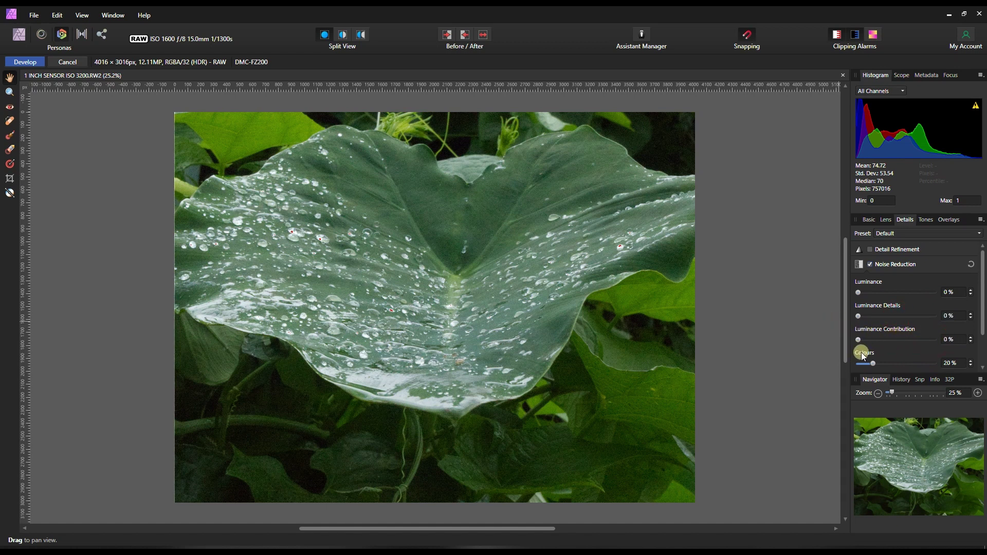
scroll(885, 355, down, 1)
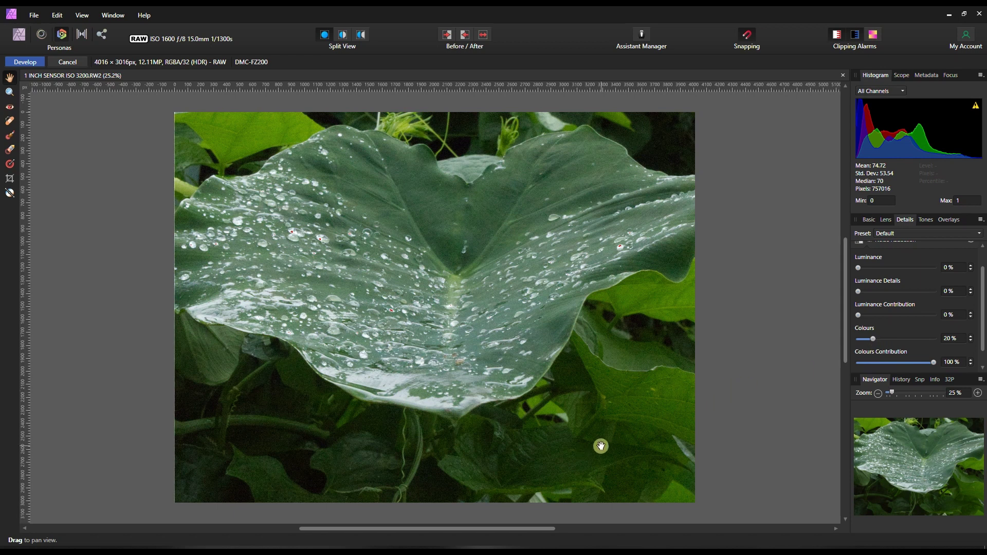
click(26, 62)
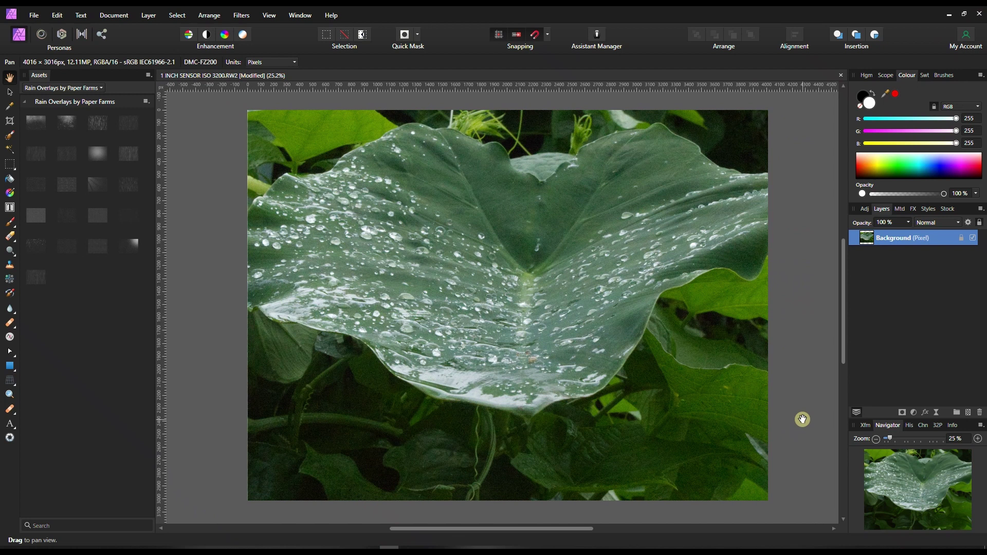
- Duplicate the Background layer and open the copy in the ON1 NoNoise AI Standalone 2021 plugin filter
key(ctrl+j)
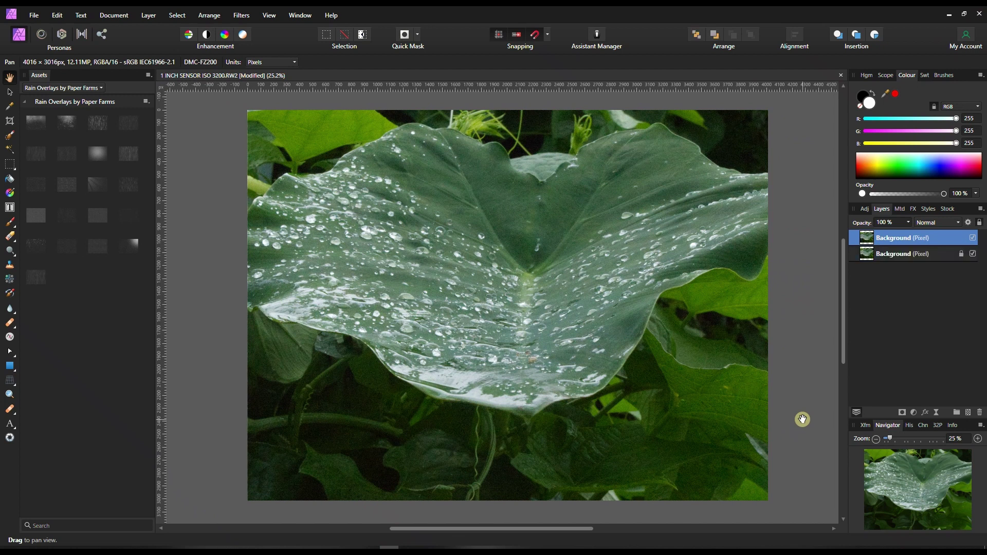
click(240, 14)
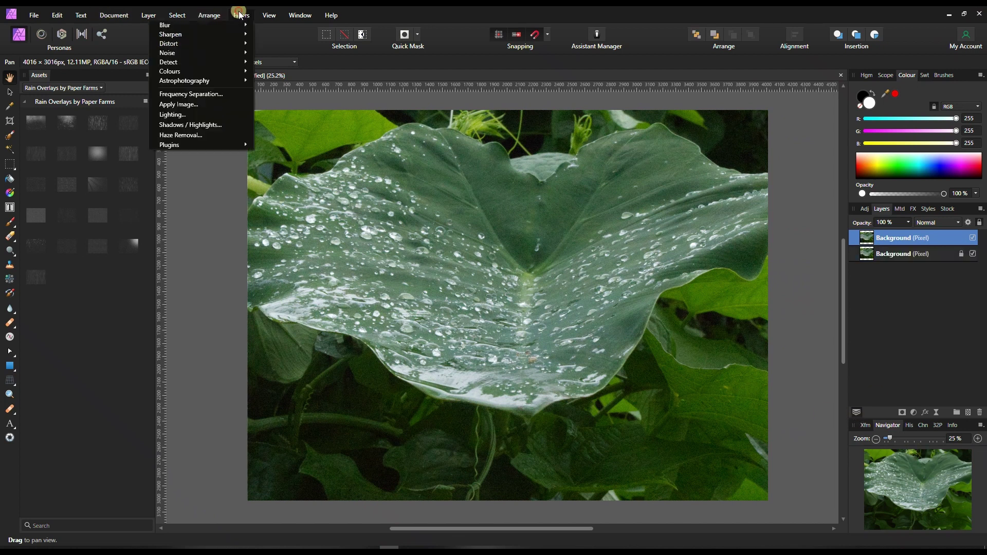
mouse_move(192, 141)
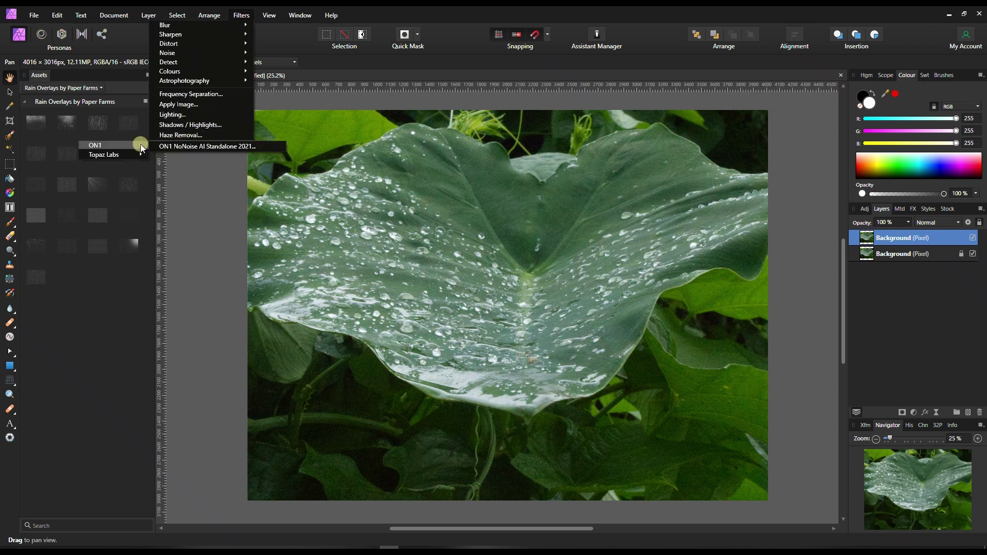
click(165, 146)
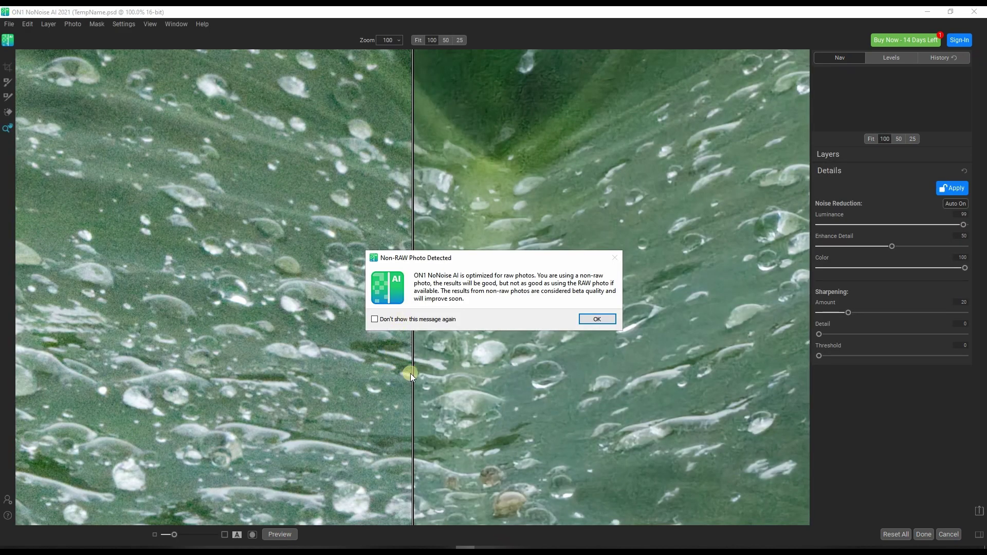
- Dismiss the non-raw photo notice and inspect the leaf's lower edge and dark foliage in the before/after split preview
mouse_move(389, 548)
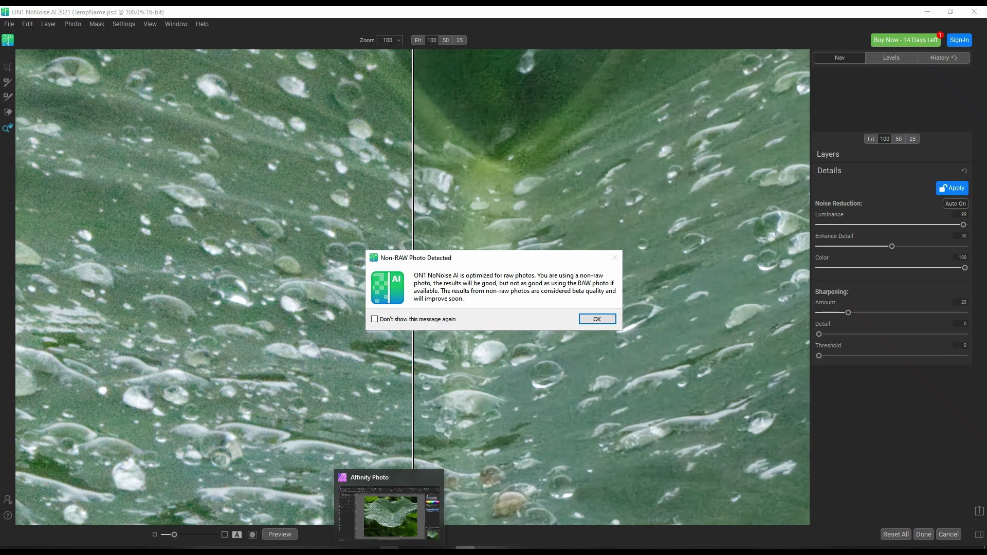
mouse_move(466, 547)
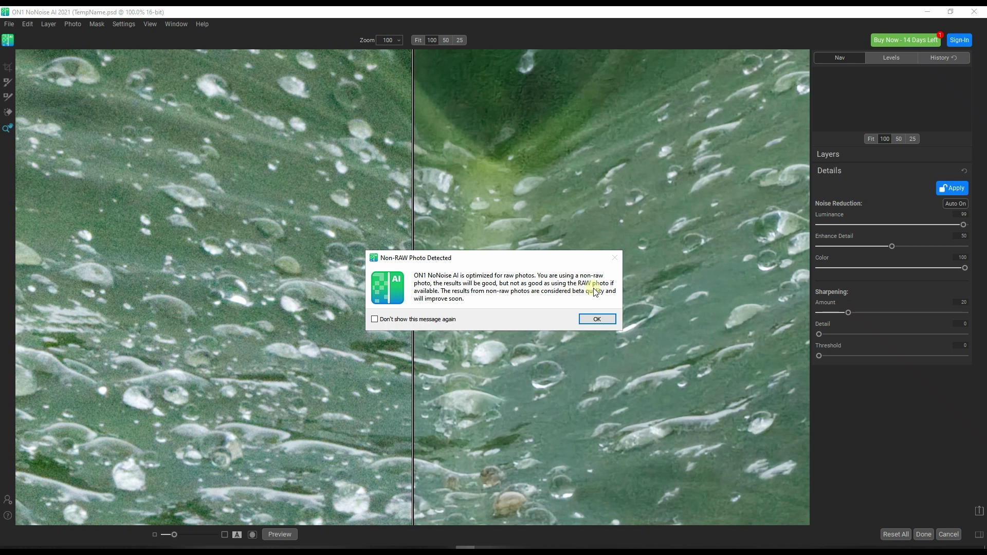
drag(571, 405, 542, 130)
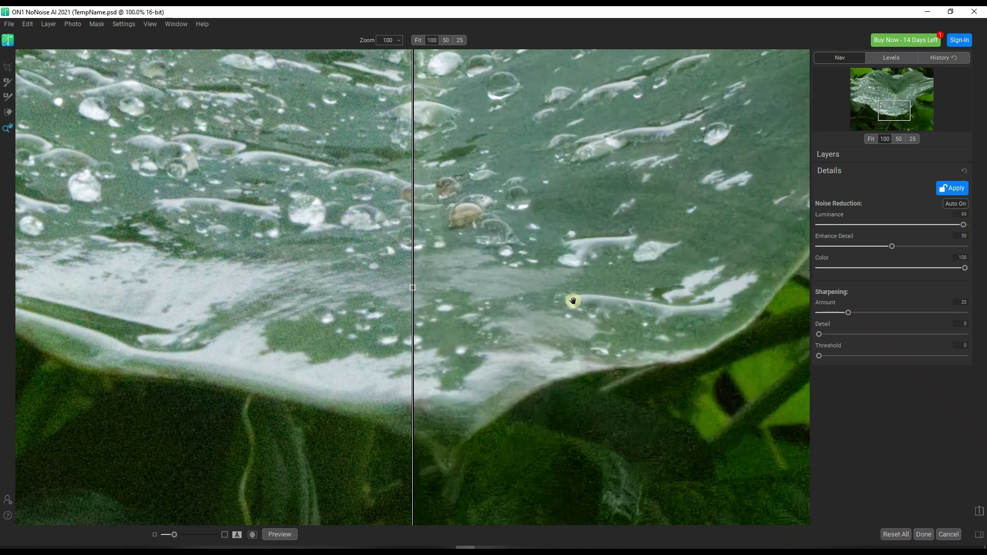
drag(643, 403, 486, 342)
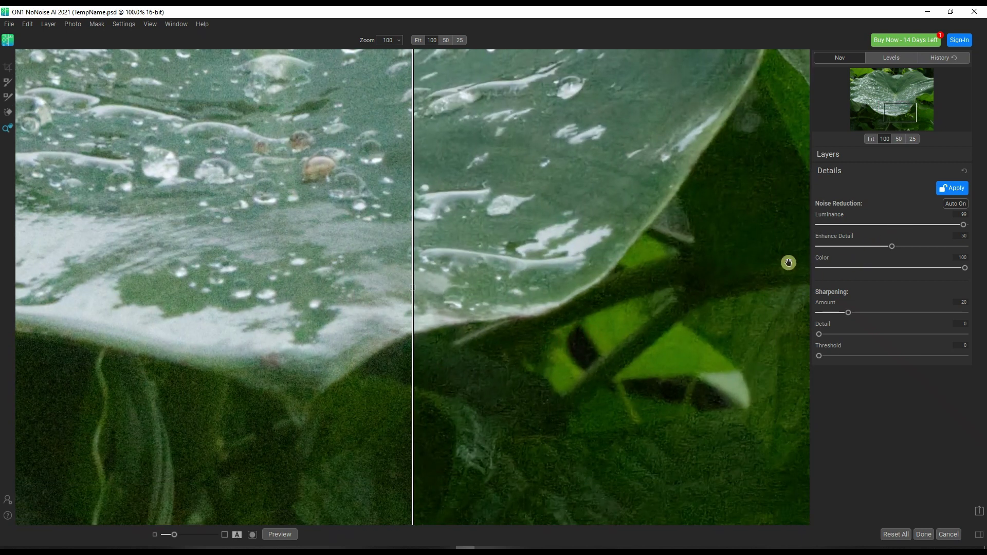
drag(548, 448, 502, 535)
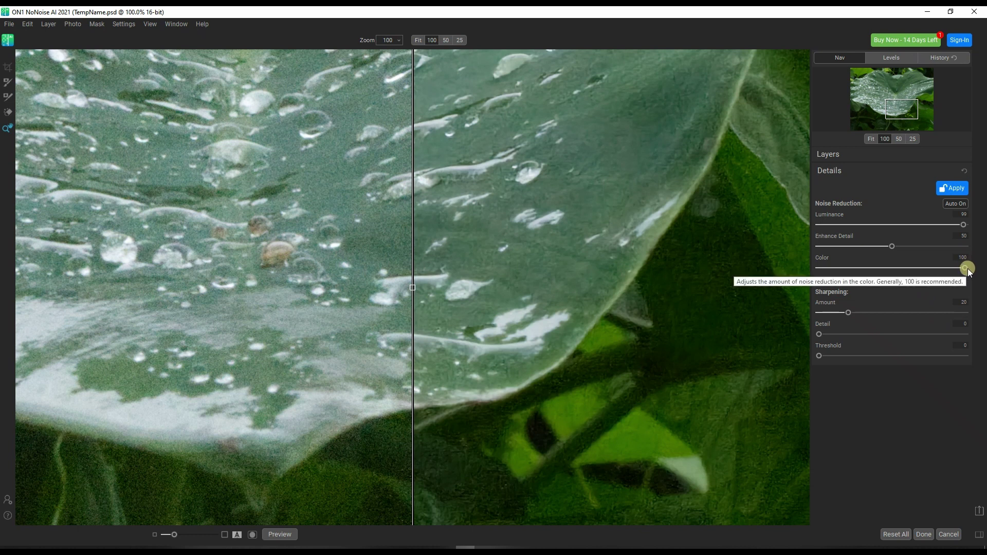
- Try color noise reduction at 0 and check its effect on the dark foliage and the leaf's right edge
drag(968, 268, 782, 277)
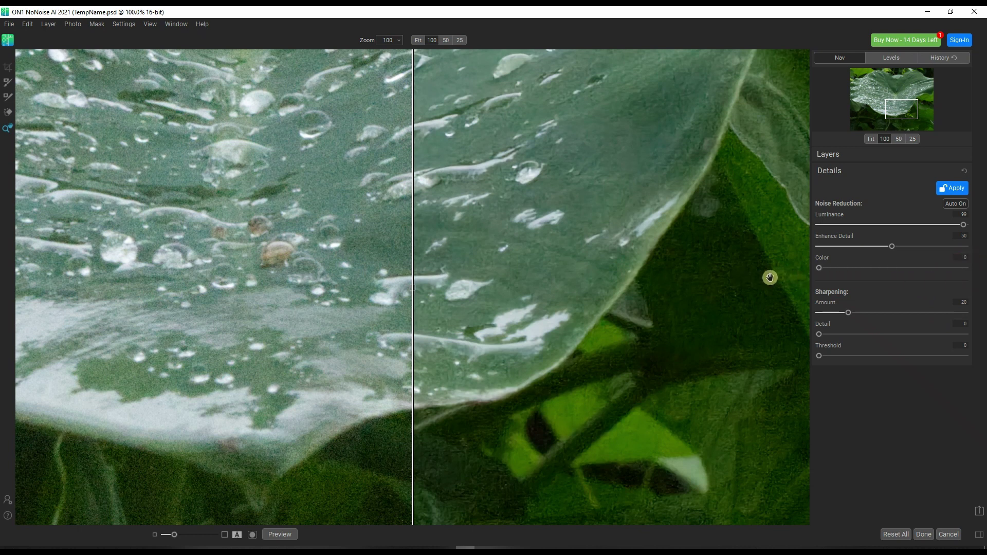
drag(607, 440, 610, 304)
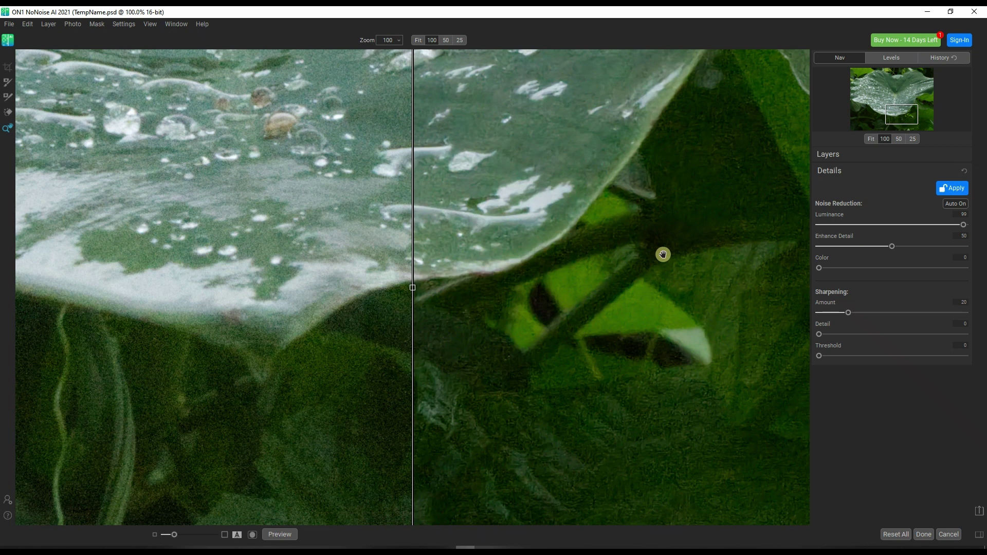
drag(576, 353, 562, 439)
drag(658, 211, 594, 383)
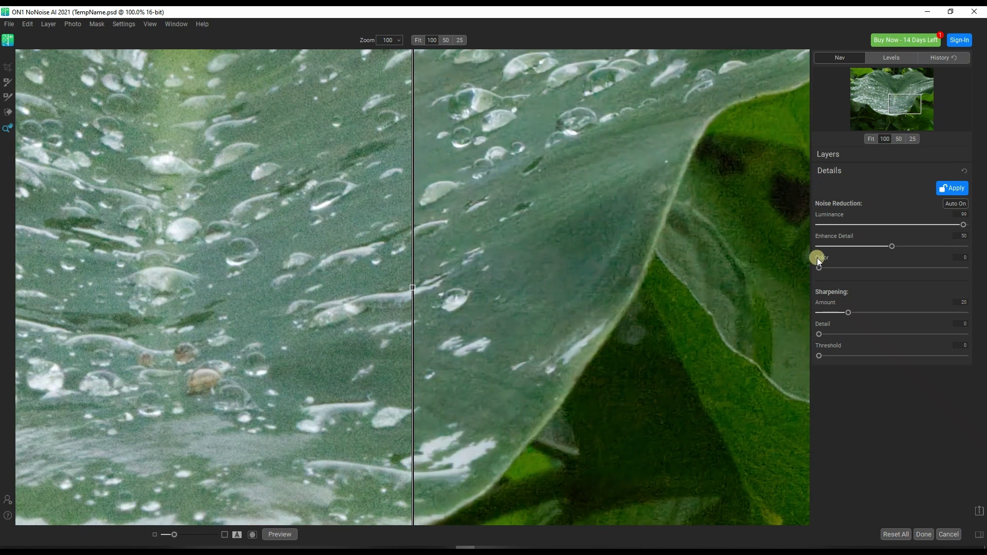
- Try luminance noise reduction at 60, and cancel the ON1 edit, discarding all its changes
drag(963, 225, 963, 227)
drag(884, 225, 855, 225)
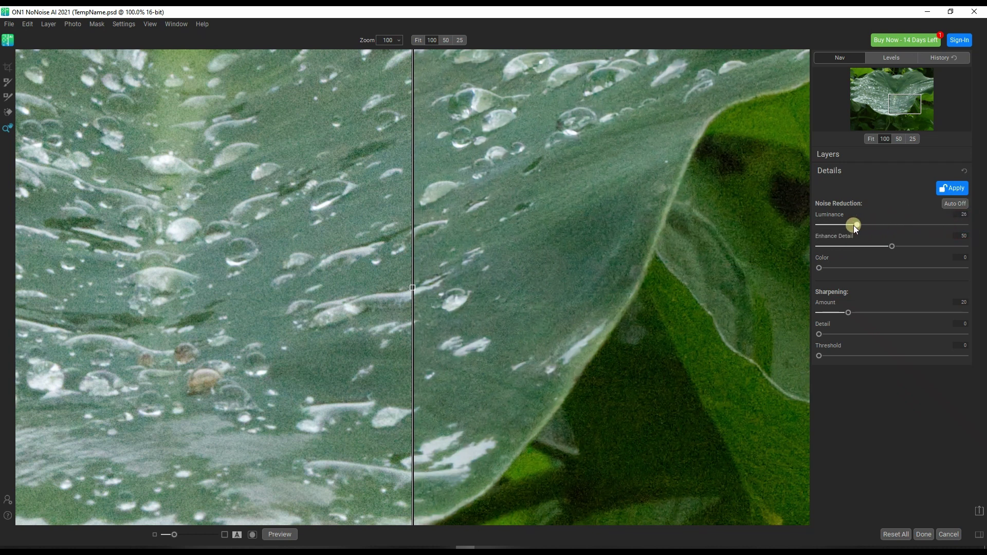
drag(874, 224, 893, 223)
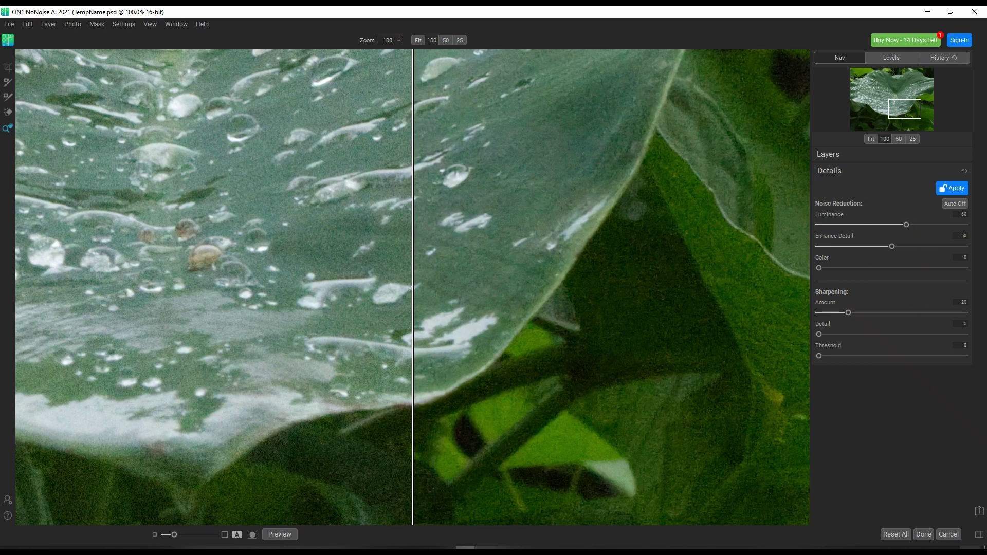
click(949, 534)
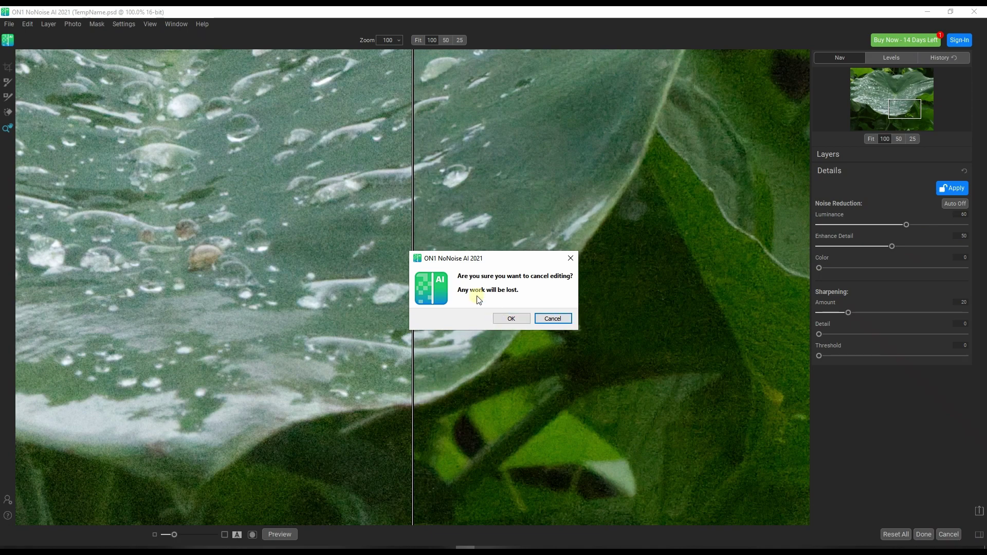
click(512, 319)
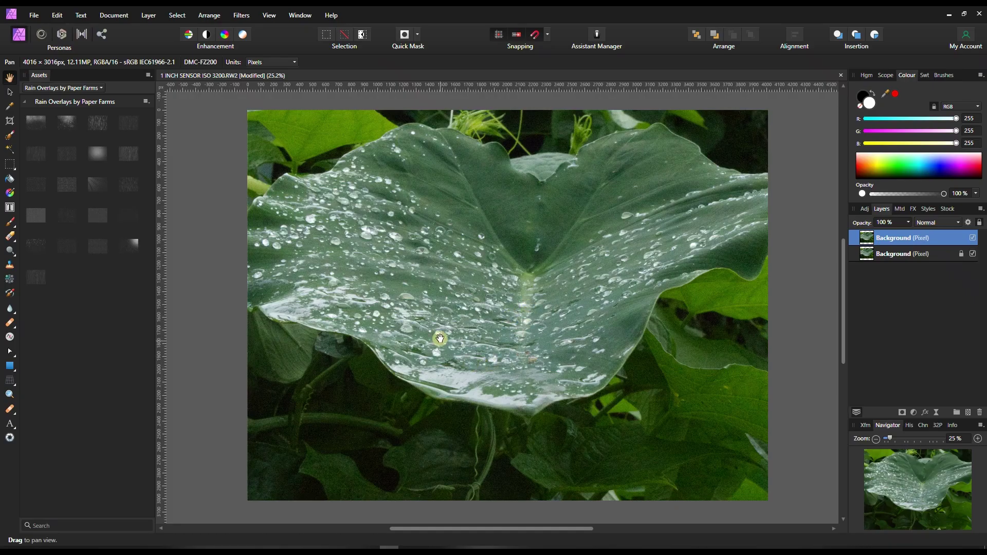